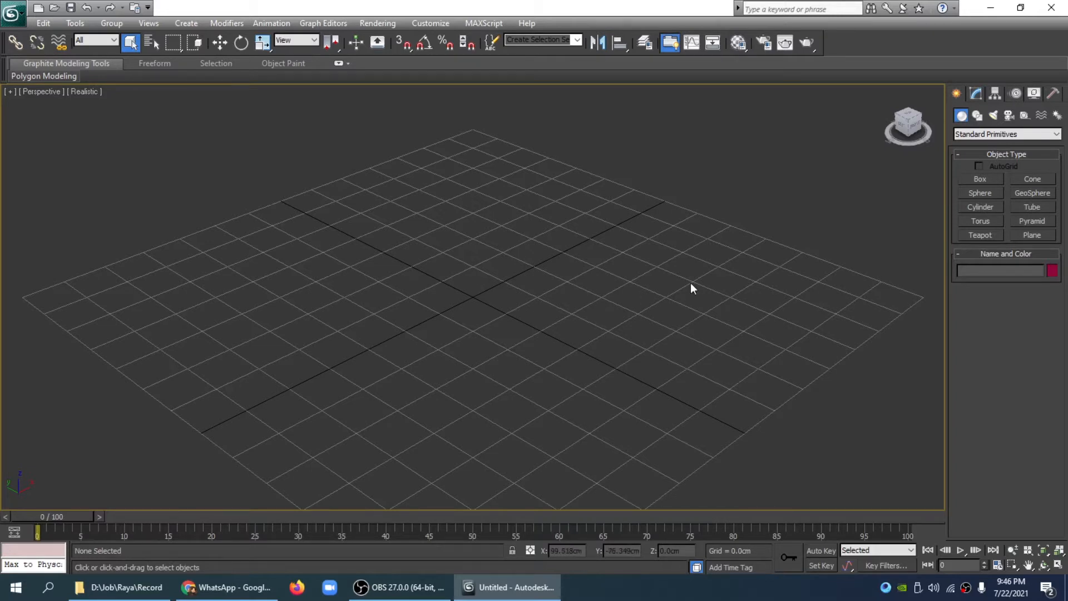
# Create a box about 71 cm long, 82 cm wide and 44 cm high near the middle of the grid
pyautogui.click(975, 181)
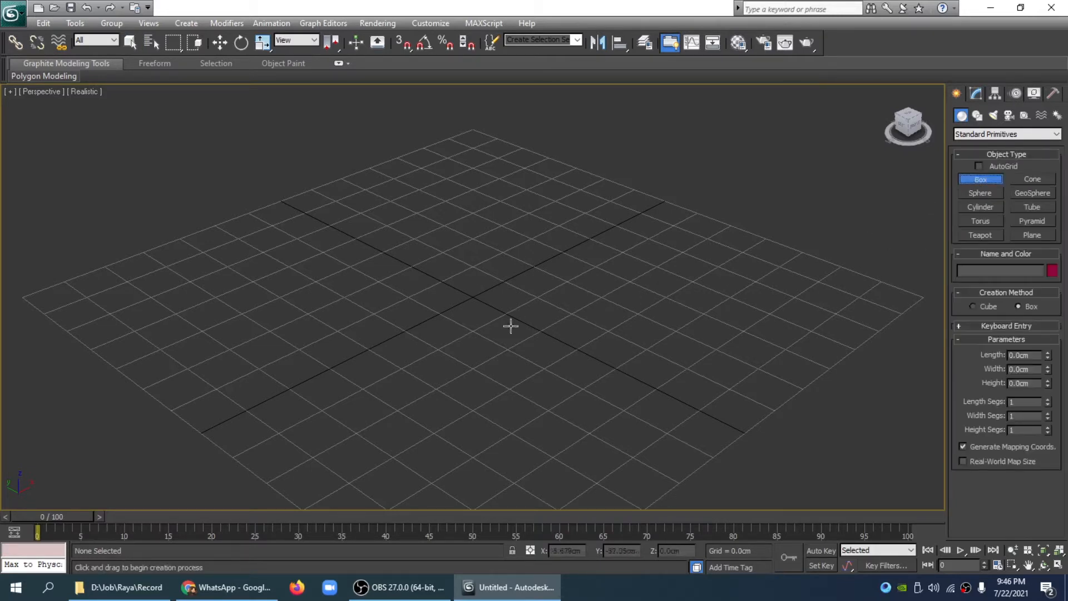
pyautogui.moveTo(447, 327); pyautogui.dragTo(648, 318)
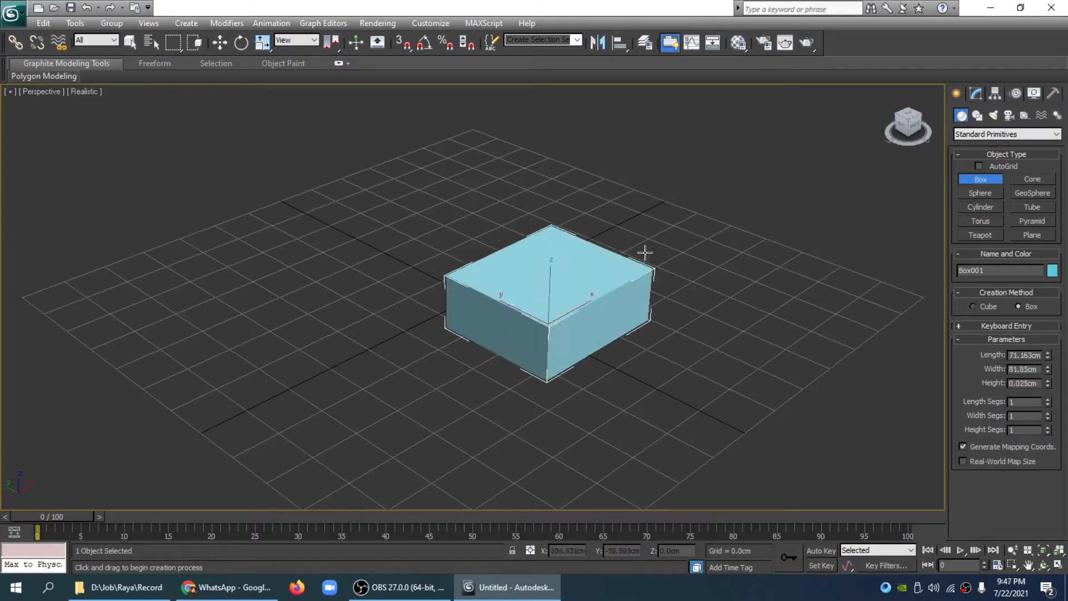
pyautogui.click(644, 235)
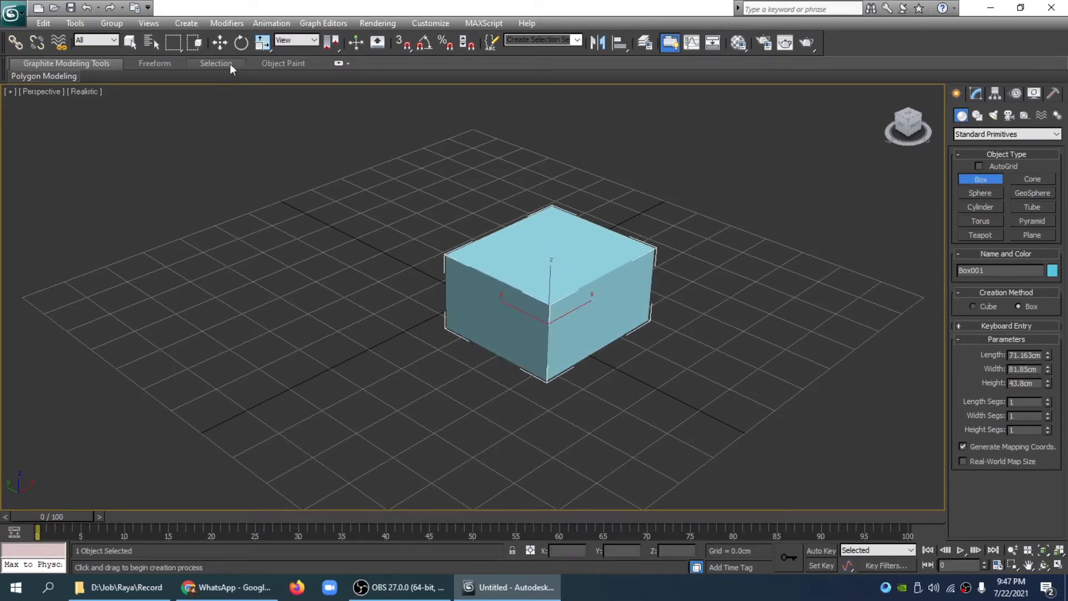
# Convert the box to an Editable Mesh
pyautogui.click(219, 43)
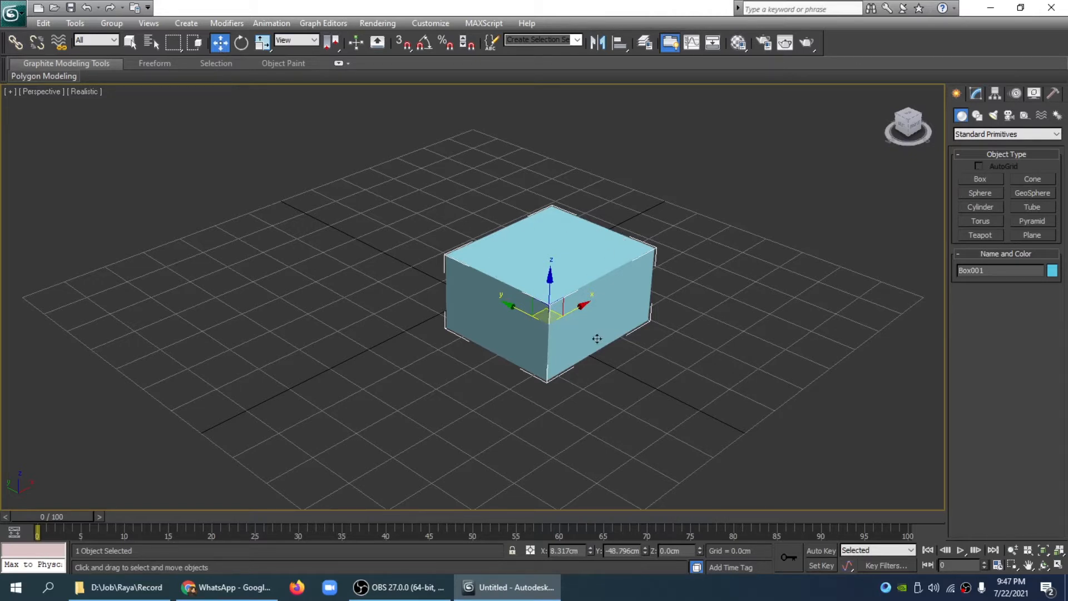
pyautogui.rightClick(555, 310)
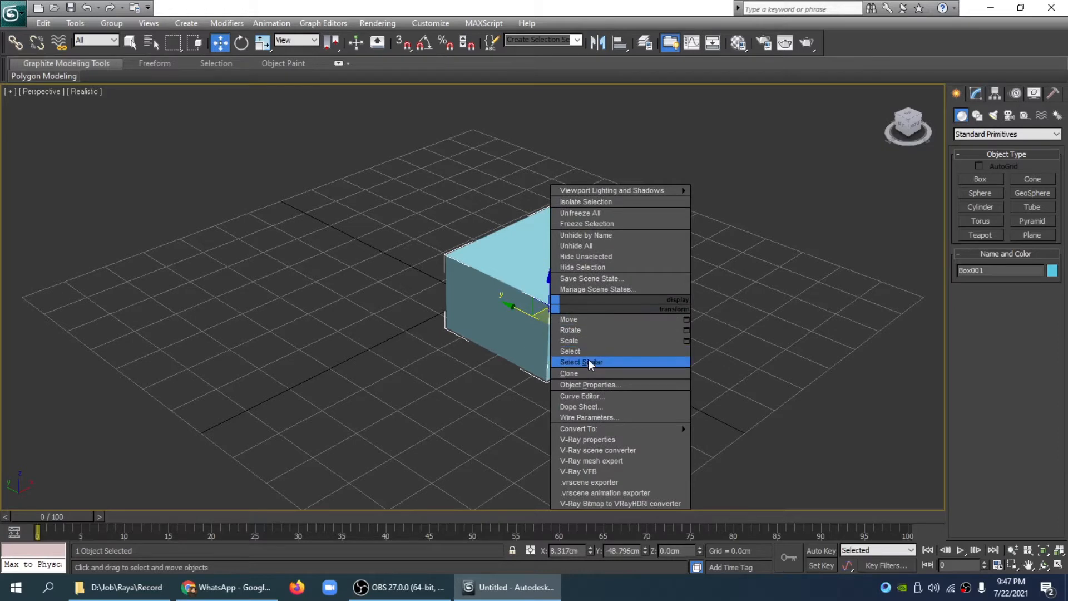
pyautogui.moveTo(602, 427)
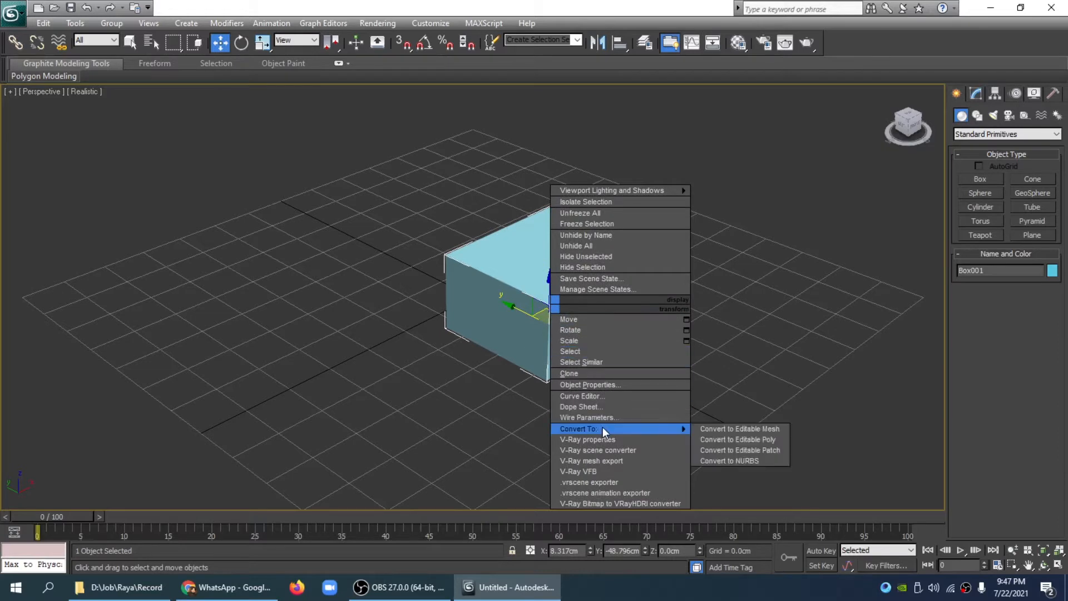
pyautogui.click(732, 429)
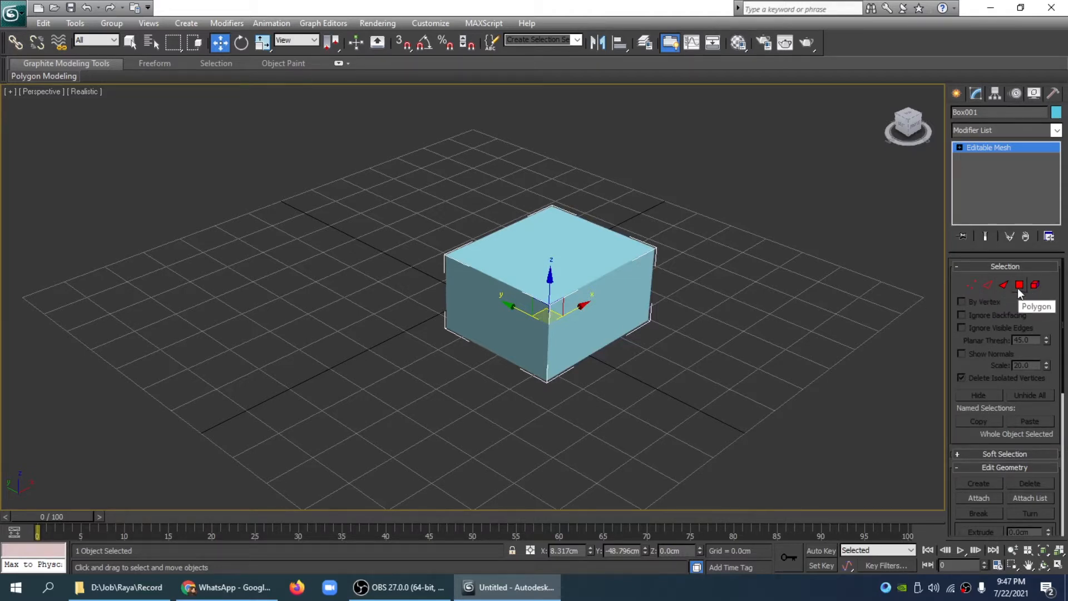
# Try vertex and edge selection on the mesh, picking the nearest top corner vertex and a top edge next to it
pyautogui.click(972, 286)
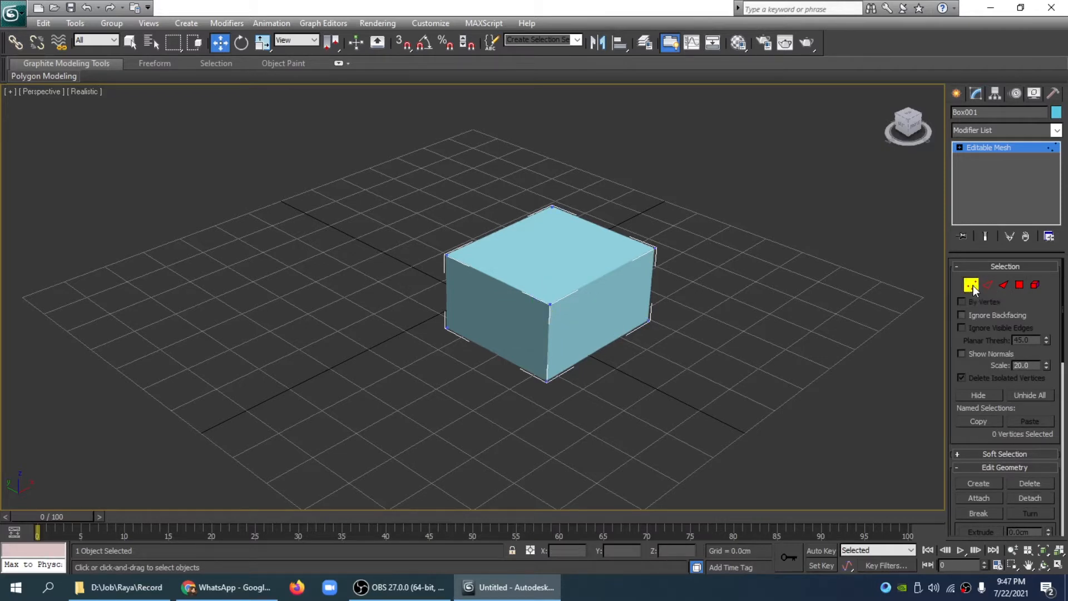
pyautogui.click(655, 248)
pyautogui.click(547, 303)
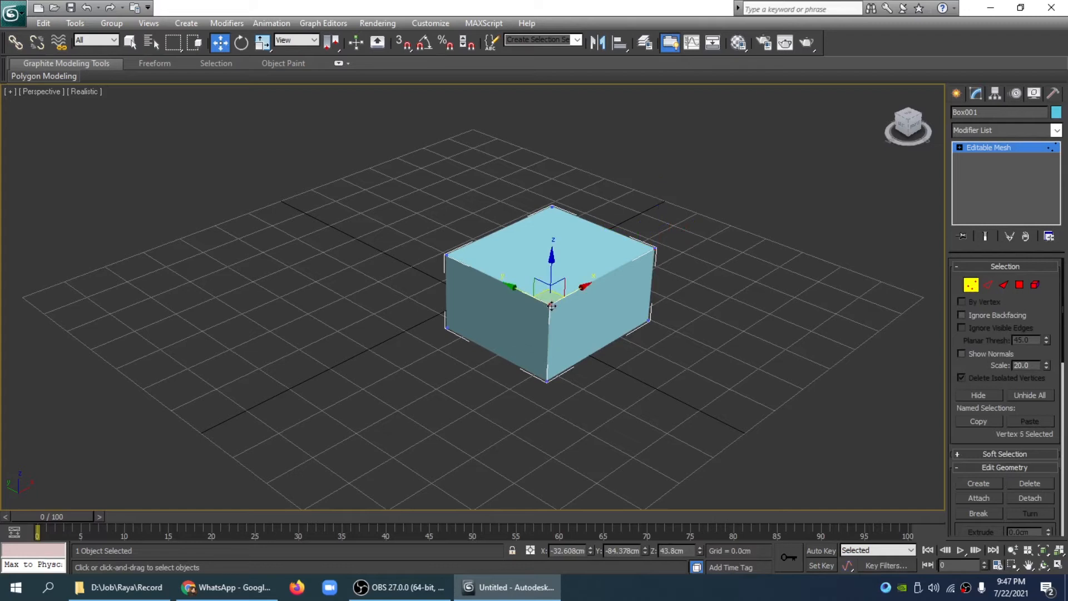
pyautogui.click(988, 286)
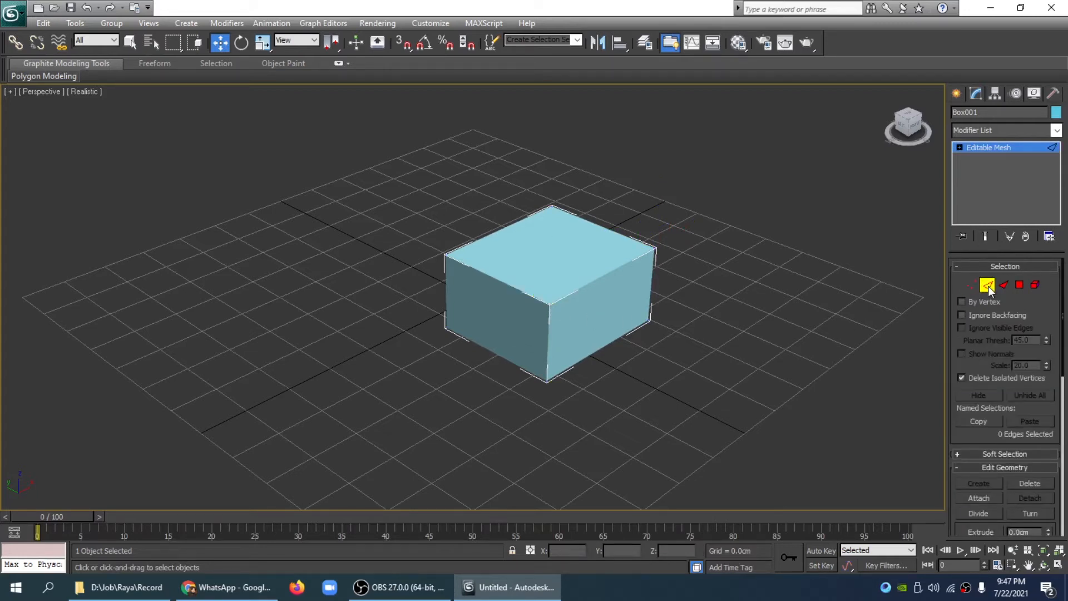
pyautogui.click(604, 275)
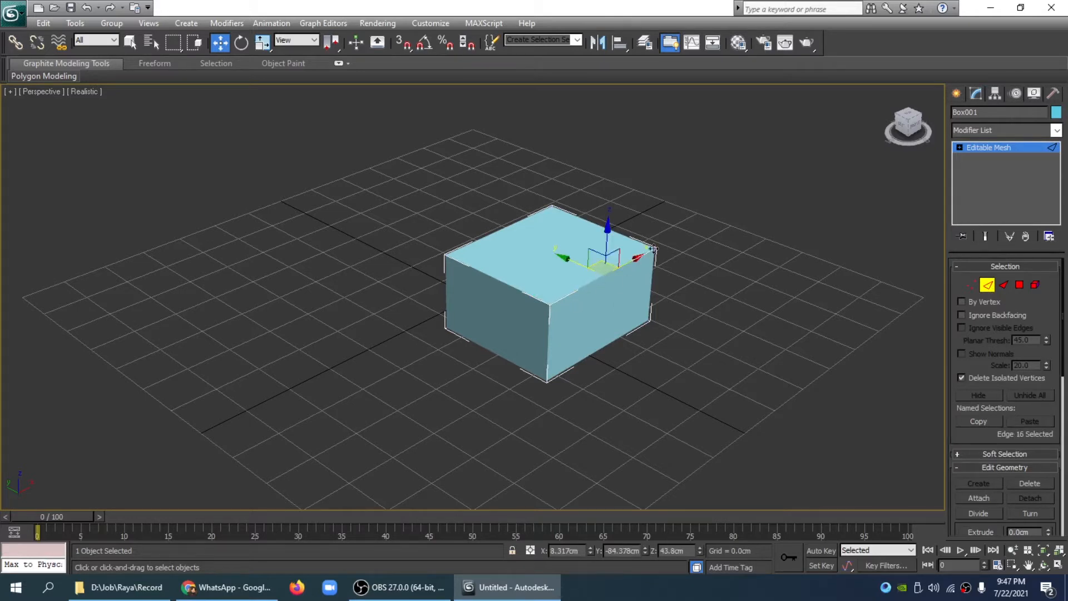
# Compare face and polygon selection by picking one triangle of the front side and the whole front side
pyautogui.click(1004, 285)
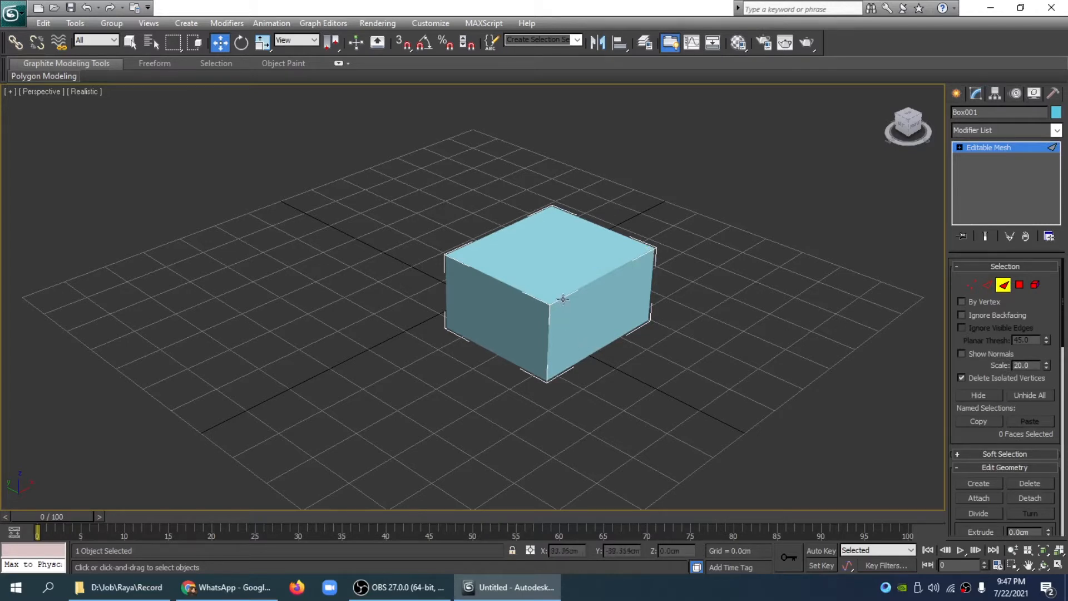
pyautogui.click(563, 316)
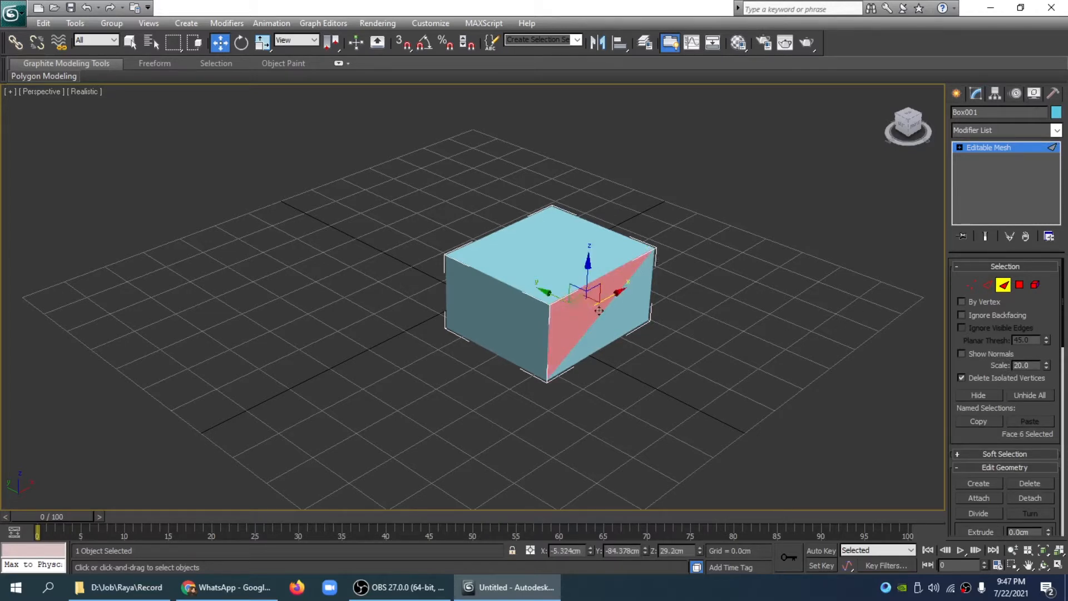
pyautogui.click(1018, 285)
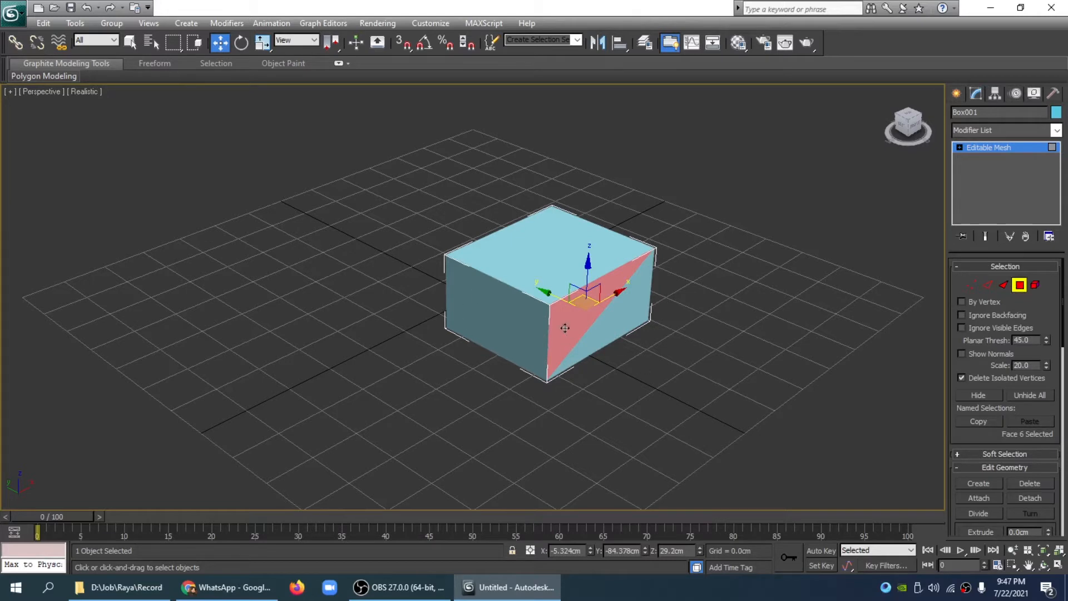
pyautogui.click(541, 259)
pyautogui.click(623, 315)
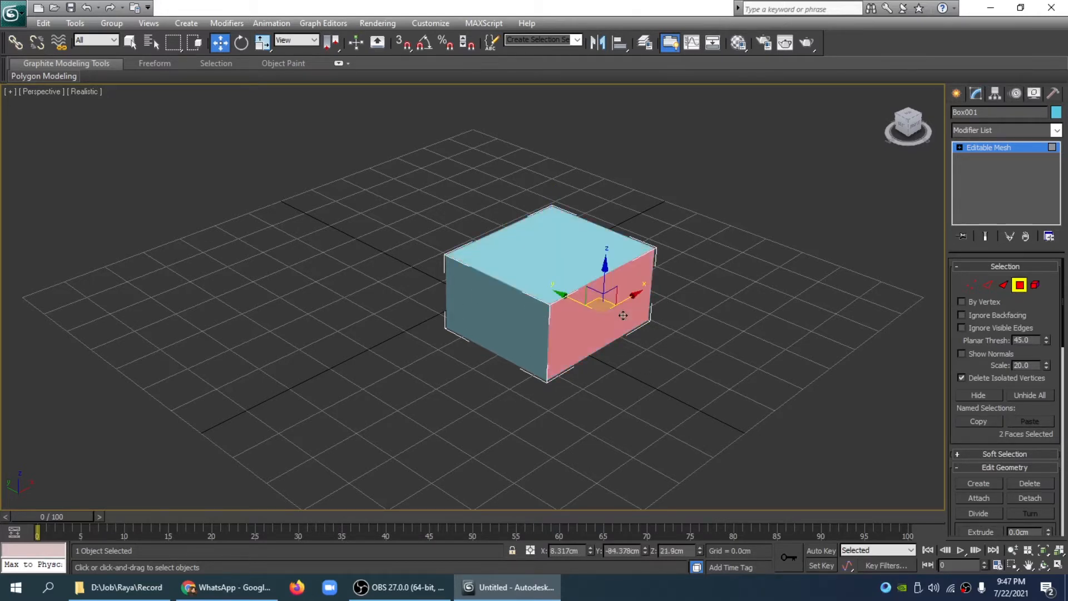
# Select the whole box at Element level, and return to object level
pyautogui.click(1035, 286)
pyautogui.click(524, 317)
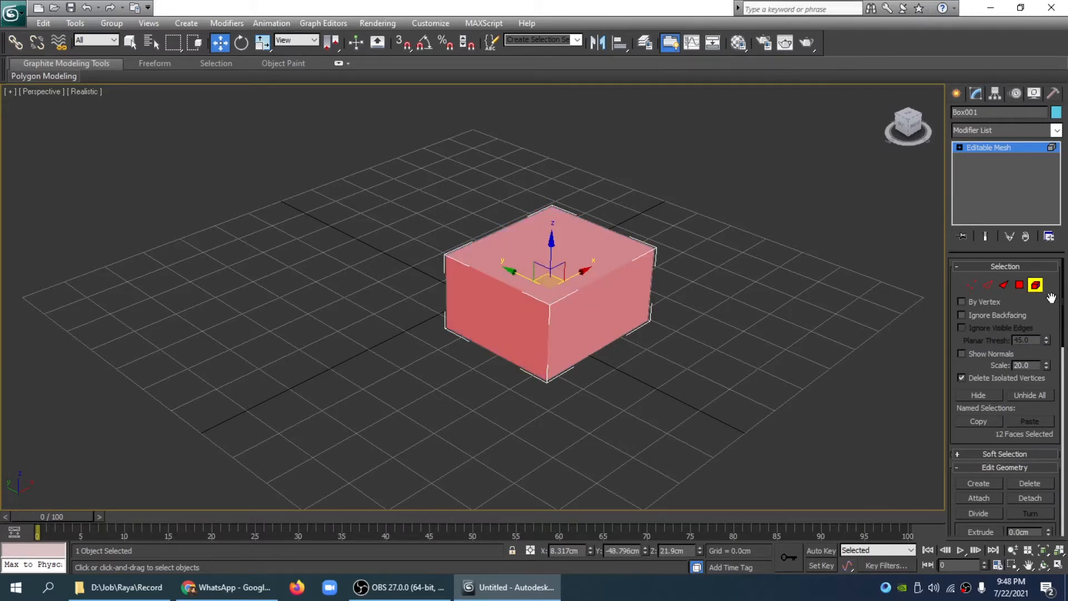
pyautogui.click(1035, 285)
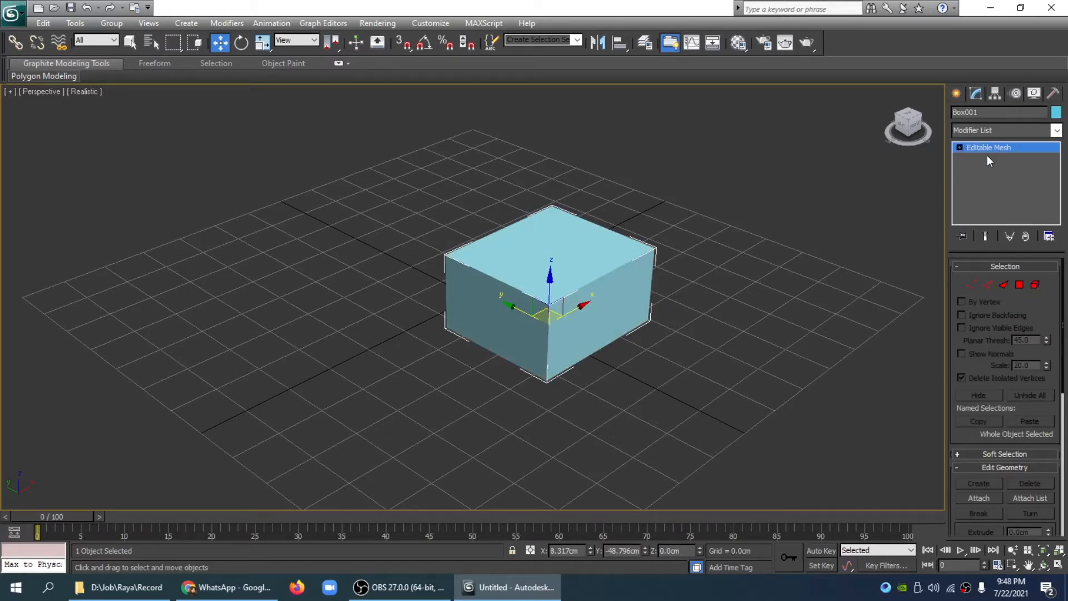
# Step through the Edge, Face and Polygon levels in the Editable Mesh's sub-object list, and return to object level
pyautogui.click(960, 147)
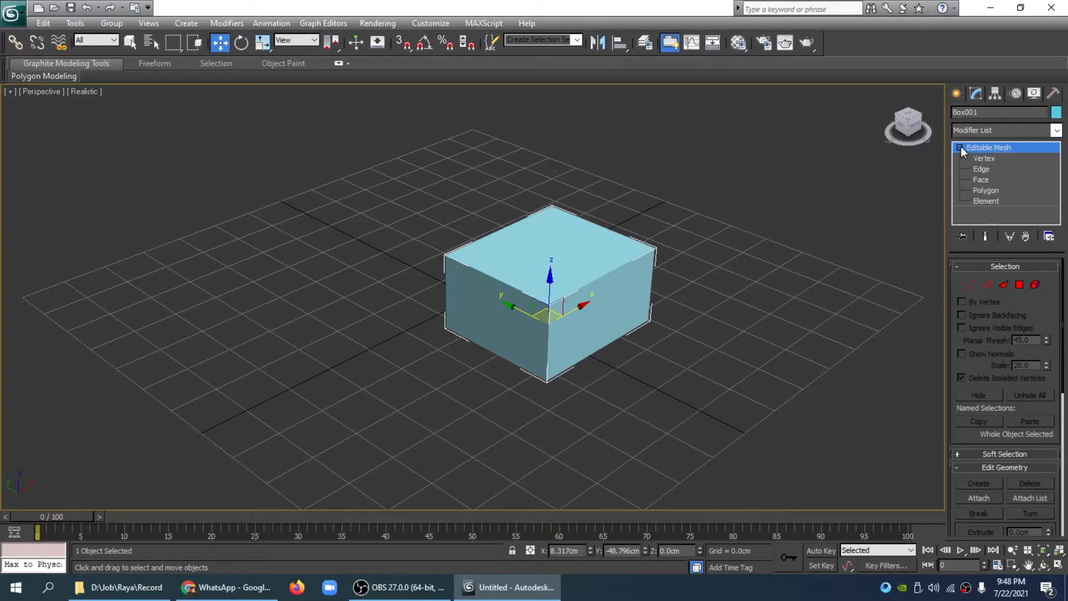
pyautogui.click(982, 170)
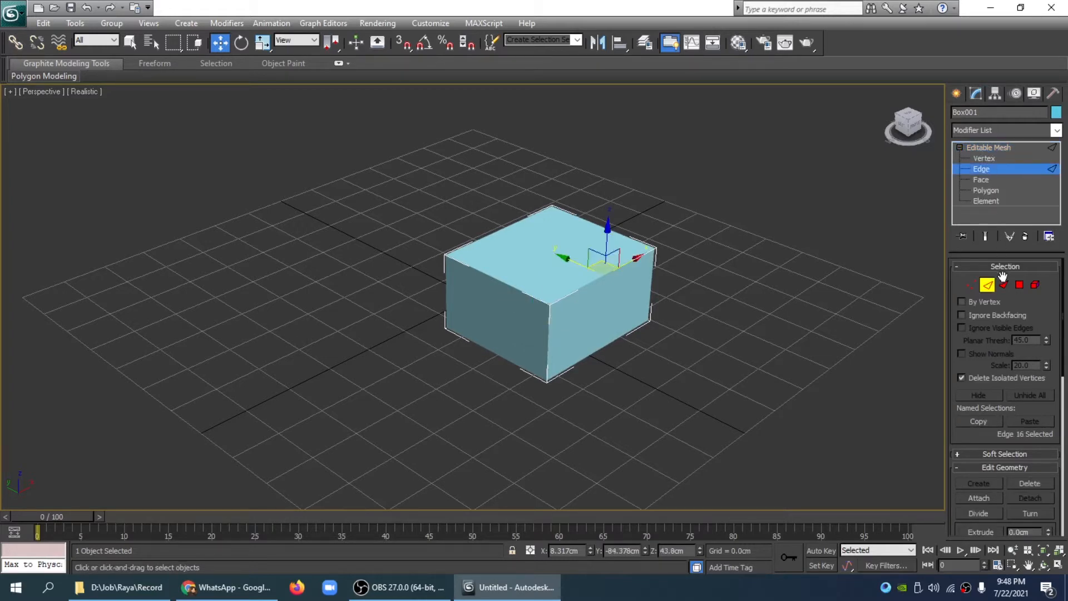
pyautogui.click(981, 179)
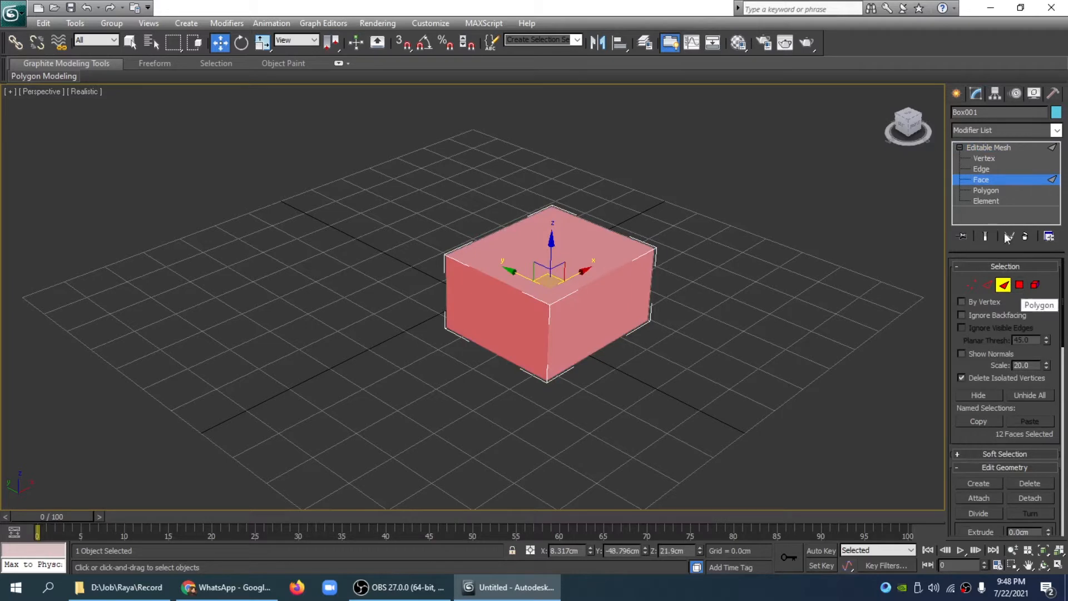
pyautogui.click(997, 192)
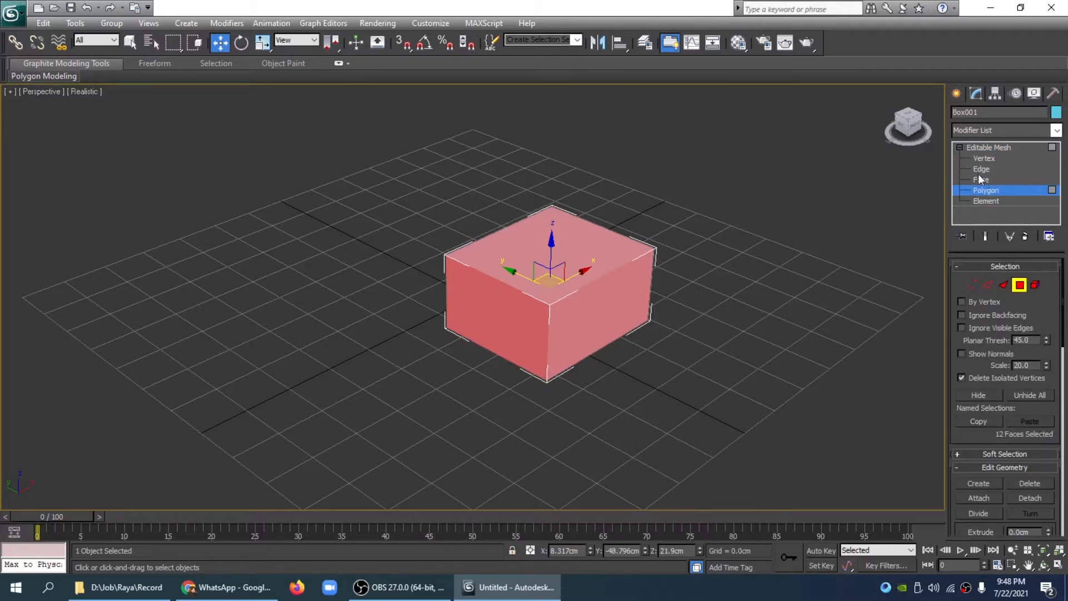
pyautogui.click(993, 191)
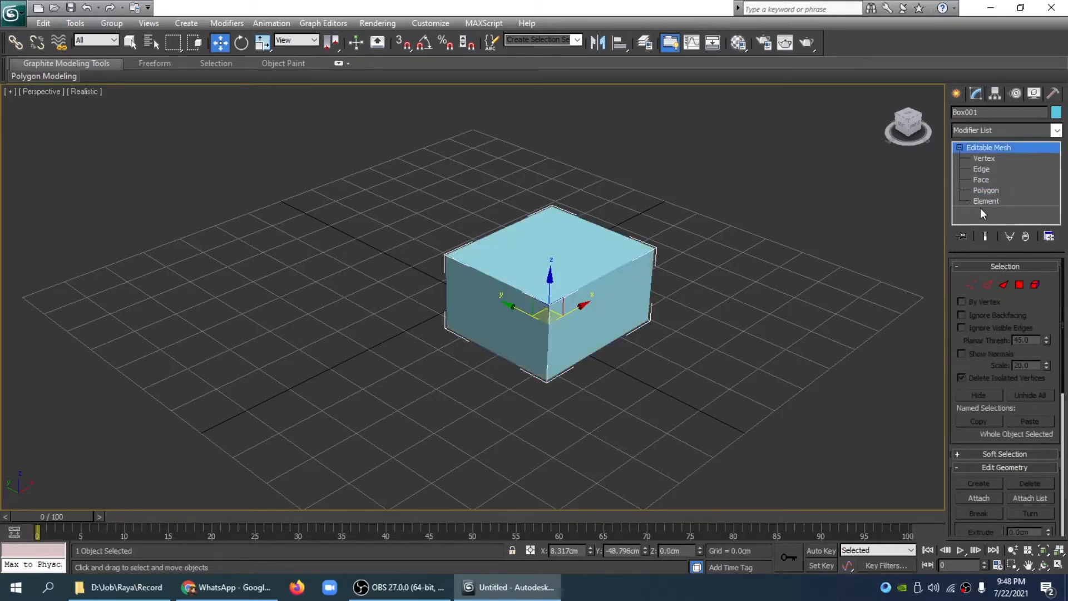
pyautogui.click(960, 147)
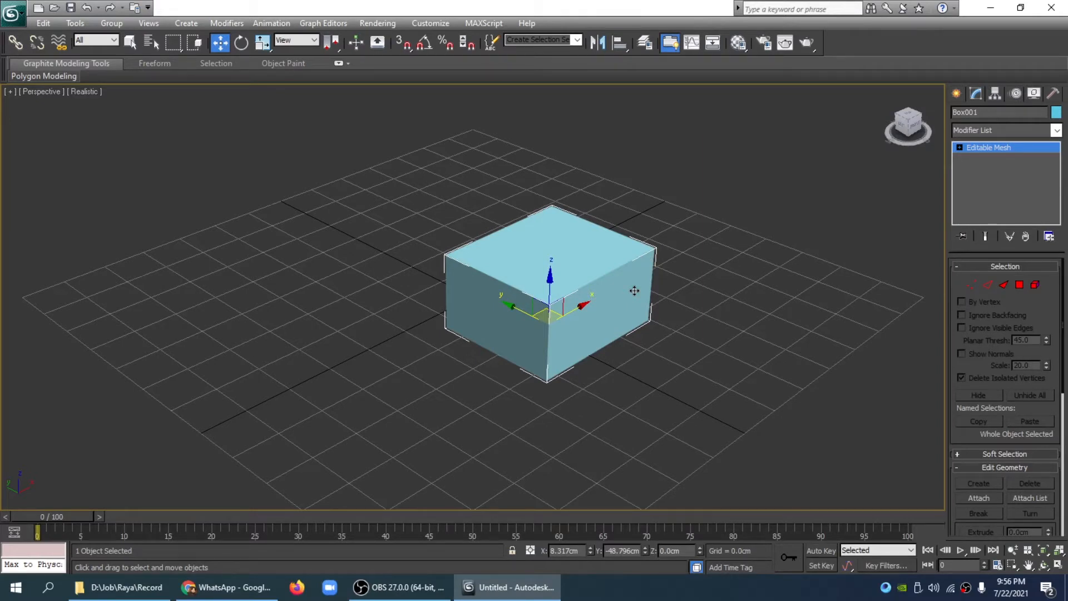
# Move the front side's top vertex at the +X end up and outward to about X 82 cm, Z 82 cm
pyautogui.click(971, 285)
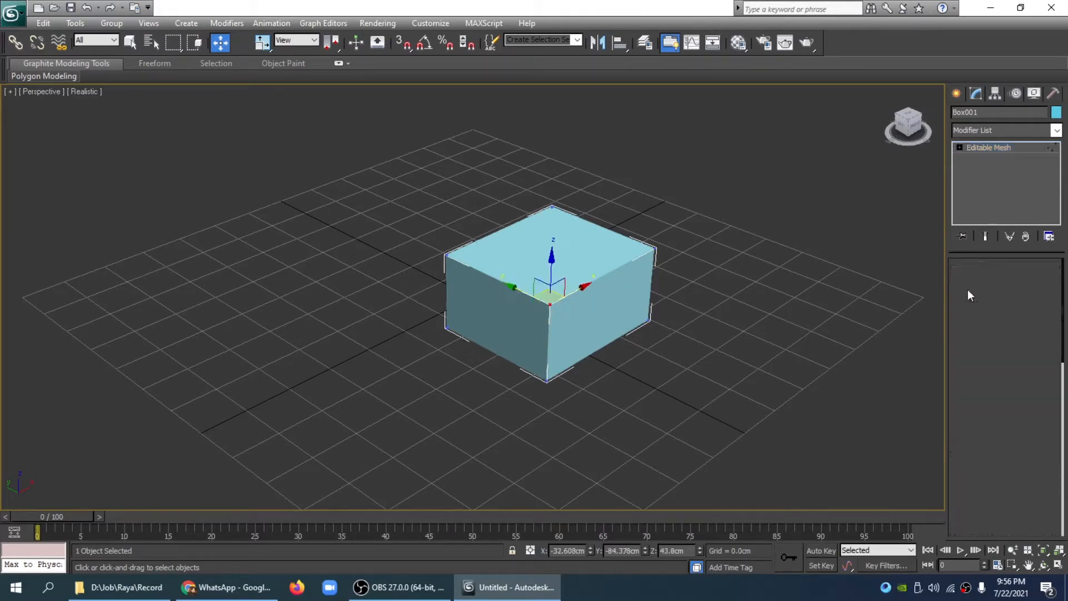
pyautogui.click(655, 250)
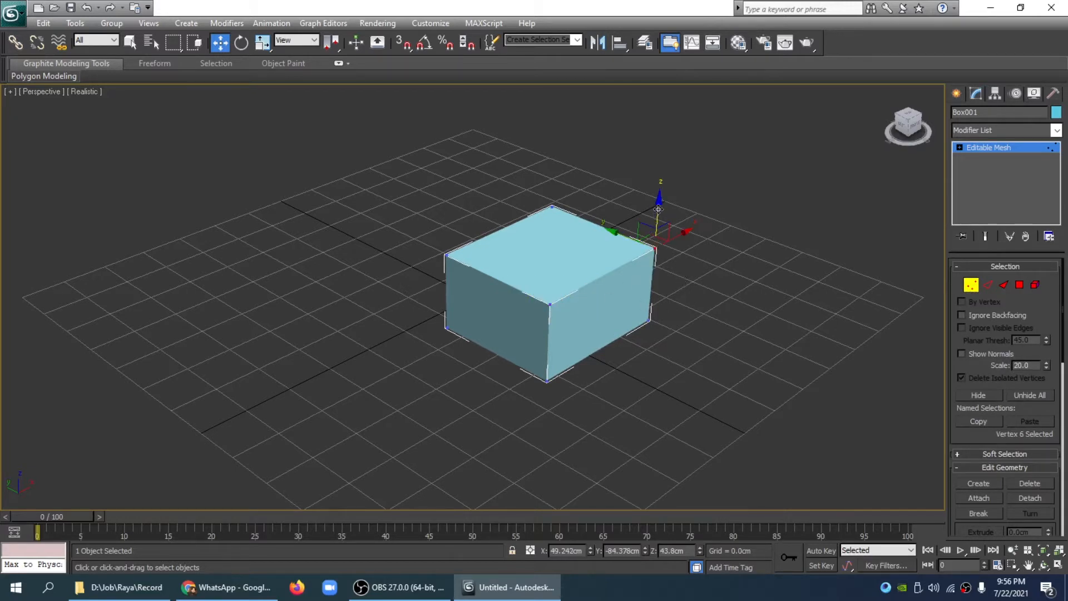
pyautogui.moveTo(658, 212); pyautogui.dragTo(727, 150)
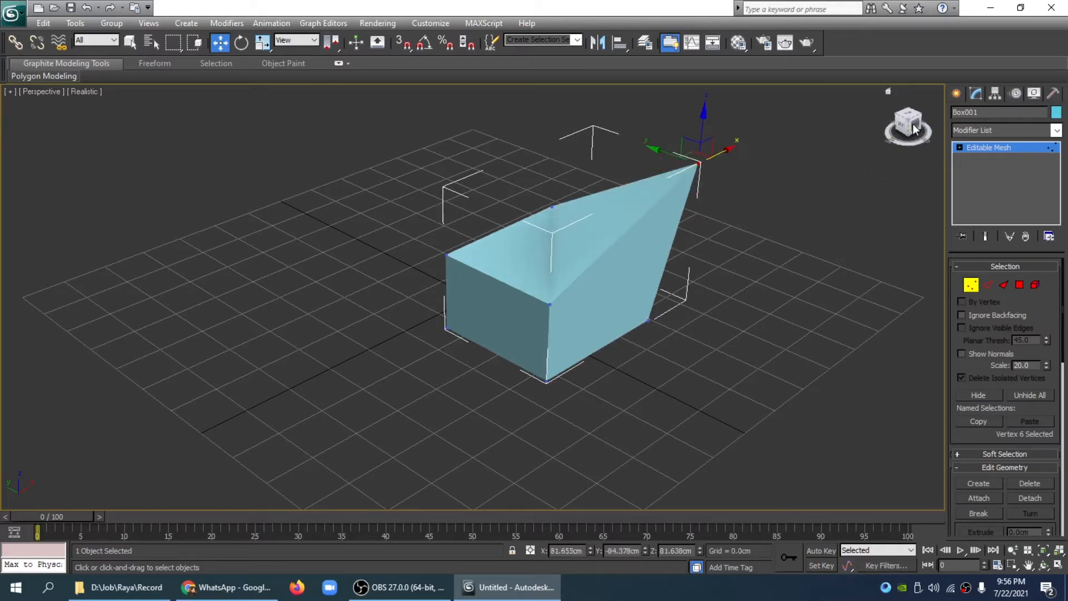
# Move the bottom edge at the mesh's -X end outward along X to about -71 cm, making that end slope
pyautogui.moveTo(914, 129)
pyautogui.mouseDown()
pyautogui.moveTo(915, 147)
pyautogui.moveTo(929, 133)
pyautogui.mouseUp()
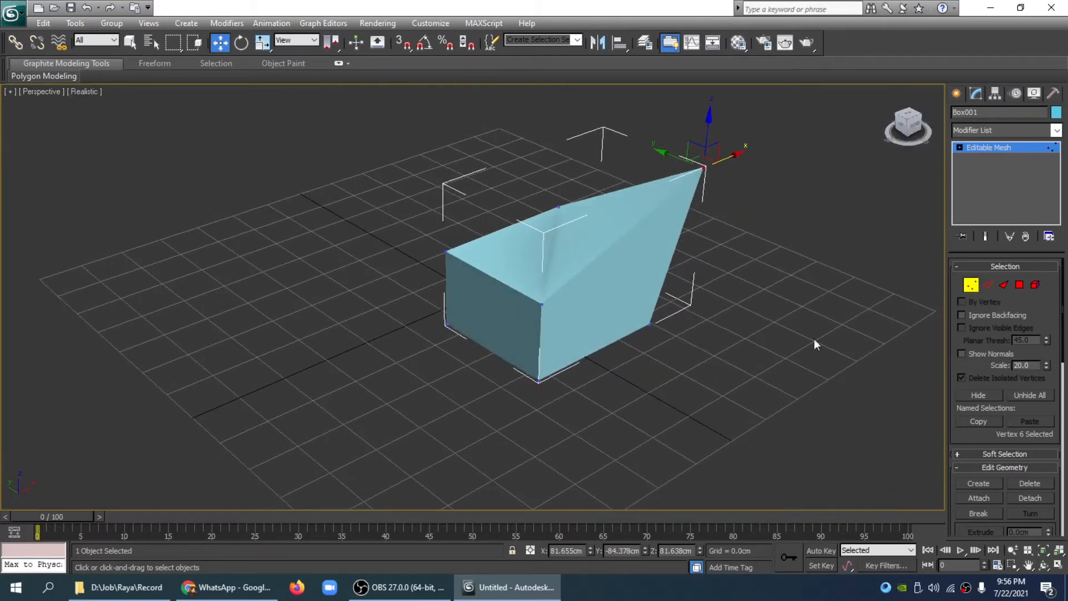
pyautogui.click(984, 286)
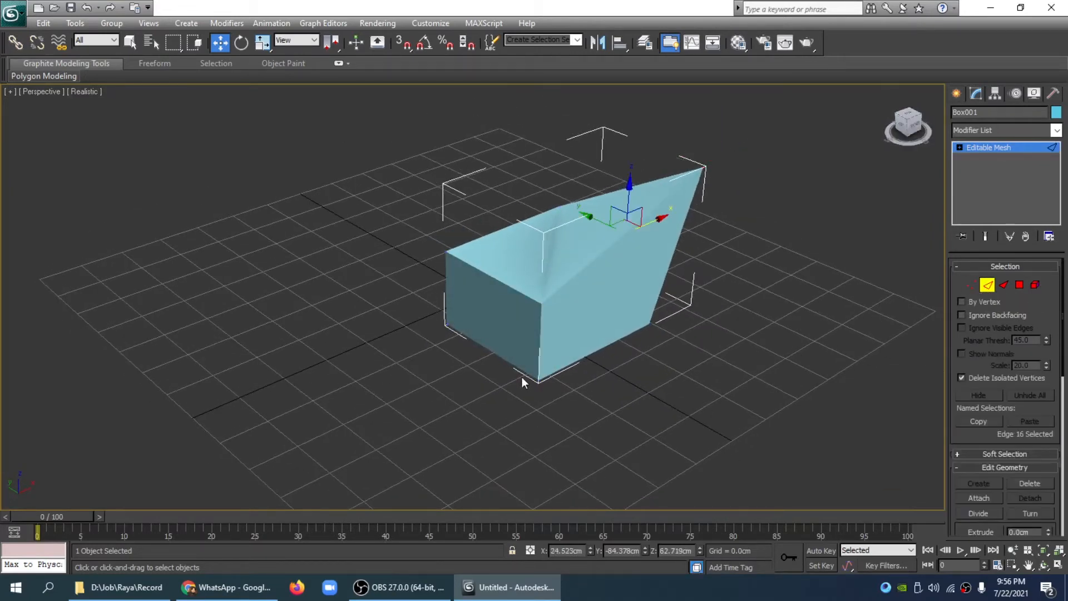
pyautogui.click(507, 361)
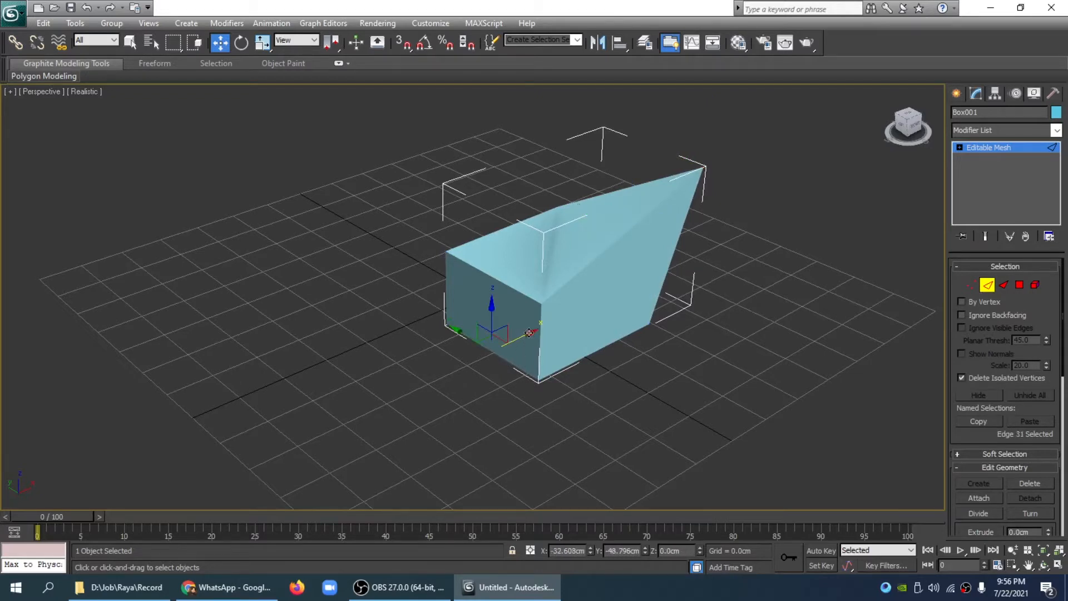
pyautogui.moveTo(520, 338); pyautogui.dragTo(471, 346)
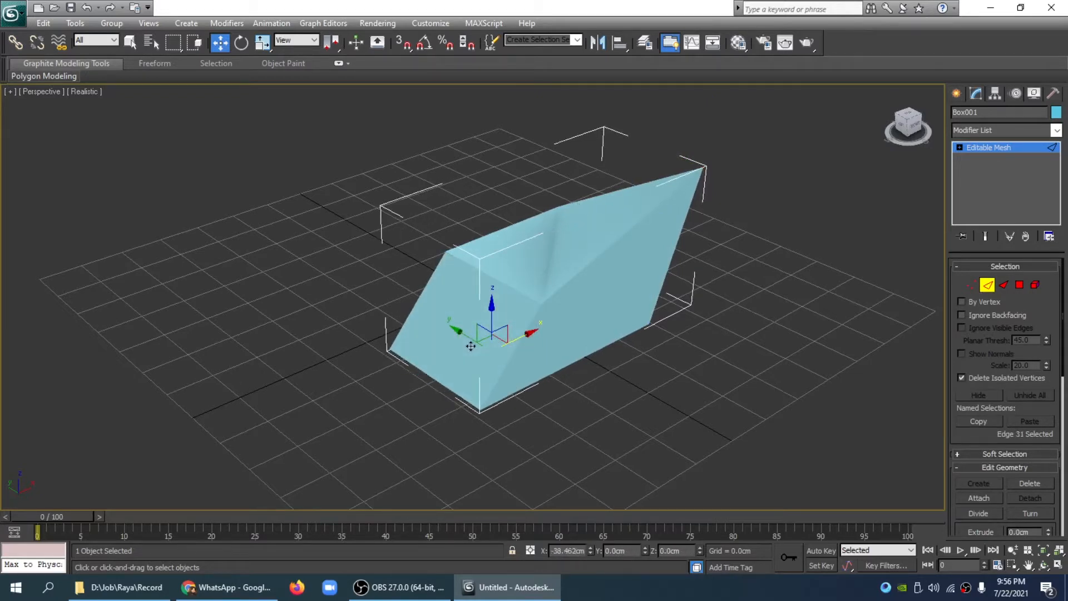
# Move the front side polygon outward along the Y axis to widen the mesh
pyautogui.moveTo(907, 128)
pyautogui.mouseDown()
pyautogui.moveTo(961, 126)
pyautogui.moveTo(913, 129)
pyautogui.mouseUp()
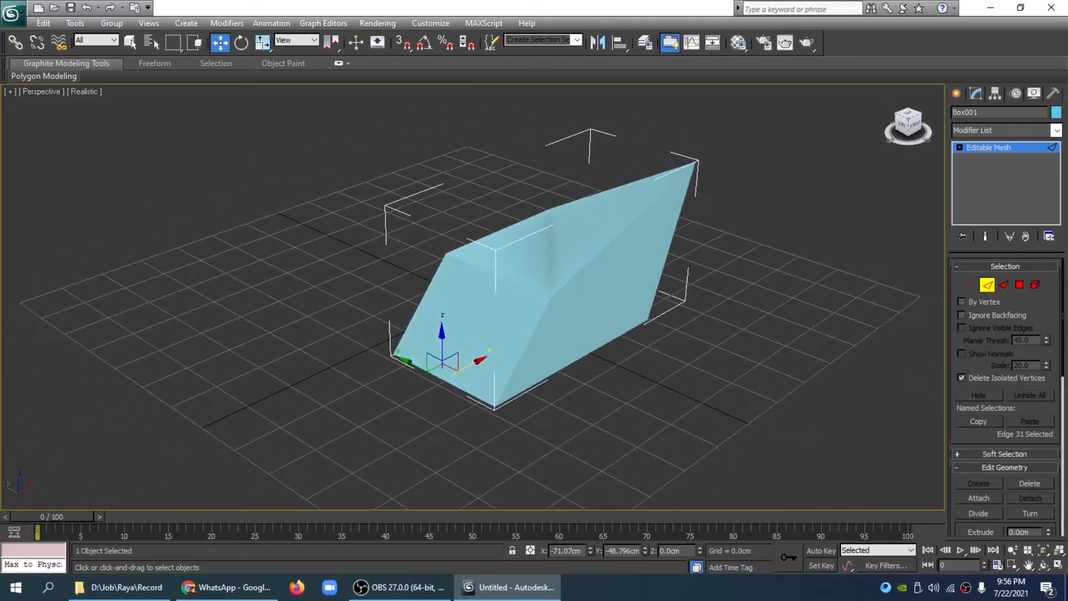
pyautogui.click(1019, 285)
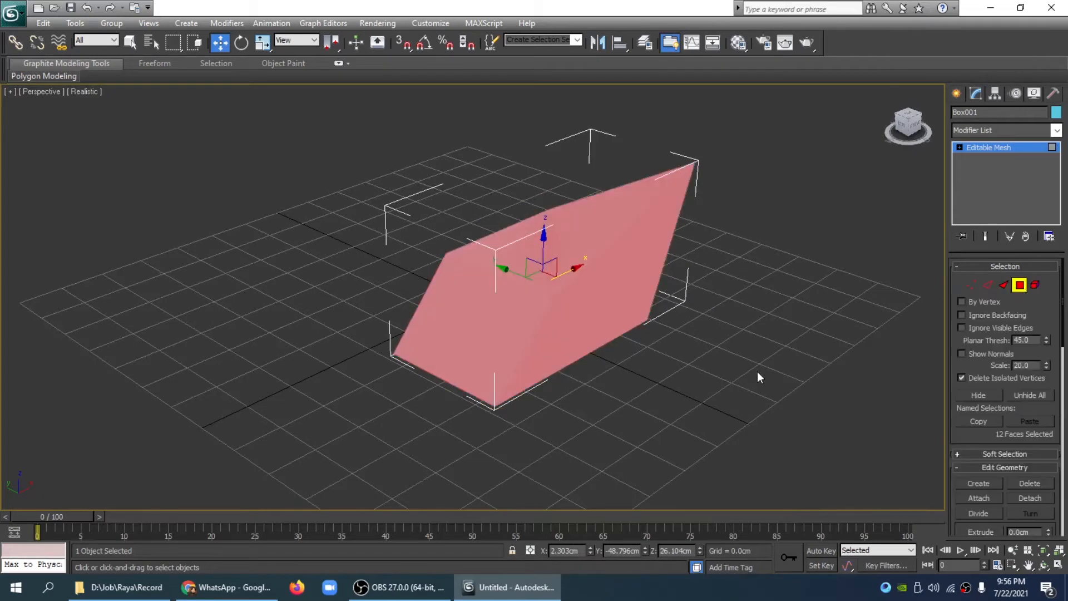
pyautogui.click(606, 333)
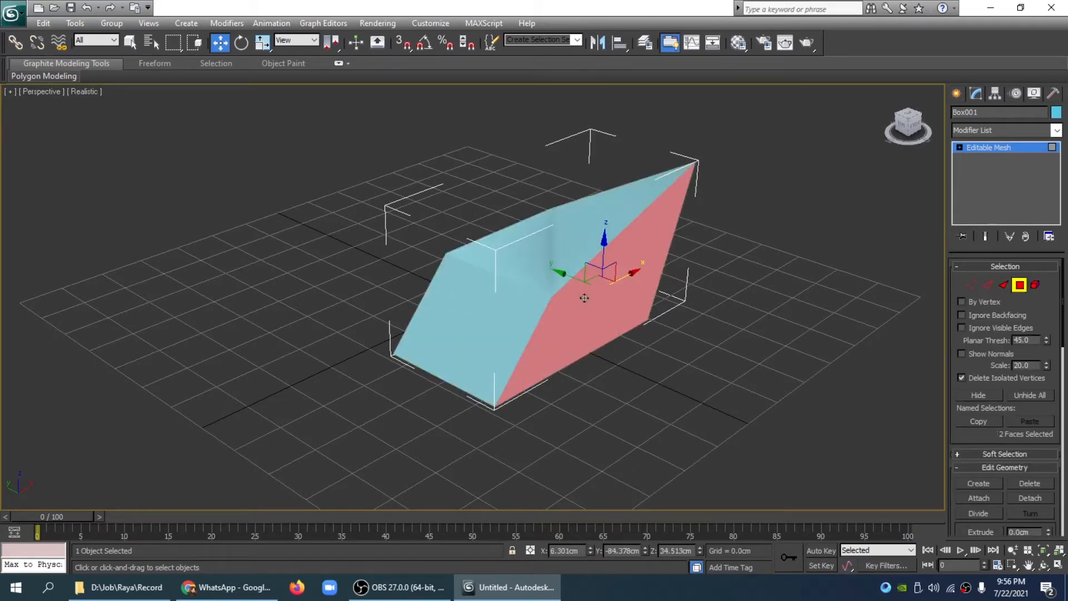
pyautogui.moveTo(565, 275); pyautogui.dragTo(590, 289)
# Scale the sloped end polygon along its Y axis to about 72% to narrow that end
pyautogui.click(492, 329)
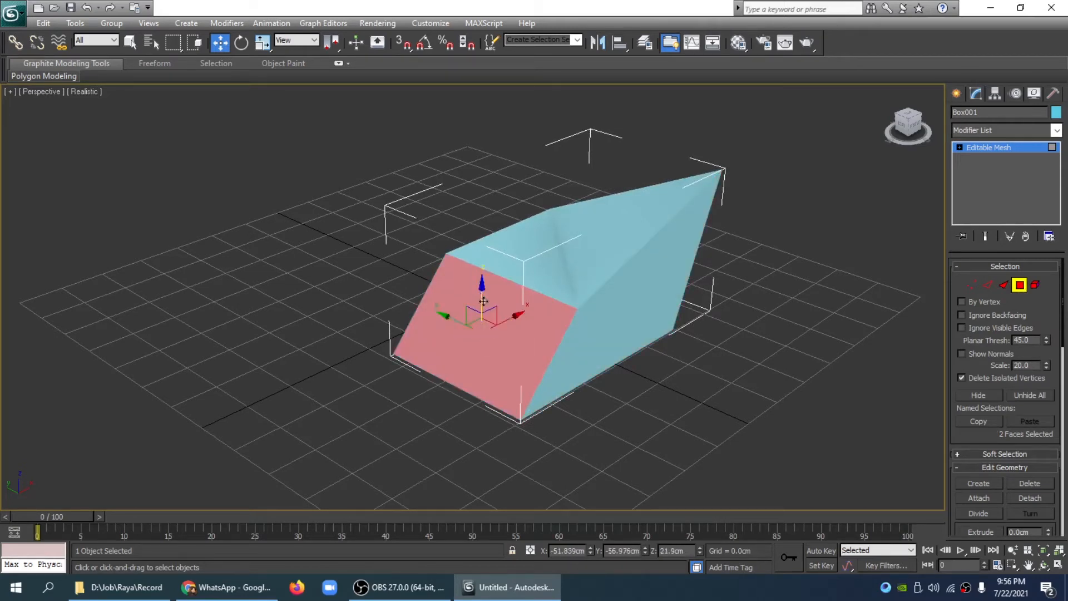
pyautogui.click(266, 49)
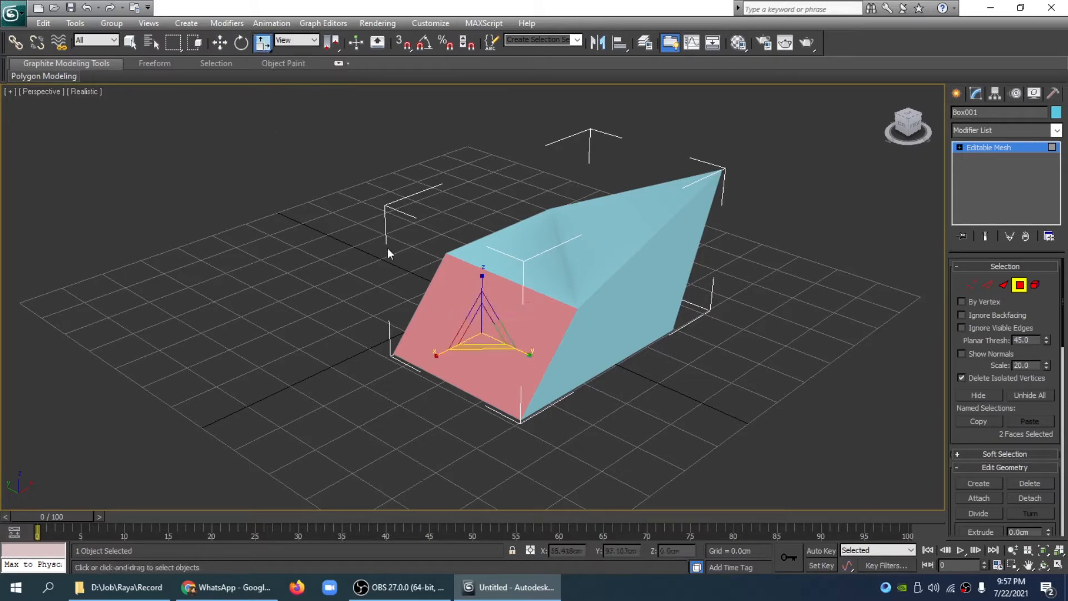
pyautogui.moveTo(483, 329); pyautogui.dragTo(514, 353)
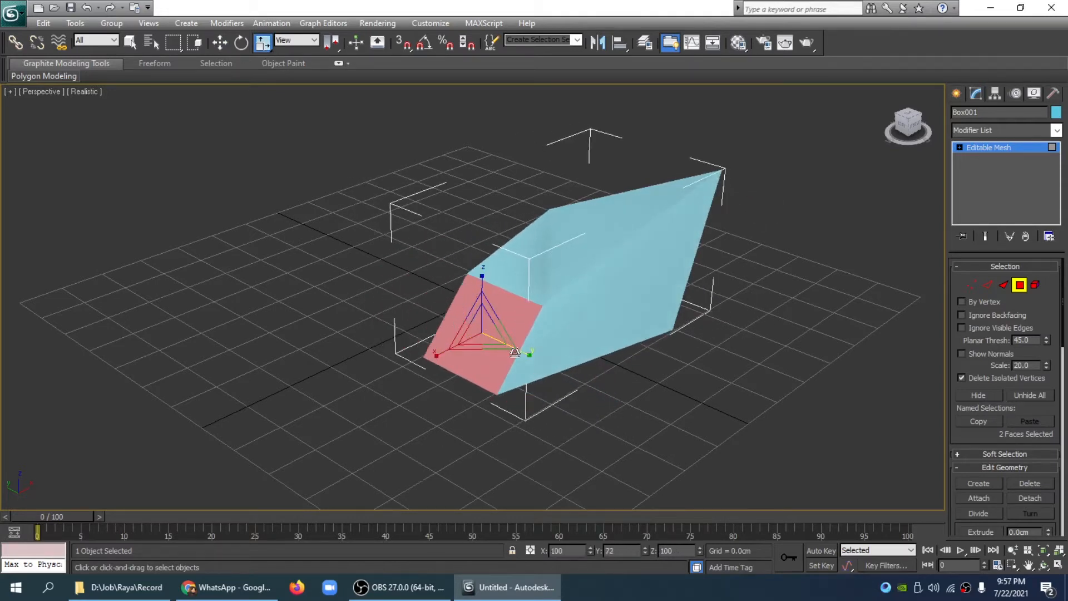
# Scale the large side polygon uniformly to about 62% and return to object level
pyautogui.click(586, 345)
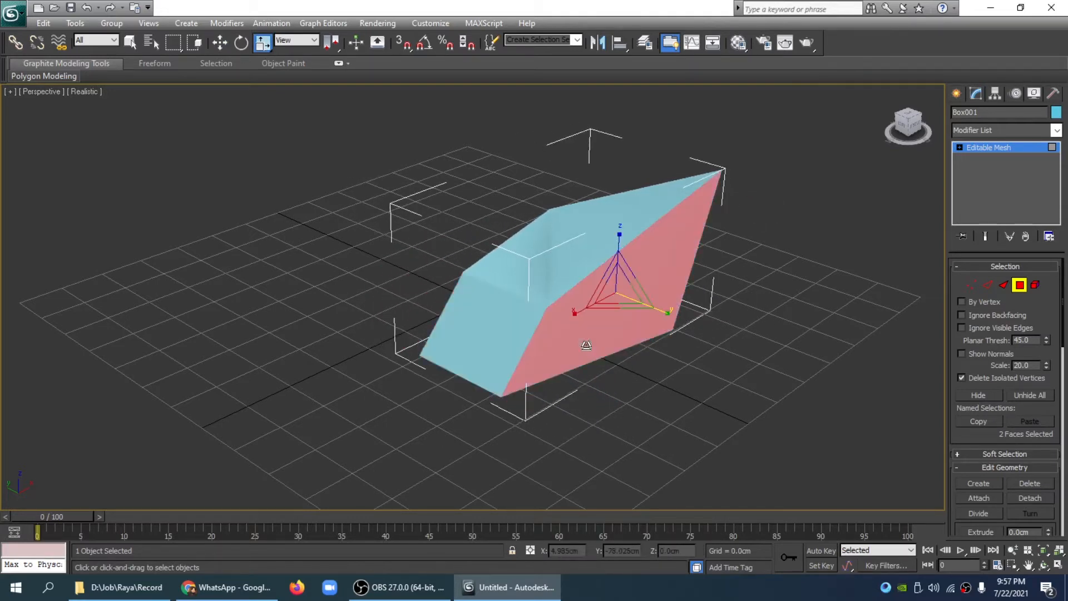
pyautogui.moveTo(618, 290); pyautogui.dragTo(645, 333)
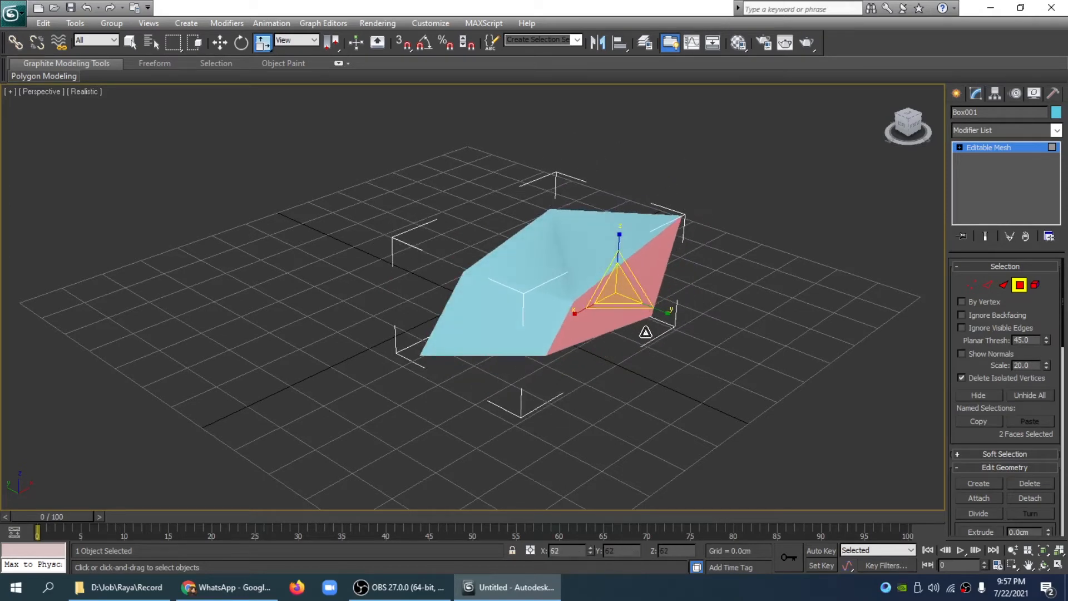
pyautogui.click(1021, 287)
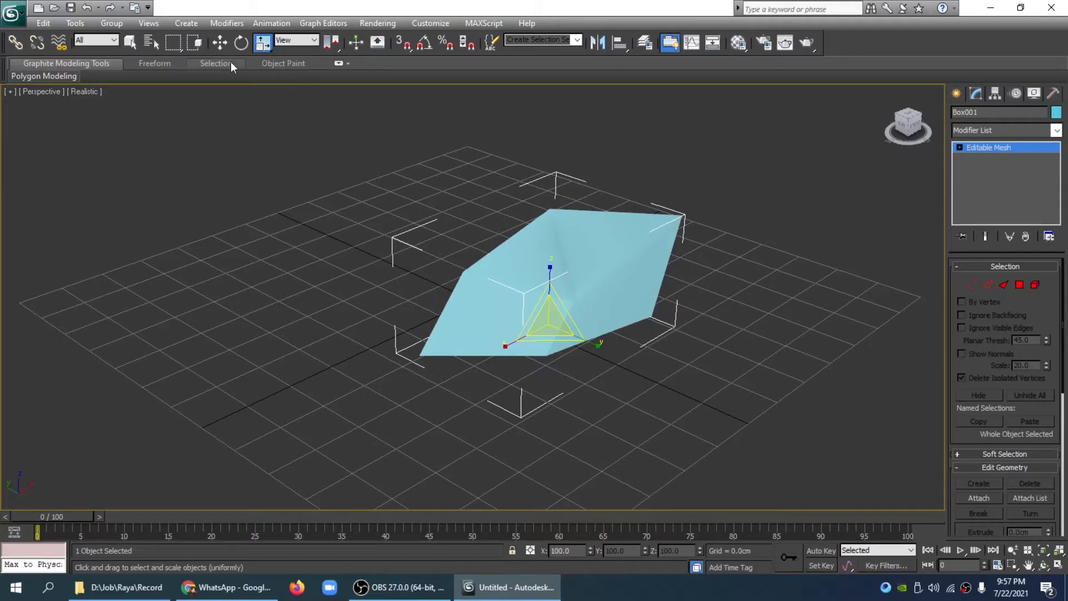
# Delete the whole reshaped box mesh from the scene
pyautogui.click(221, 45)
pyautogui.click(551, 195)
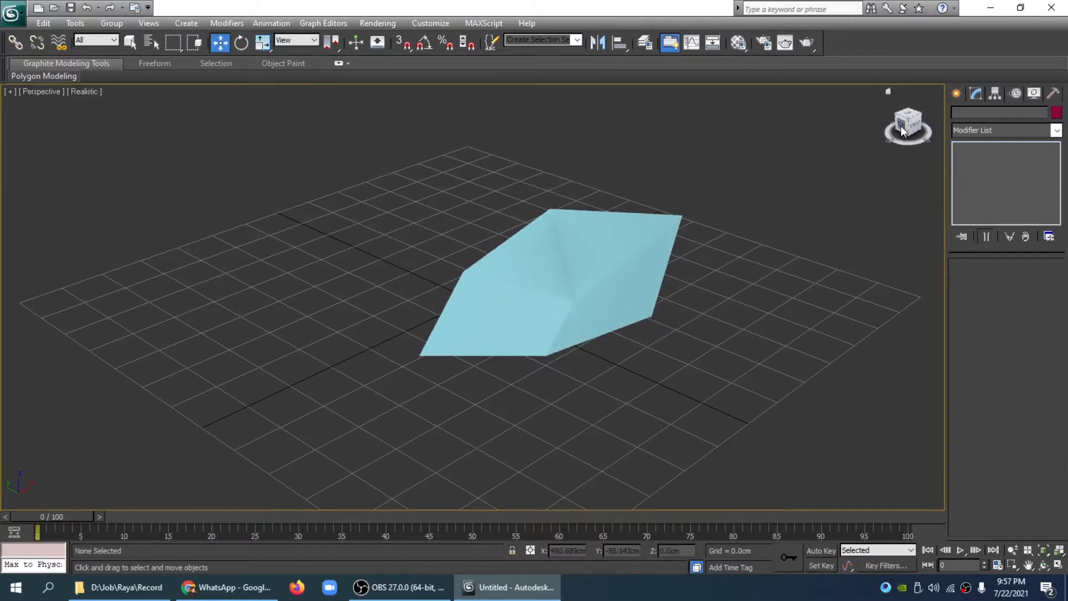
pyautogui.moveTo(904, 131)
pyautogui.mouseDown()
pyautogui.moveTo(912, 148)
pyautogui.moveTo(886, 135)
pyautogui.mouseUp()
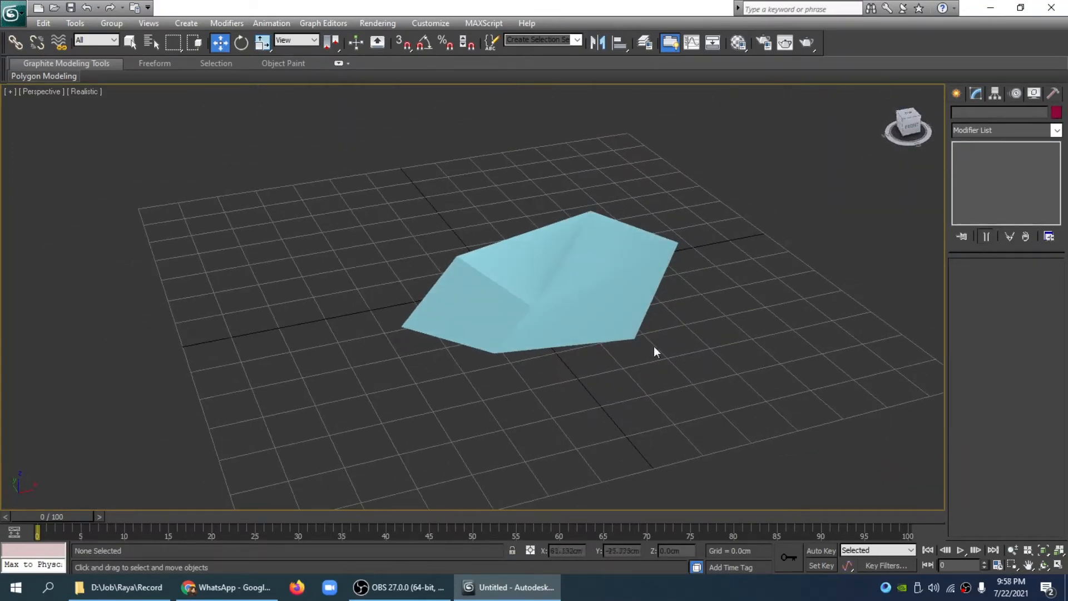
pyautogui.click(581, 299)
pyautogui.press('Delete')
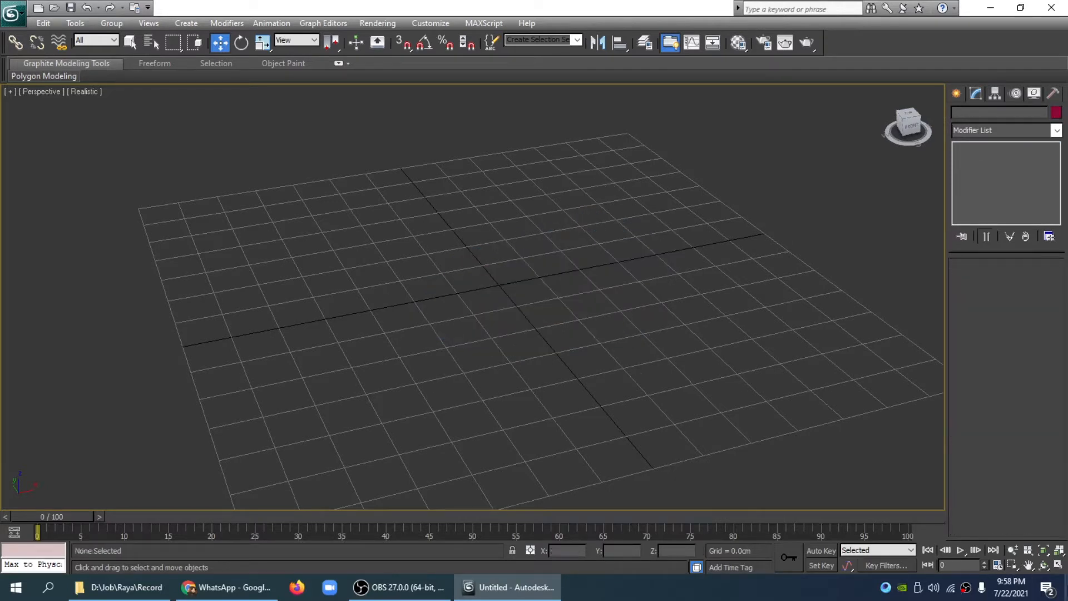
# Draw a cylinder about 13 cm in radius and 103 cm high near the grid's centre, and show the view in wireframe
pyautogui.click(1058, 550)
pyautogui.click(957, 94)
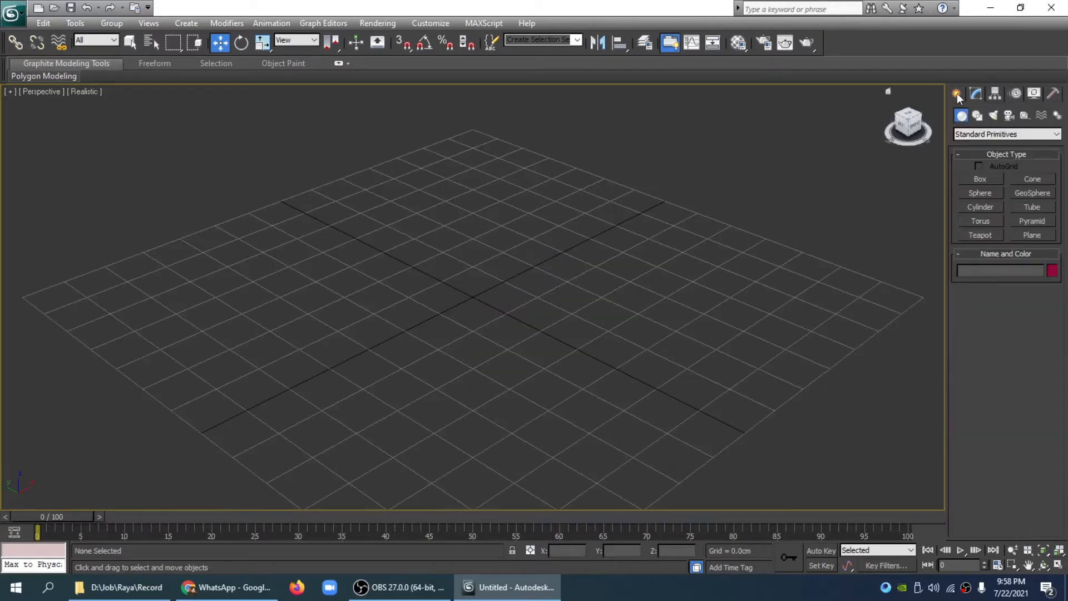
pyautogui.click(981, 207)
pyautogui.moveTo(497, 333); pyautogui.dragTo(533, 341)
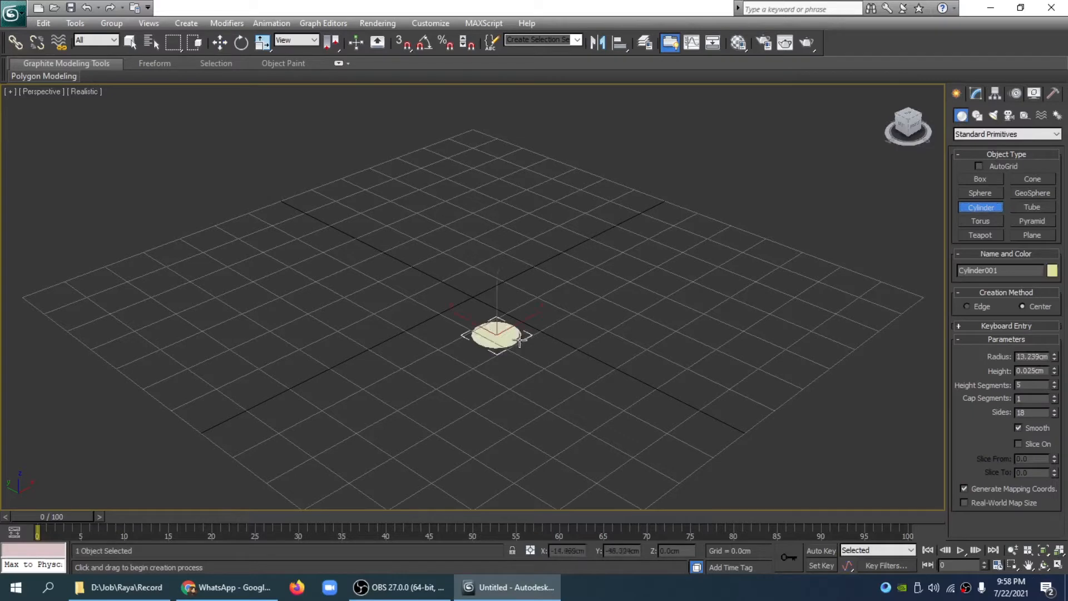
pyautogui.click(519, 144)
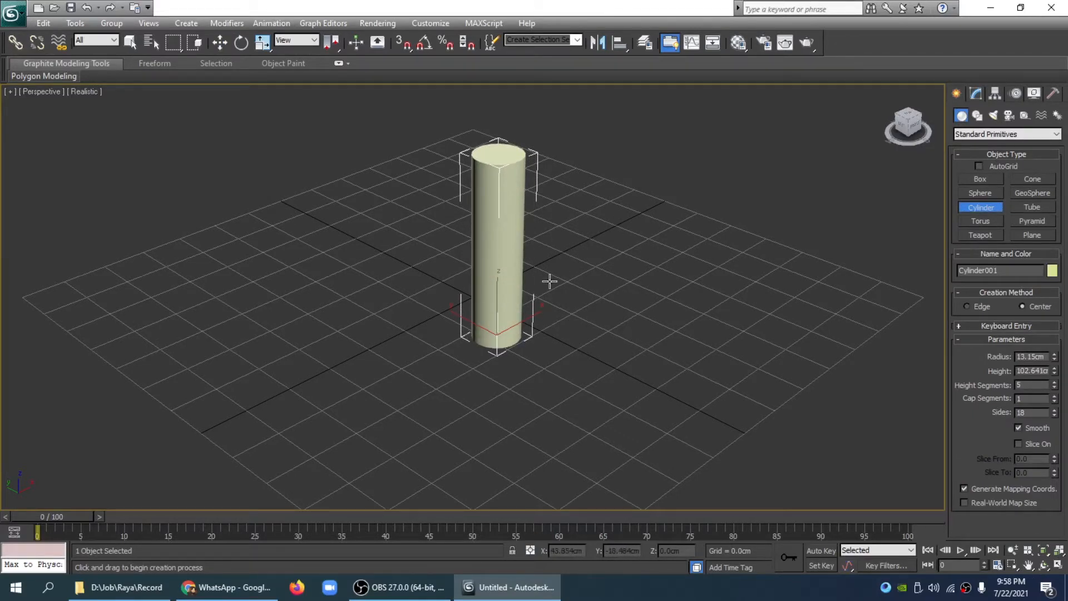
pyautogui.press('F3')
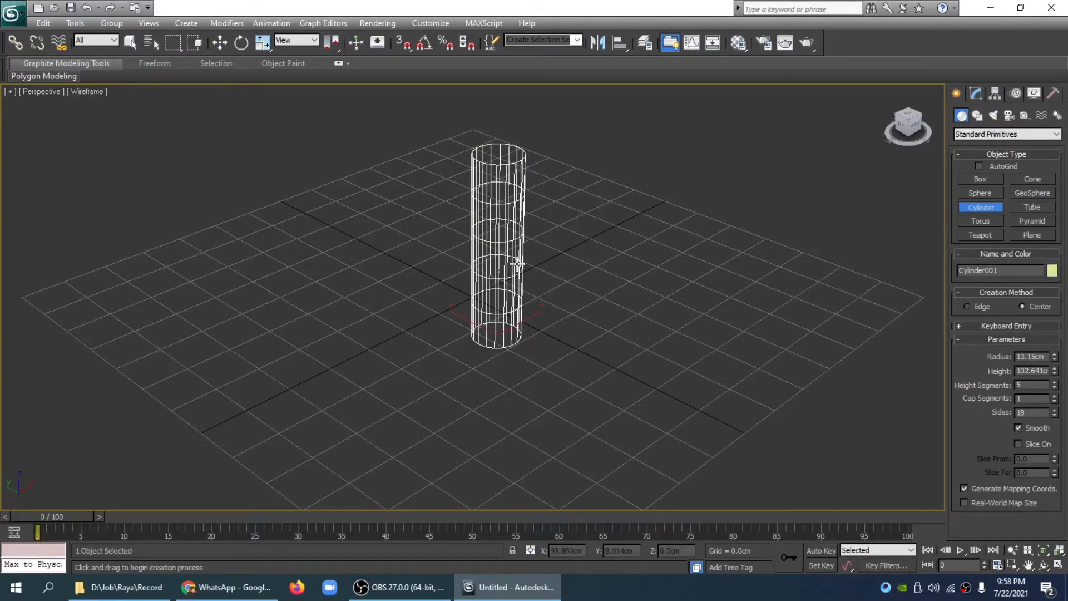
# Set the cylinder's cap segments to 2 and its height segments to 10
pyautogui.click(975, 95)
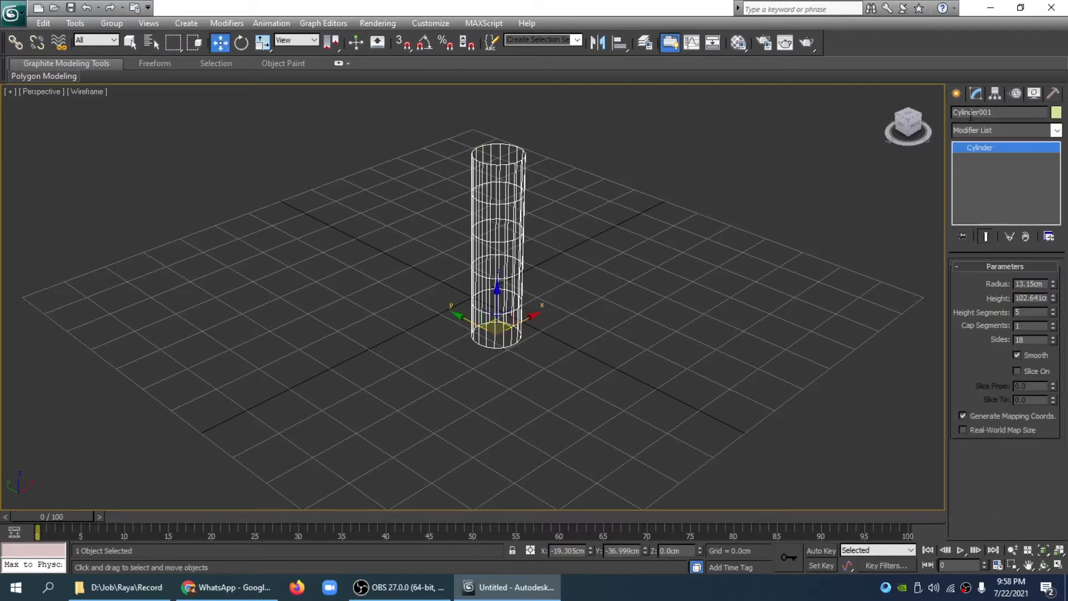
pyautogui.doubleClick(1027, 326)
pyautogui.write('2')
pyautogui.press('Return')
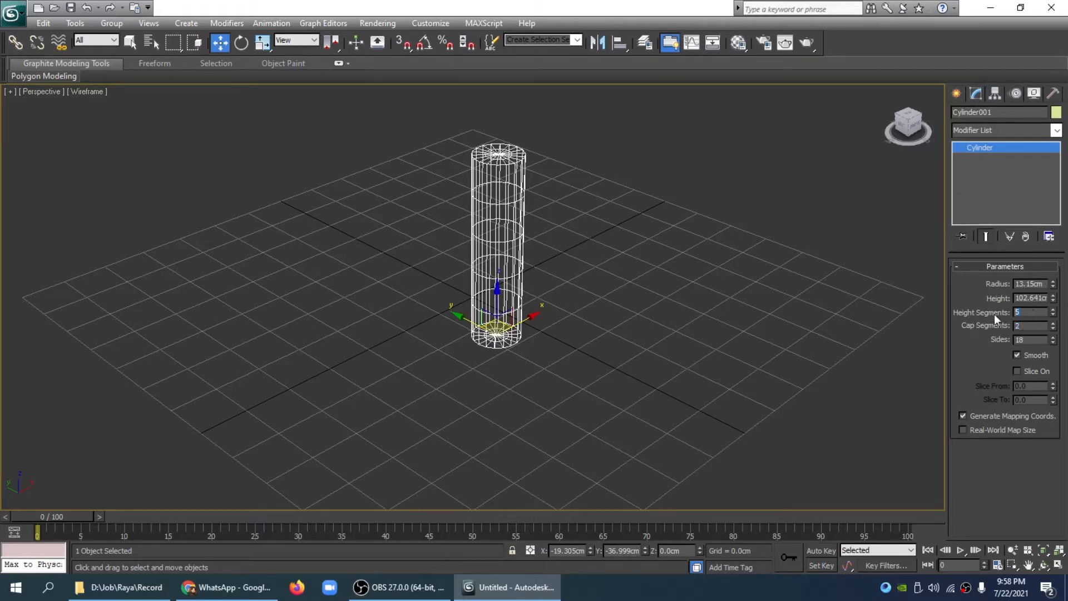
pyautogui.write('10')
pyautogui.press('Return')
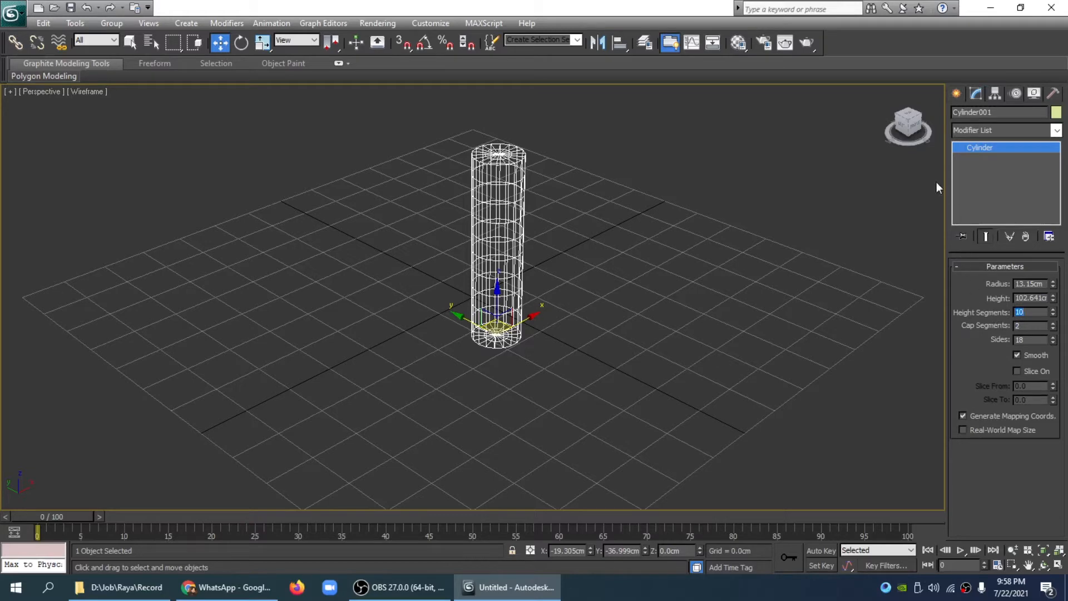
# Convert the cylinder to an Editable Mesh and enter its Vertex sub-object level
pyautogui.moveTo(897, 133); pyautogui.dragTo(906, 128)
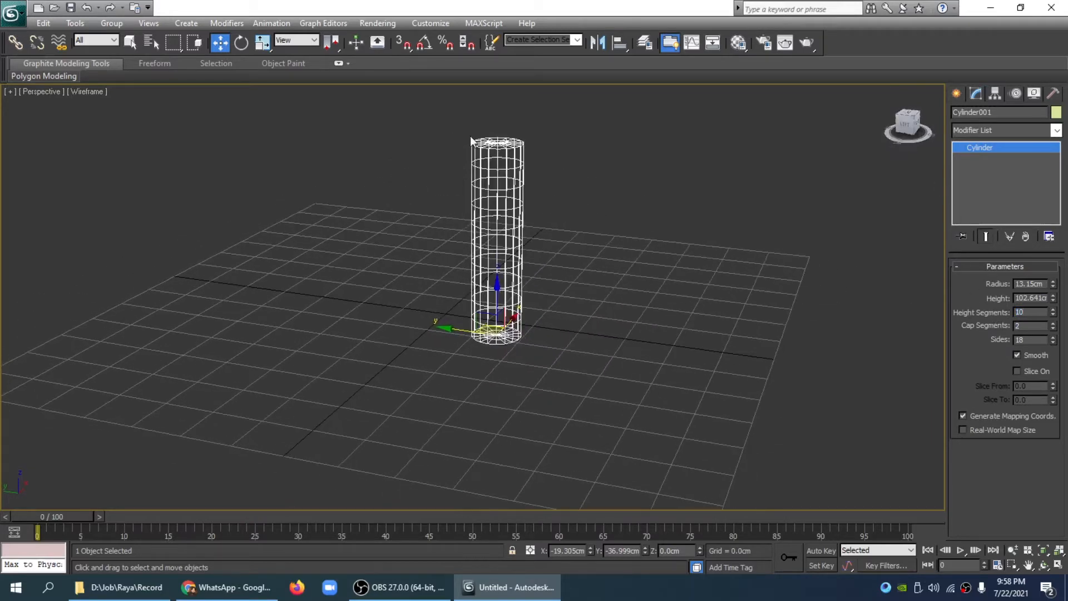
pyautogui.press('r')
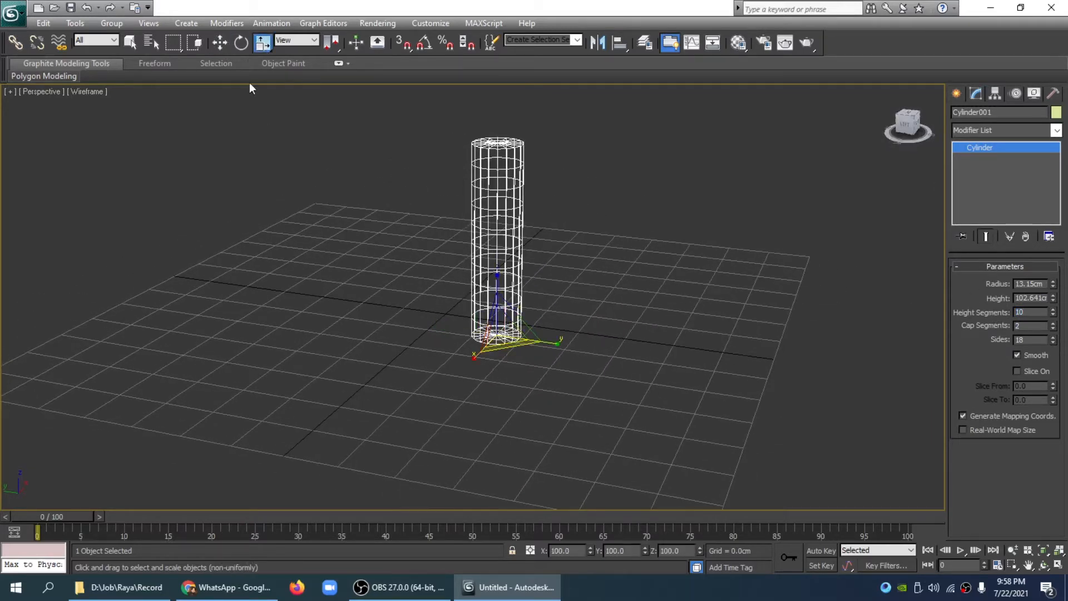
pyautogui.click(220, 43)
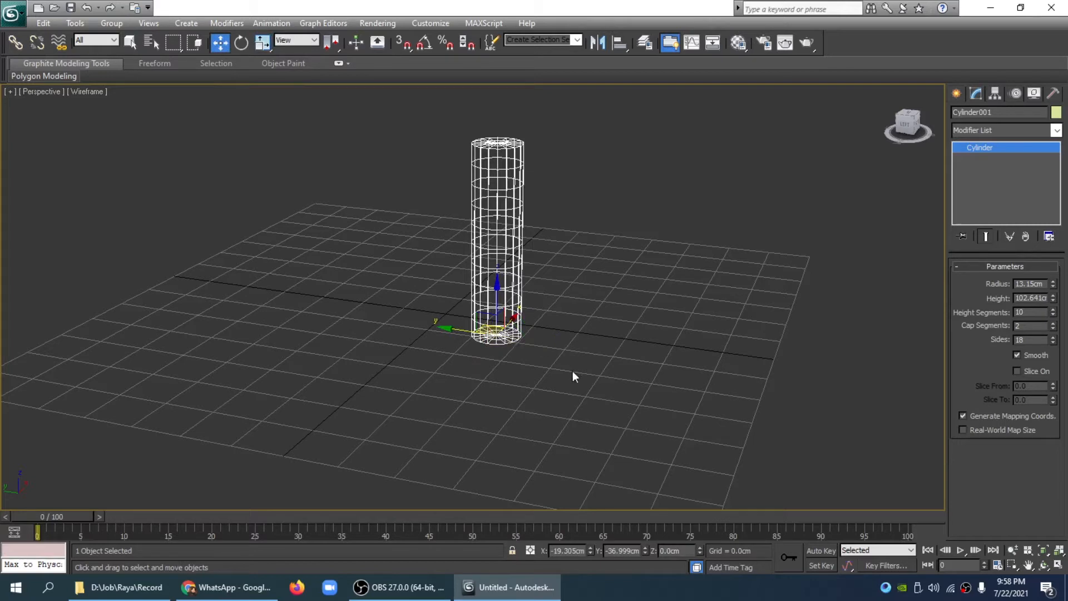
pyautogui.rightClick(493, 310)
pyautogui.moveTo(576, 434)
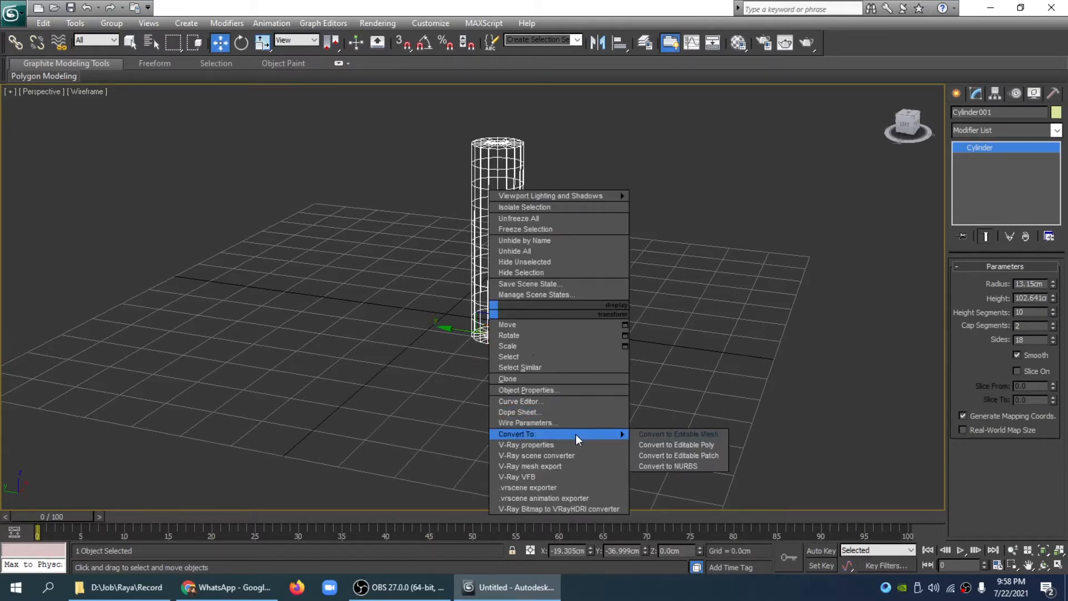
pyautogui.click(704, 434)
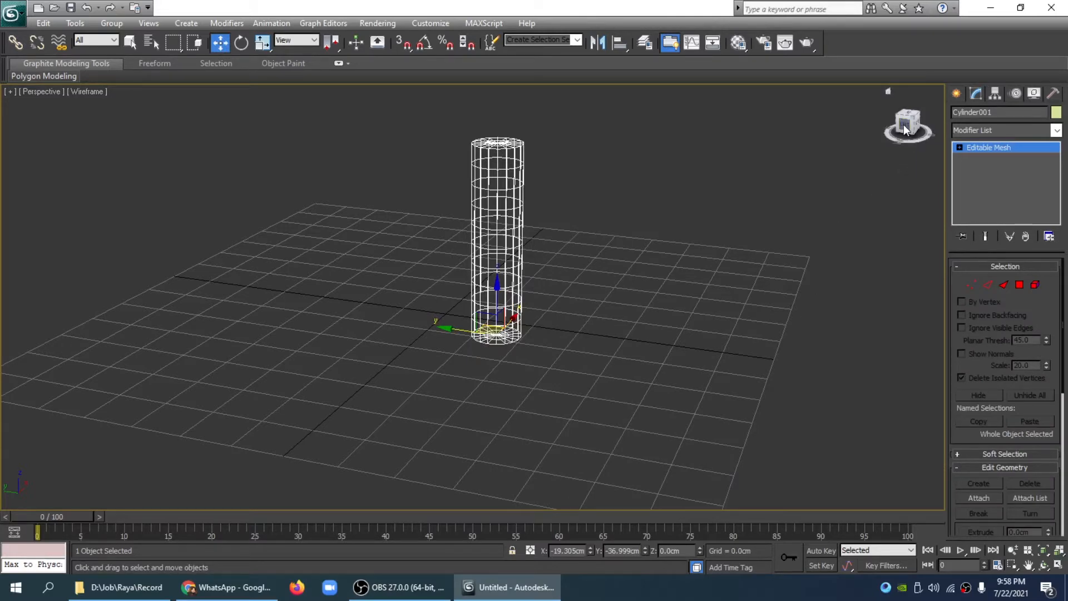
pyautogui.moveTo(904, 130); pyautogui.dragTo(926, 134)
pyautogui.click(971, 284)
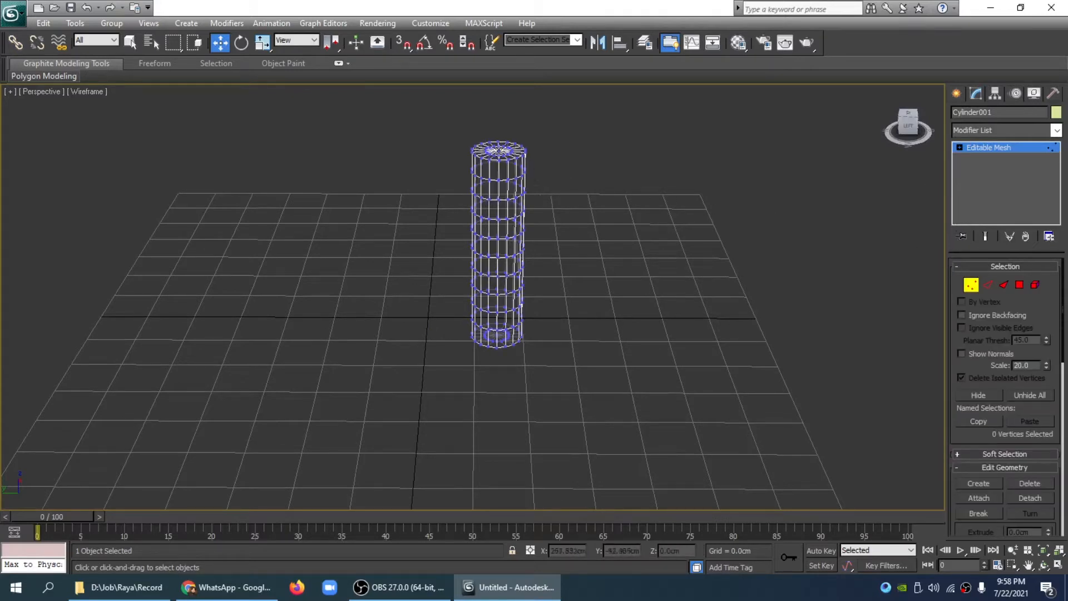
# Try raising the top cap's centre vertex to about Z 121 cm, undo the move and clear the selection
pyautogui.click(499, 151)
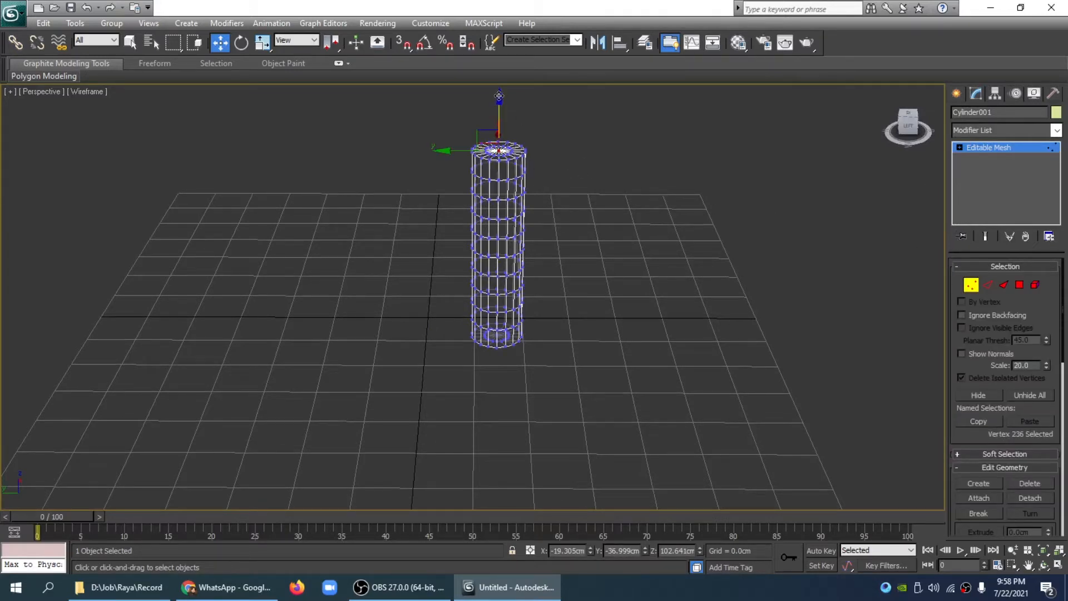
pyautogui.moveTo(498, 98); pyautogui.dragTo(504, 60)
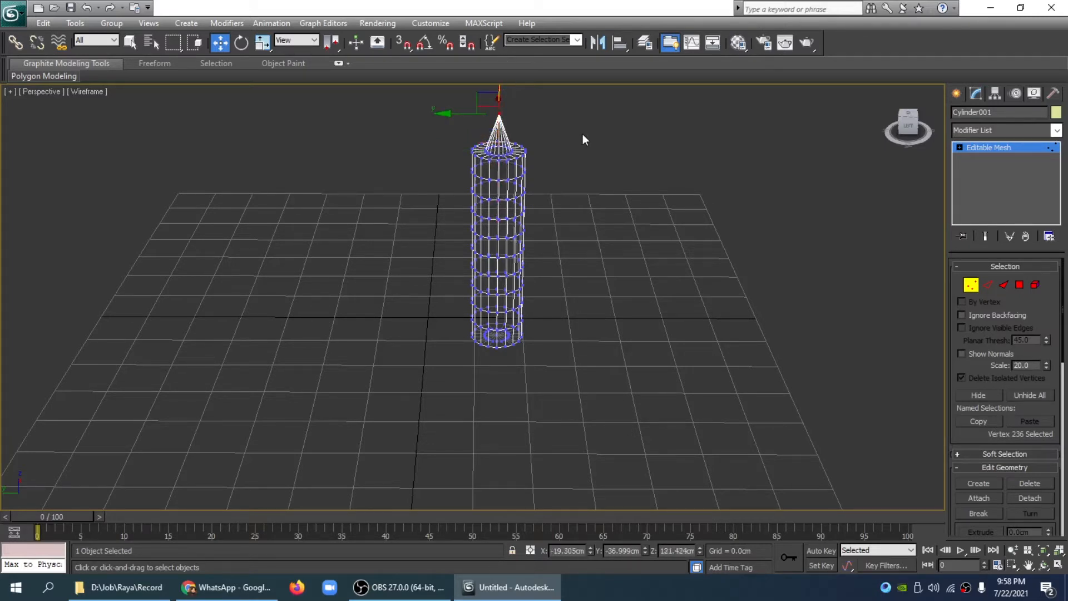
pyautogui.hotkey('ctrl', 'z')
pyautogui.click(572, 156)
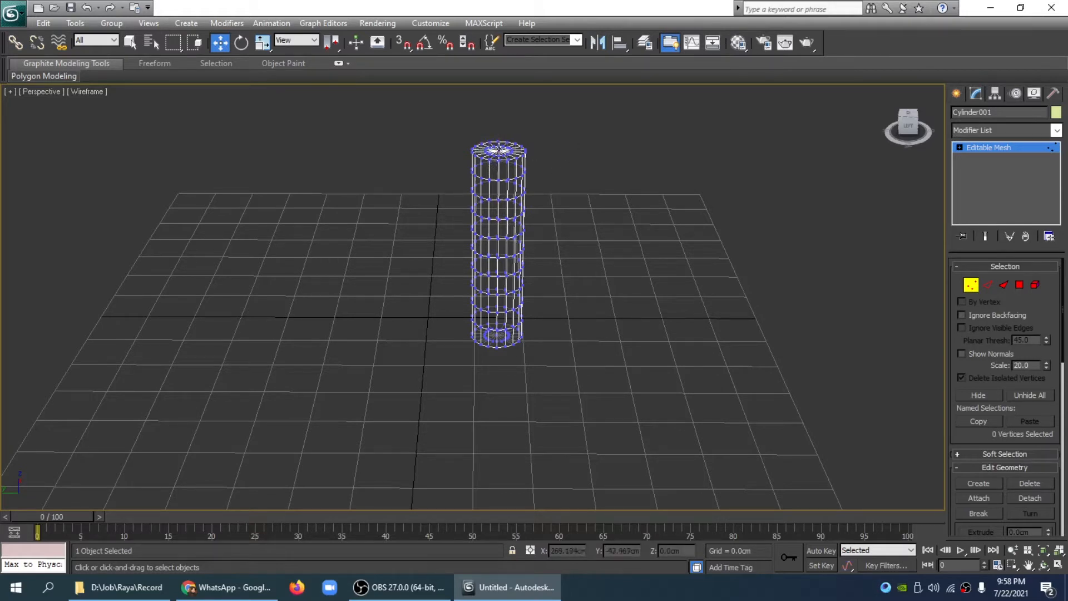
# Select the top cap's centre vertex, enable Soft Selection and raise the vertex to about Z 111 cm
pyautogui.click(499, 150)
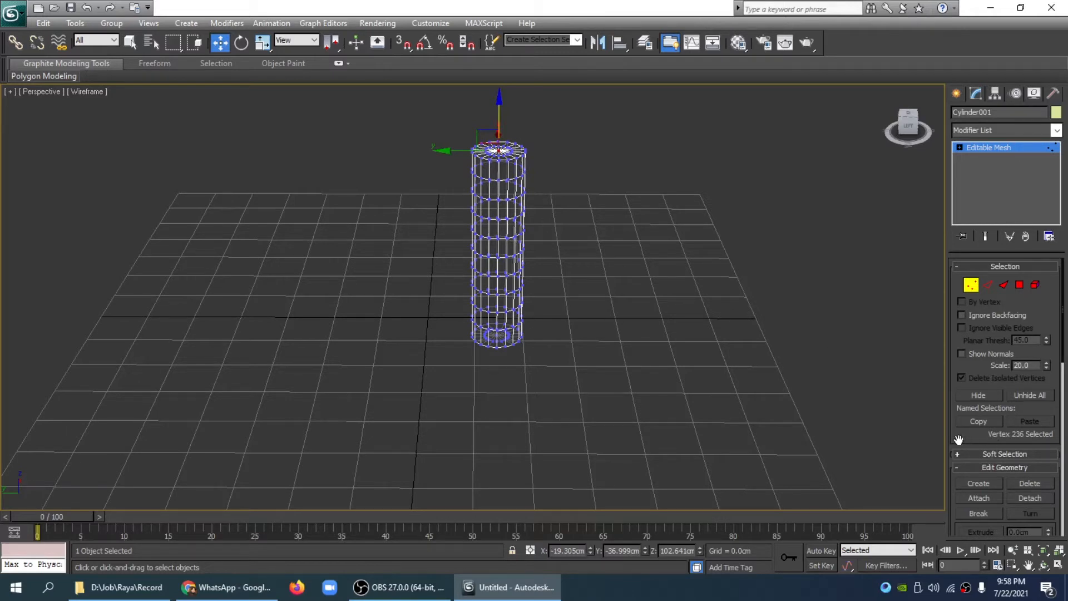
pyautogui.scroll(-2, 1017, 394)
pyautogui.click(965, 386)
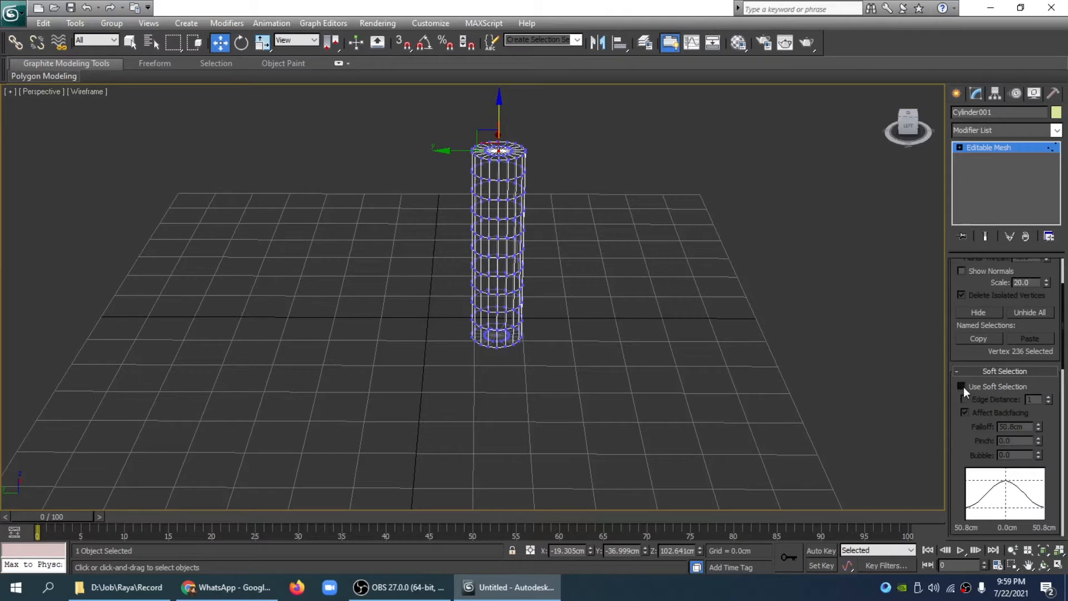
pyautogui.click(962, 386)
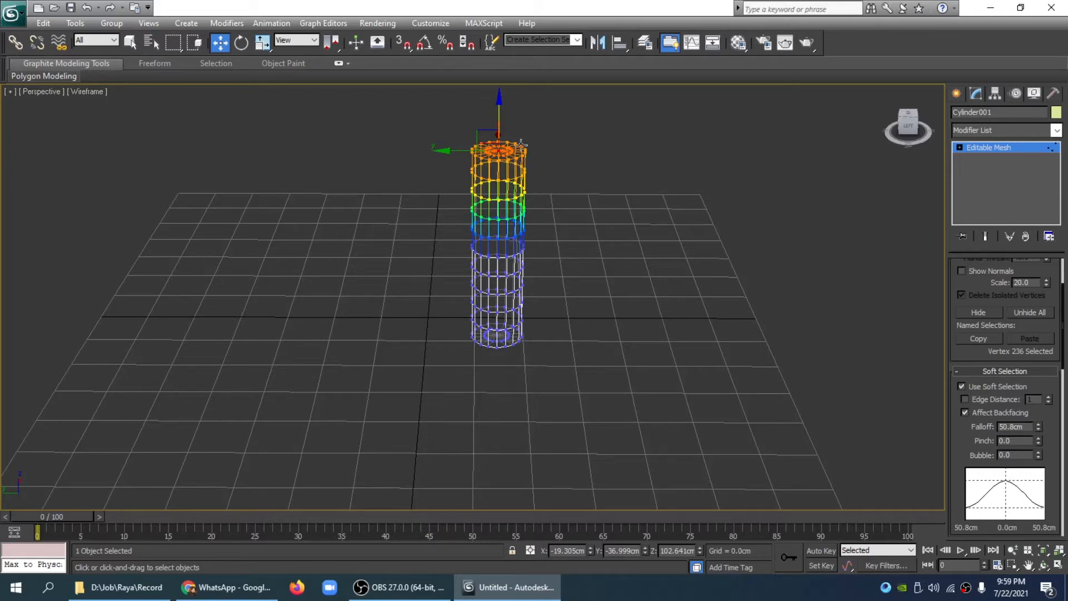
pyautogui.moveTo(502, 102)
pyautogui.mouseDown()
pyautogui.moveTo(500, 62)
pyautogui.moveTo(499, 153)
pyautogui.moveTo(499, 72)
pyautogui.moveTo(498, 85)
pyautogui.mouseUp()
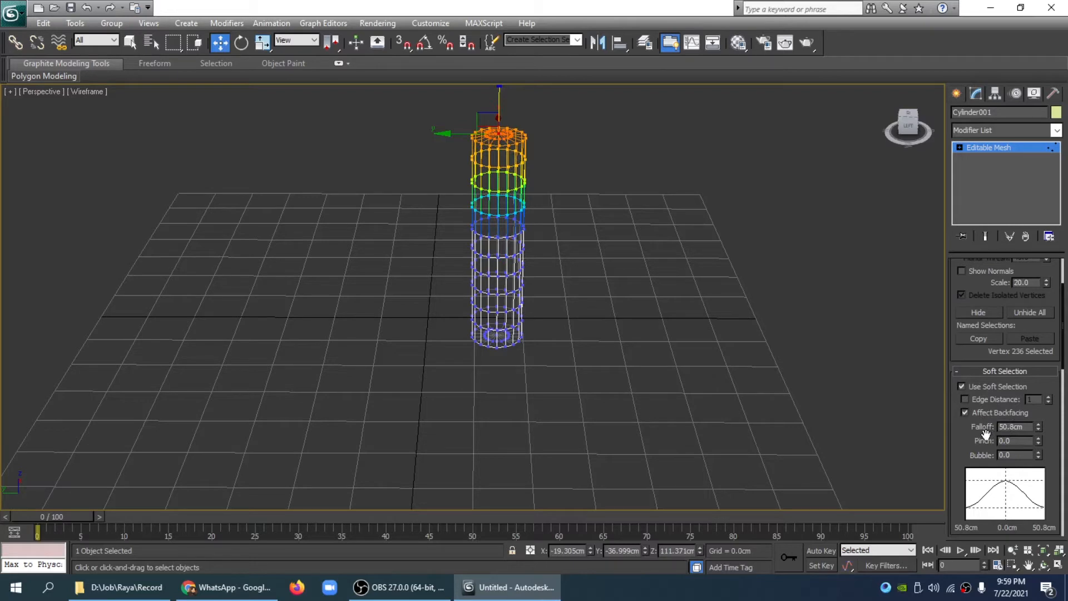
# Set the Soft Selection falloff to about 80 cm and lower the centre vertex to about Z 108 cm
pyautogui.moveTo(1038, 427); pyautogui.dragTo(1041, 463)
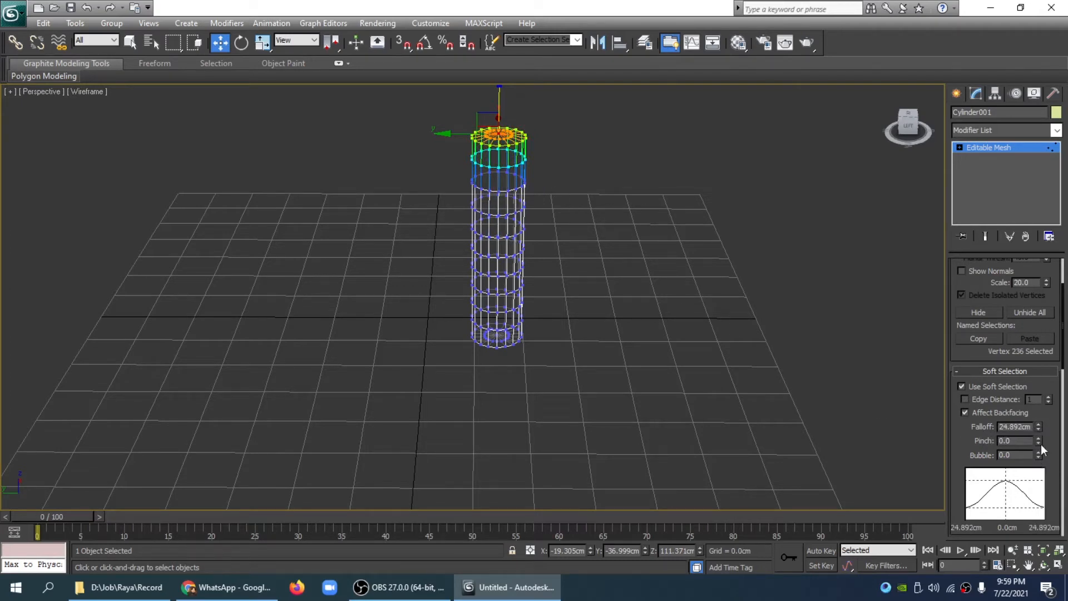
pyautogui.moveTo(1038, 427); pyautogui.dragTo(1035, 278)
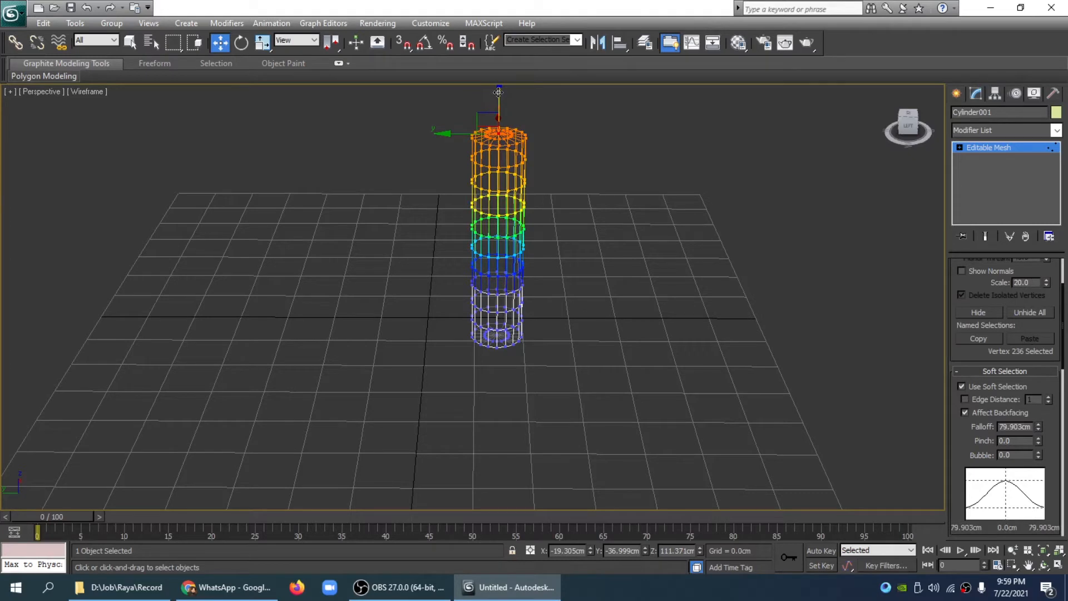
pyautogui.moveTo(498, 92); pyautogui.dragTo(499, 105)
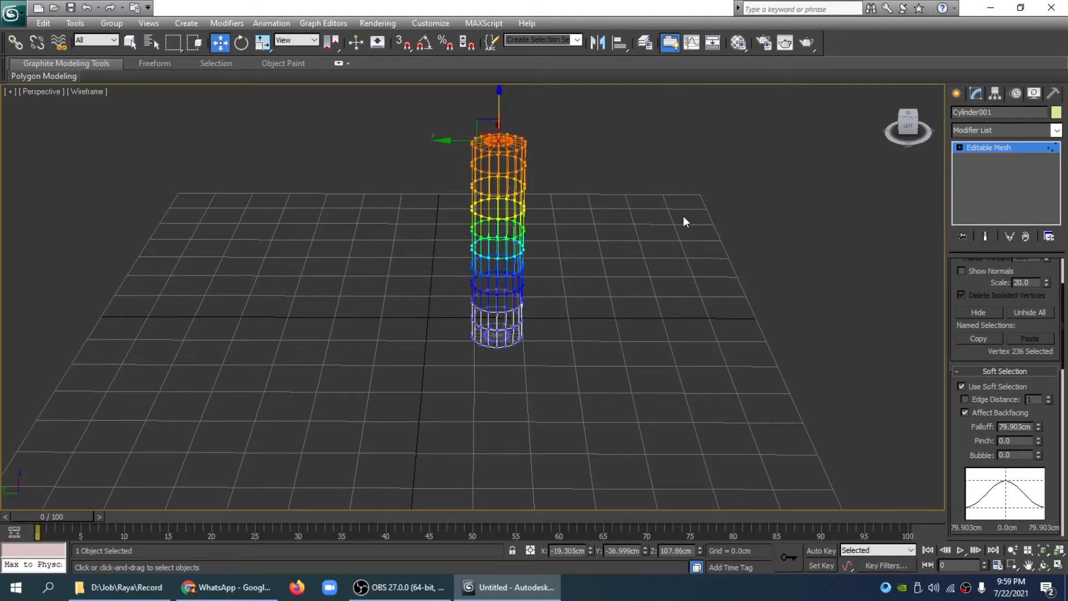
# In the Front view, select the cylinder's fifth vertex ring from the top and set the Soft Selection falloff to about 23 cm
pyautogui.press('f')
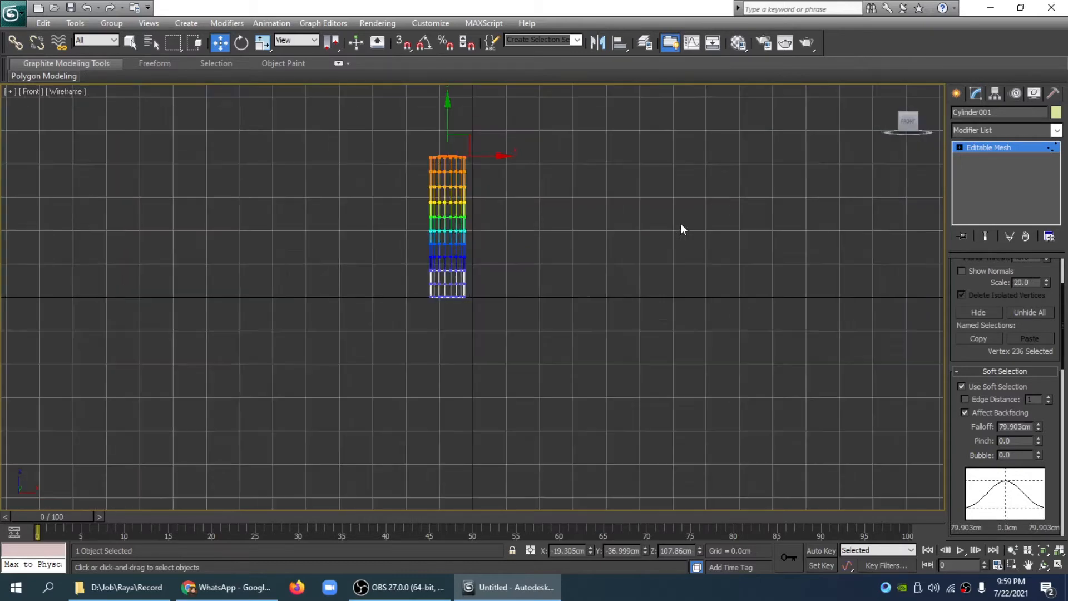
pyautogui.moveTo(622, 240); pyautogui.dragTo(685, 304, button='middle')
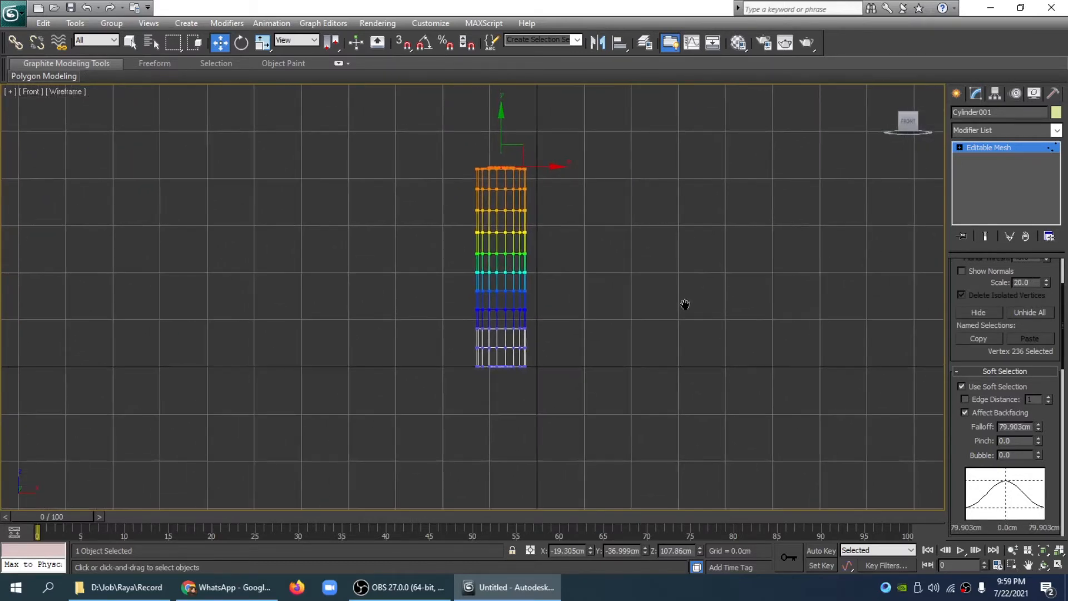
pyautogui.scroll(2, 686, 282)
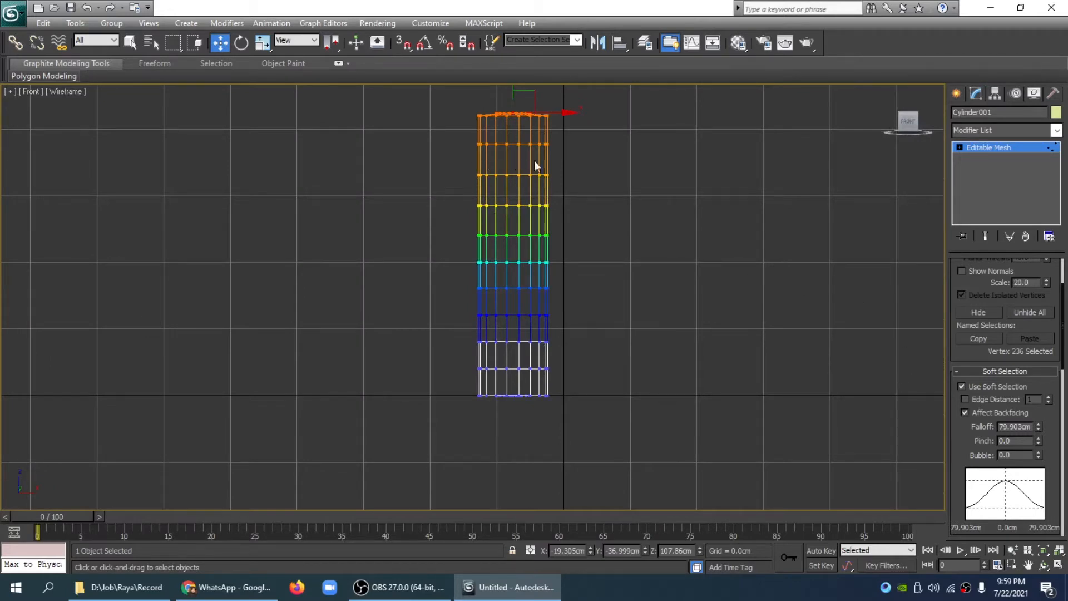
pyautogui.click(374, 185)
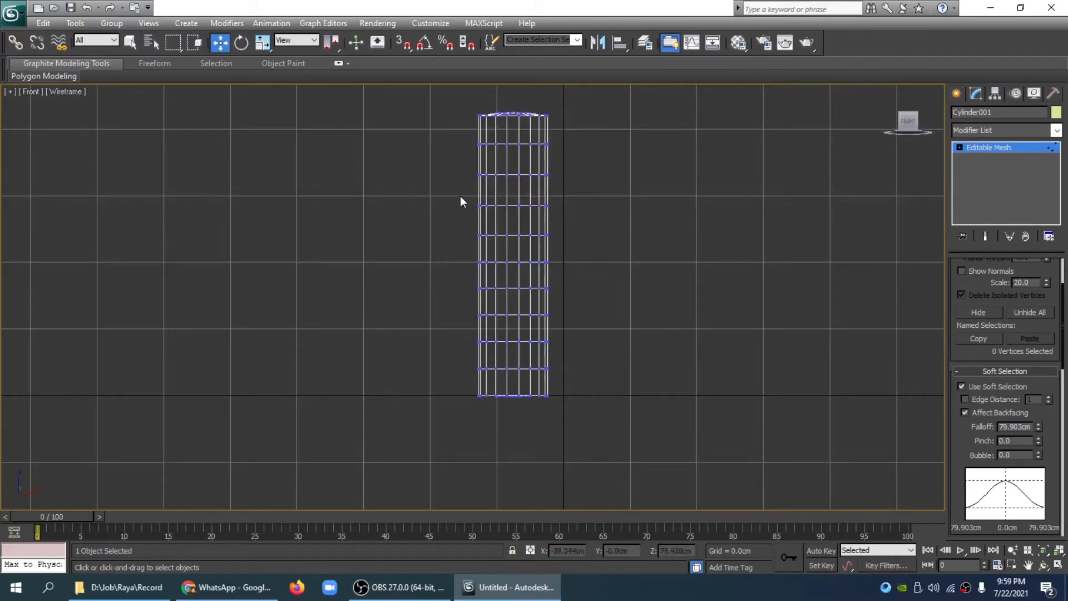
pyautogui.moveTo(459, 196); pyautogui.dragTo(568, 218)
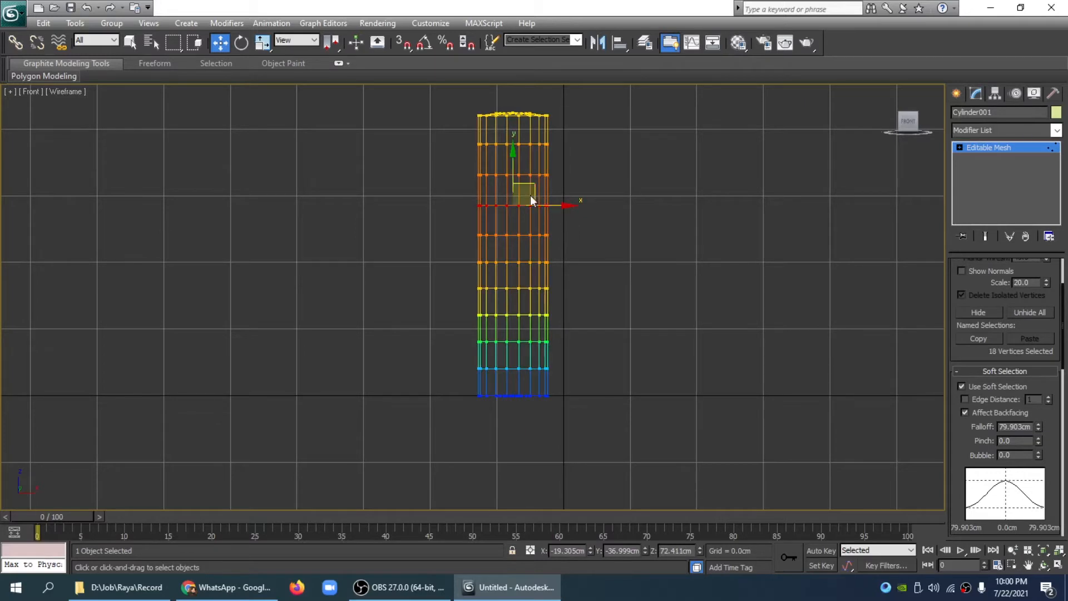
pyautogui.click(498, 238)
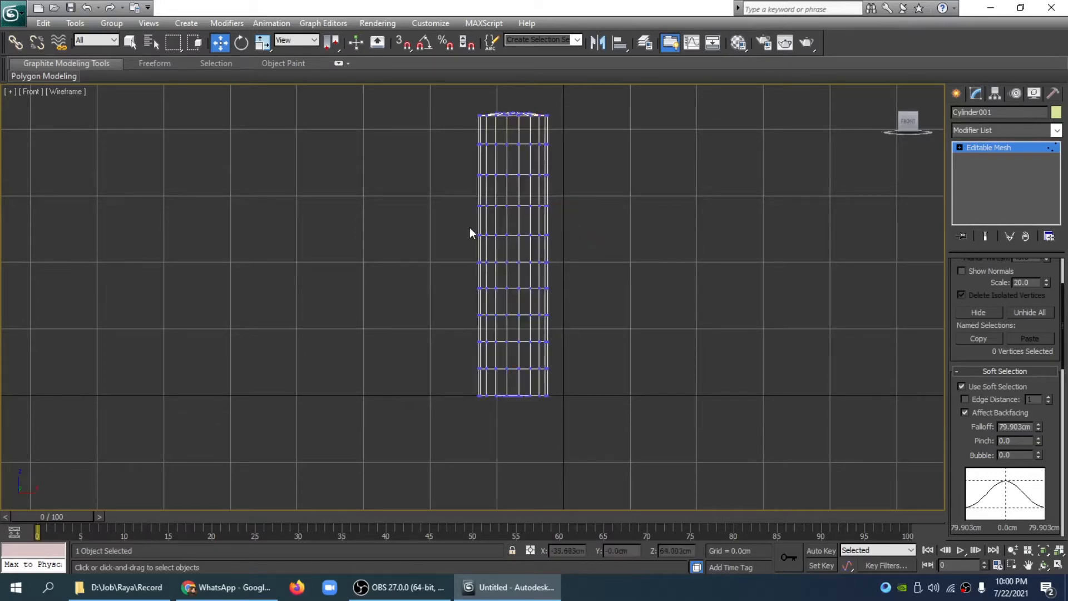
pyautogui.moveTo(469, 227); pyautogui.dragTo(572, 241)
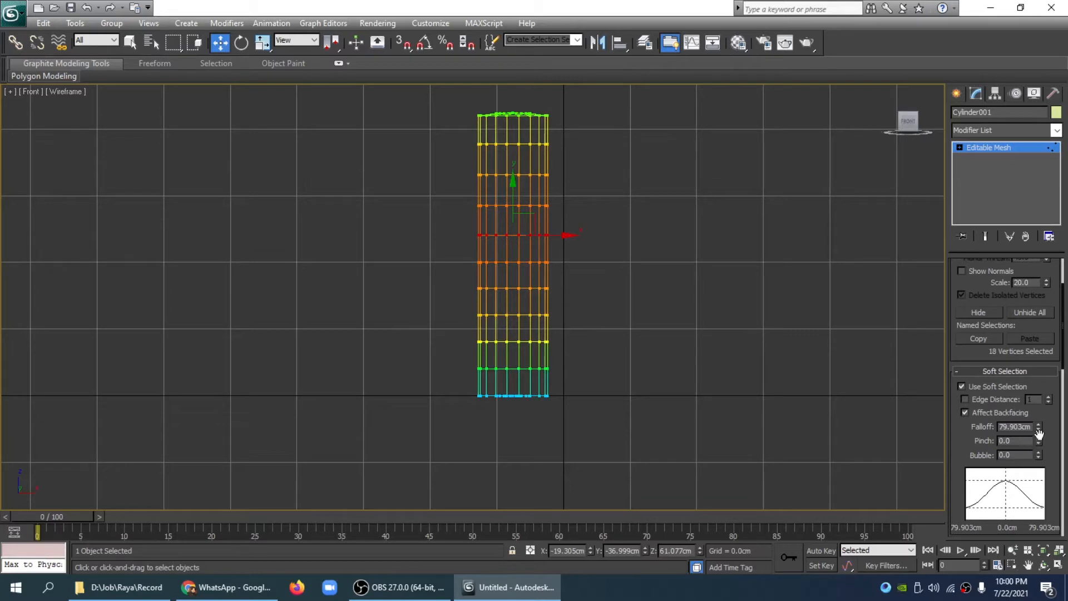
pyautogui.moveTo(1038, 431); pyautogui.dragTo(1038, 457)
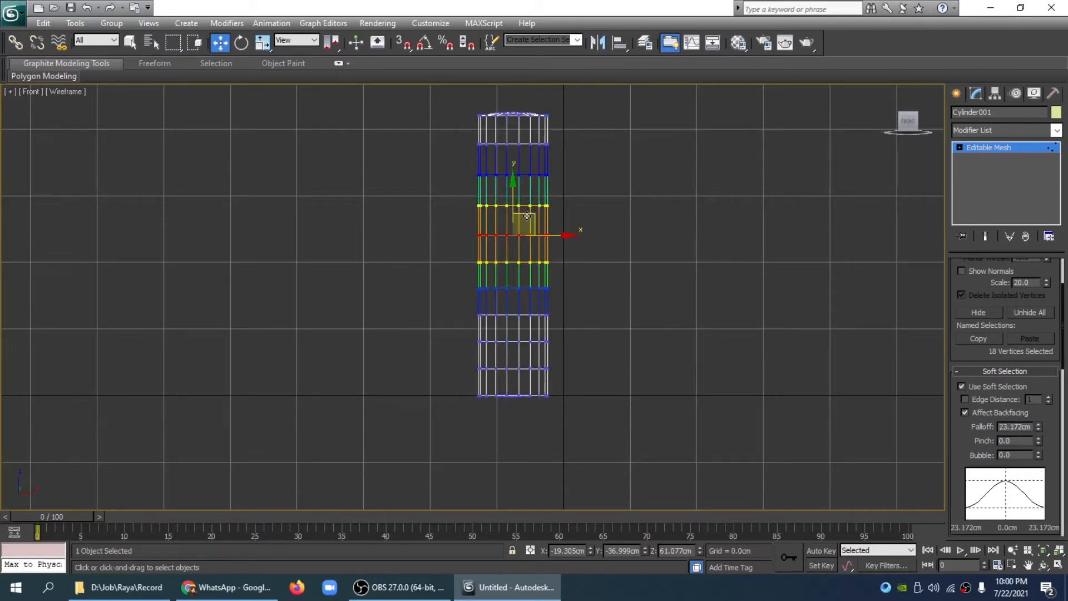
# Uniformly scale the selected vertex ring outward into a bulge, and scale it back inward to form a narrow waist
pyautogui.click(261, 45)
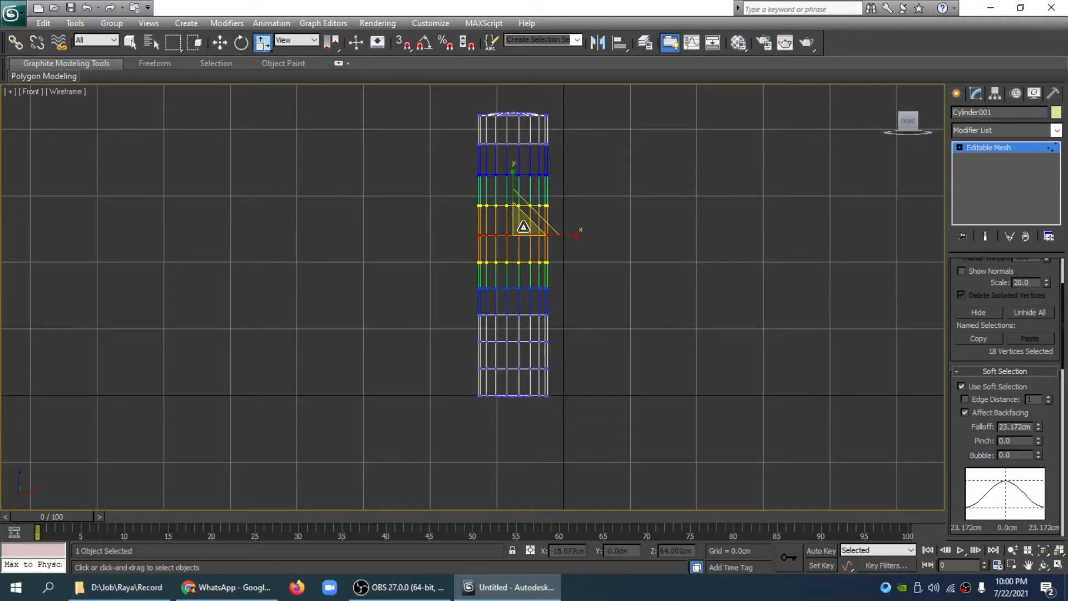
pyautogui.moveTo(523, 226); pyautogui.dragTo(565, 226)
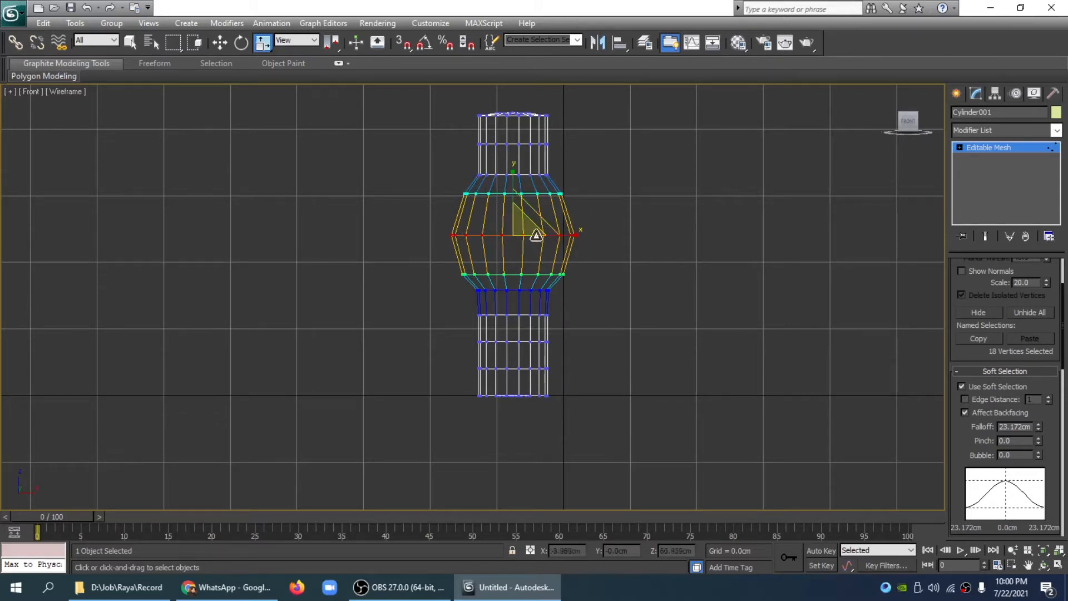
pyautogui.moveTo(524, 226); pyautogui.dragTo(639, 333)
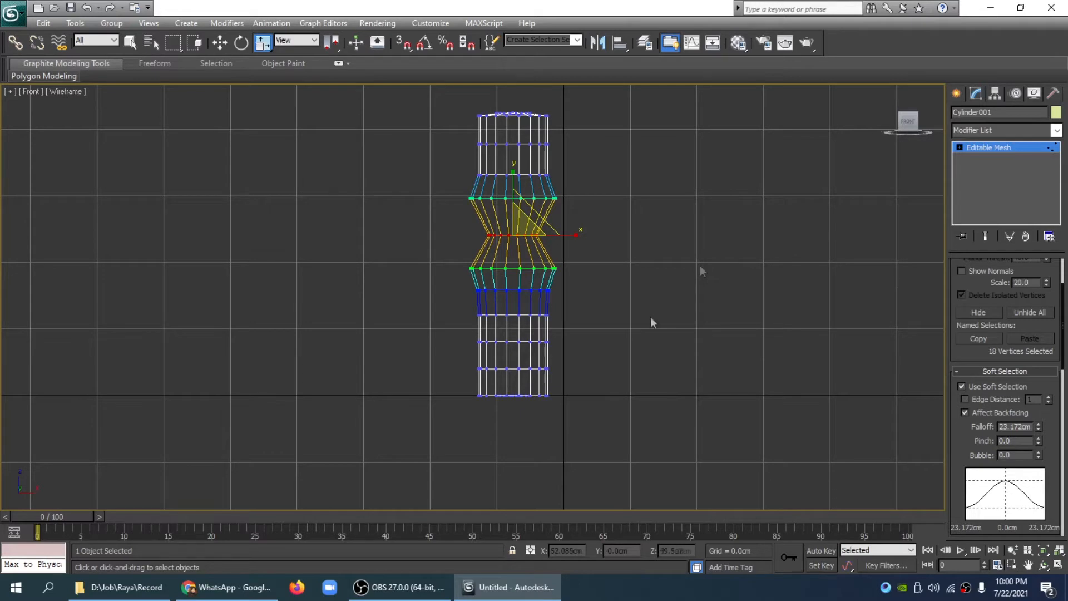
# Exit Vertex sub-object level, delete the cylinder and reset the empty scene to a Perspective view
pyautogui.click(982, 147)
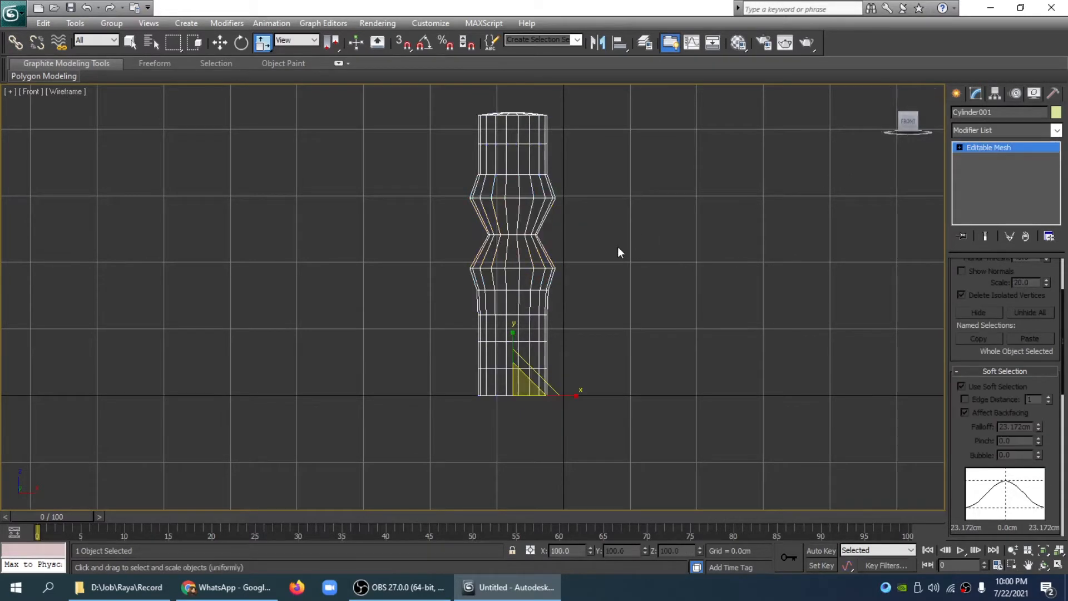
pyautogui.press('Delete')
pyautogui.click(1058, 549)
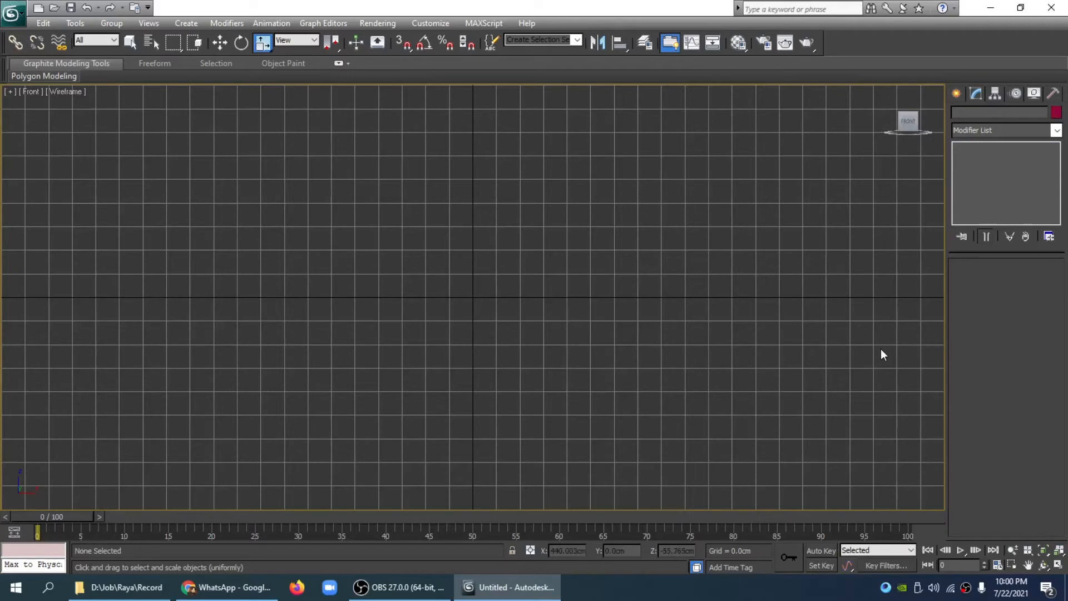
pyautogui.press('p')
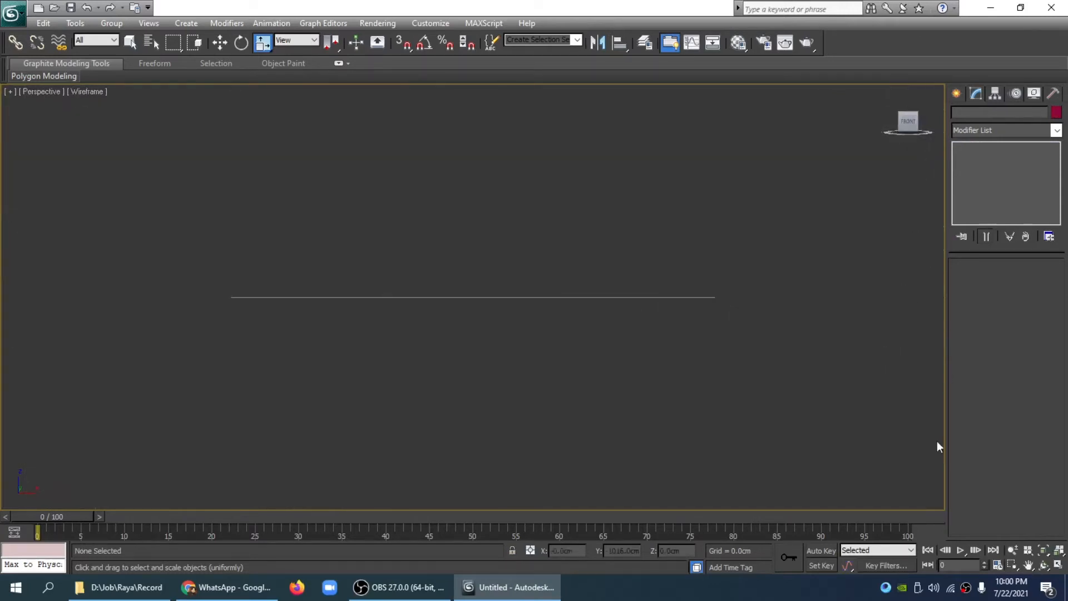
pyautogui.click(1058, 550)
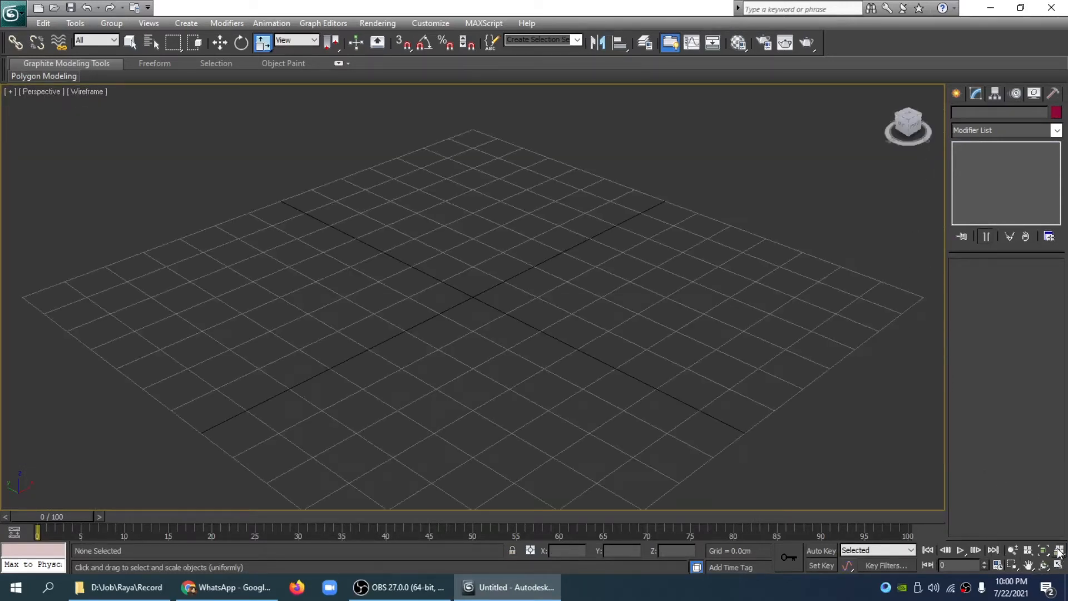
# Create a sphere at the grid centre with a radius of about 43.5 cm and 60 segments
pyautogui.click(956, 93)
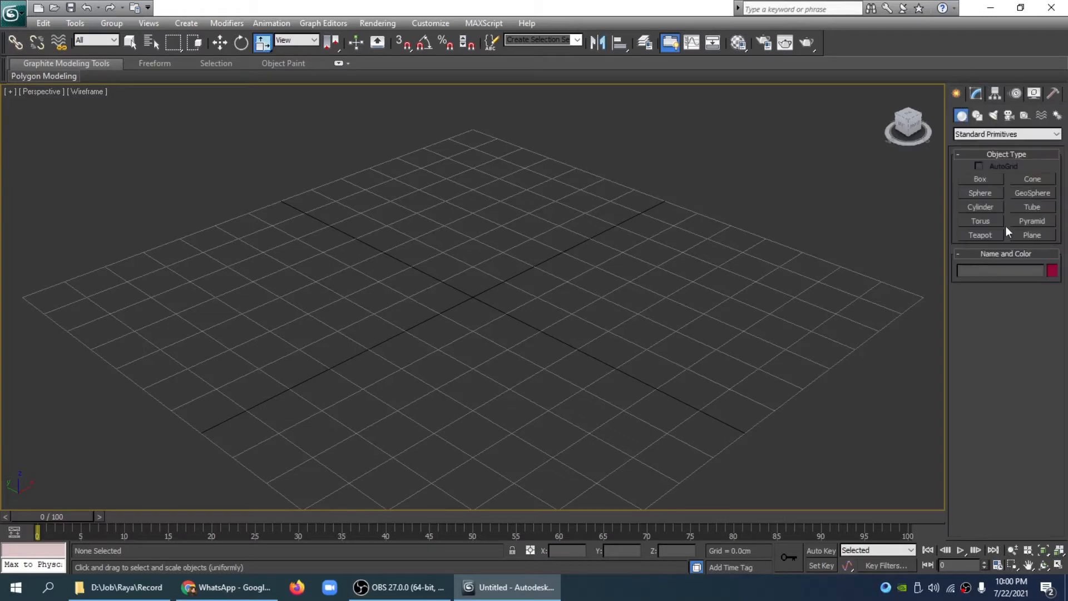
pyautogui.click(981, 193)
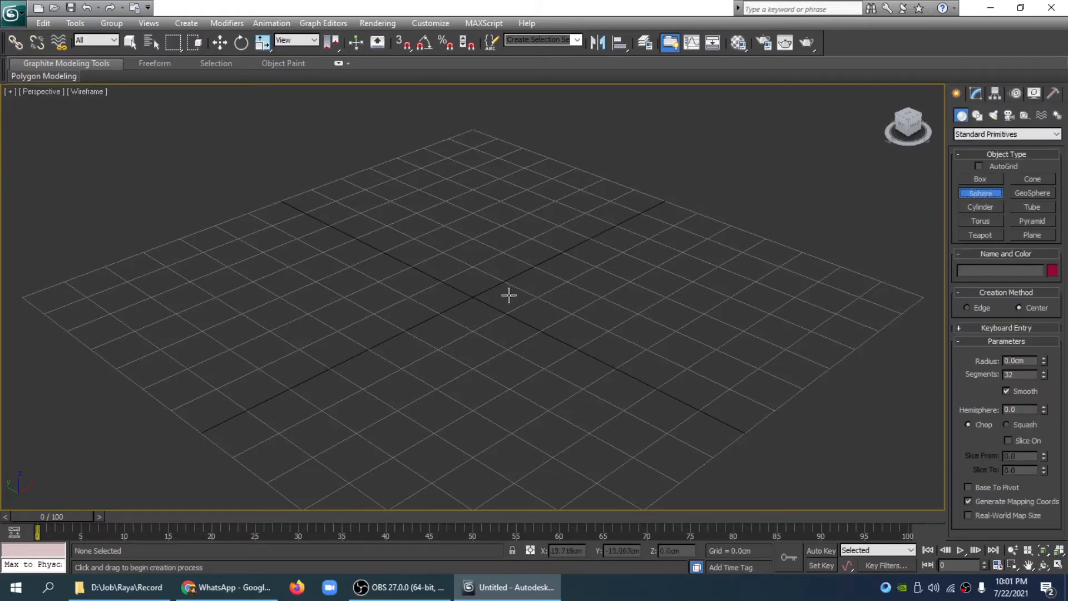
pyautogui.moveTo(472, 297); pyautogui.dragTo(522, 330)
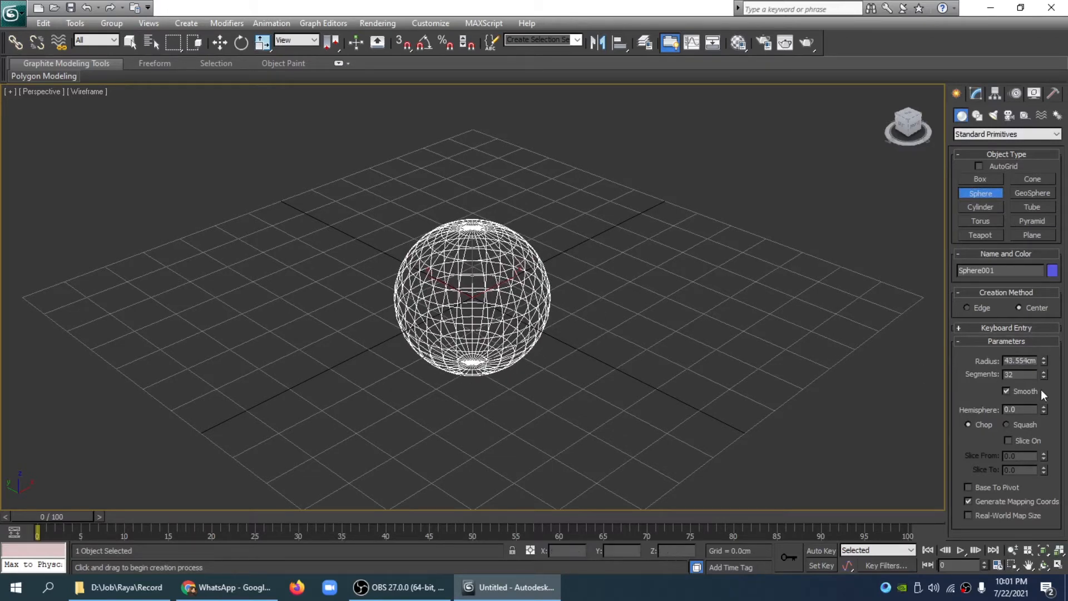
pyautogui.doubleClick(1022, 374)
pyautogui.write('60')
pyautogui.press('Return')
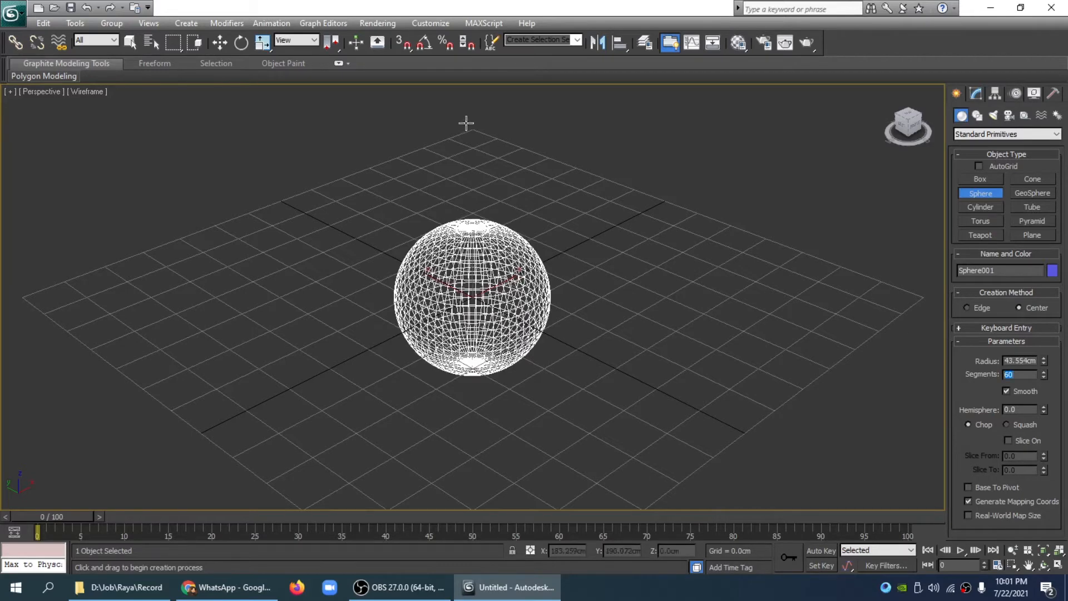
# Convert the sphere to an Editable Mesh and enter its Vertex sub-object level
pyautogui.click(219, 42)
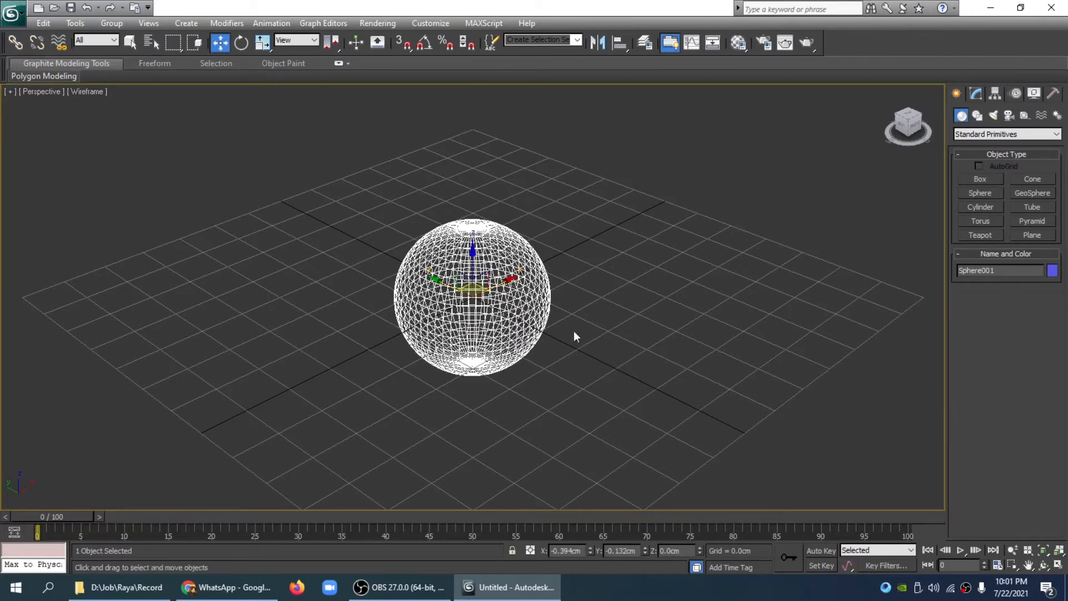
pyautogui.rightClick(485, 293)
pyautogui.moveTo(559, 410)
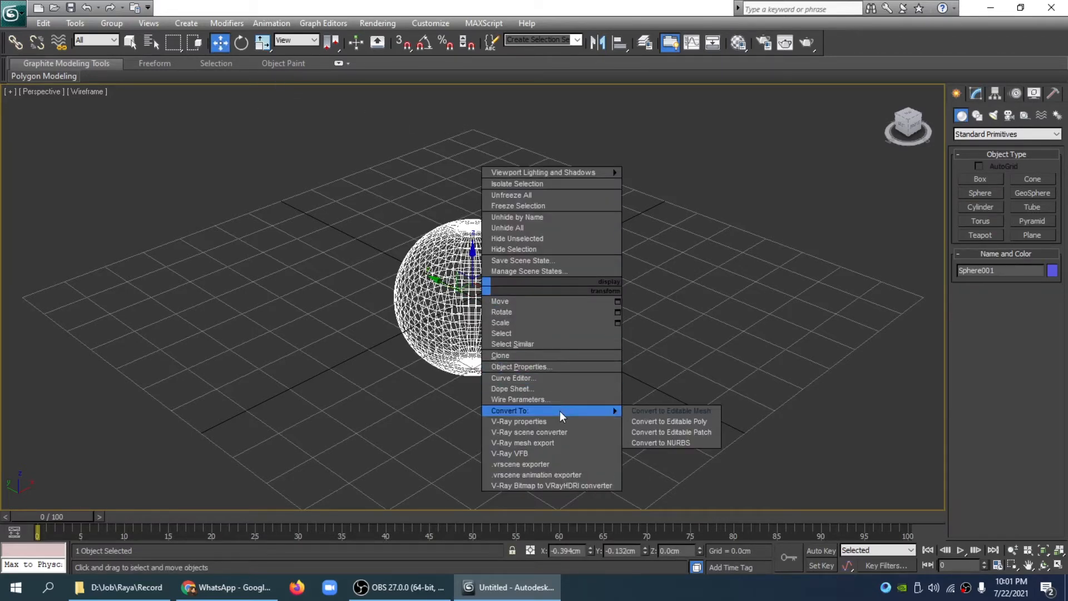
pyautogui.click(688, 411)
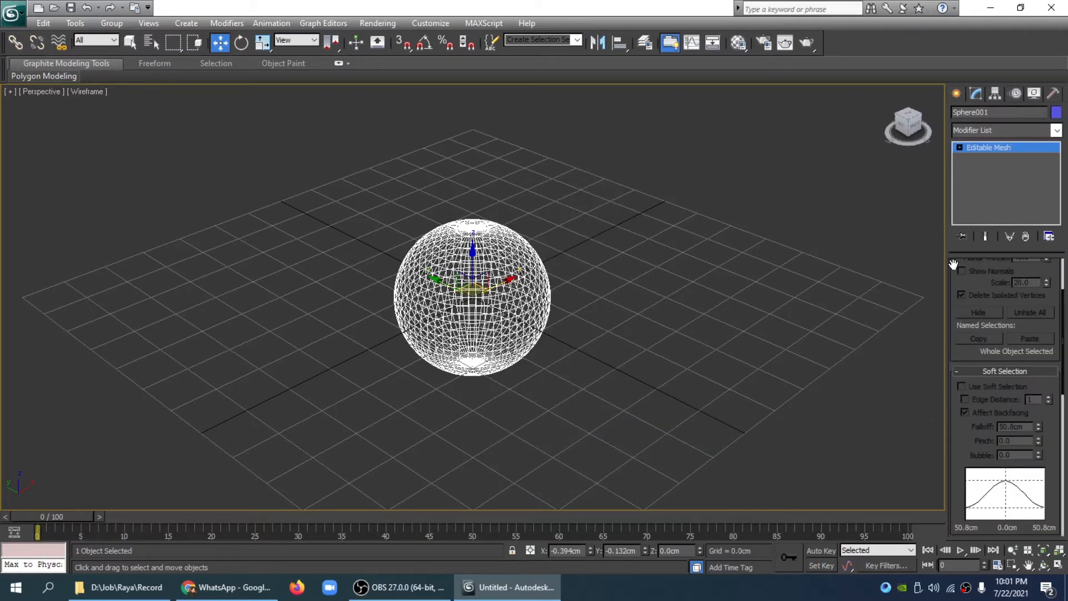
pyautogui.scroll(3, 984, 301)
pyautogui.click(974, 285)
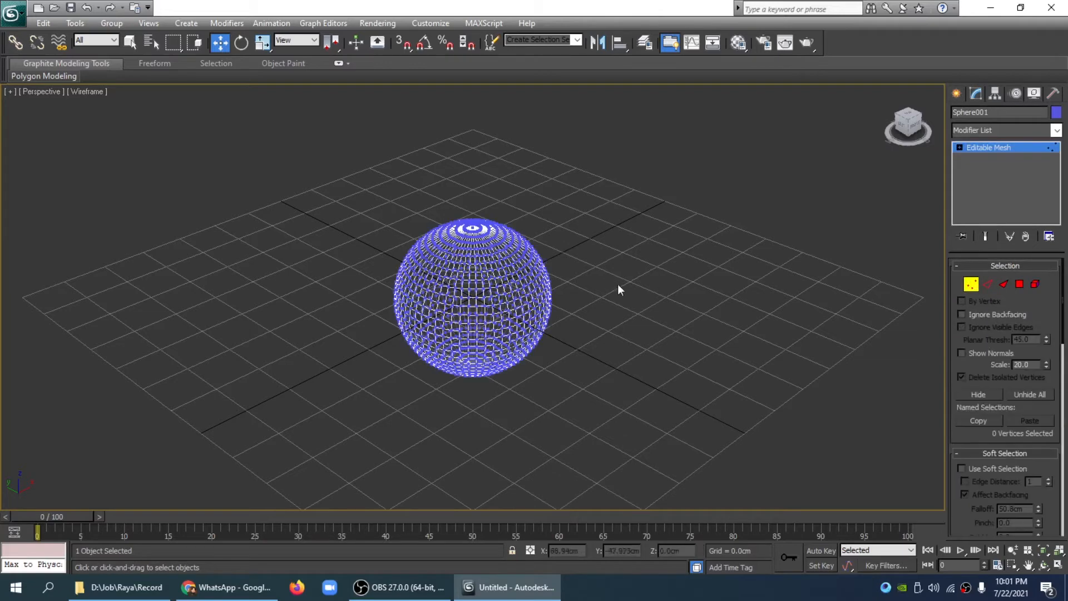
# Sink the sphere's top pole vertex to about Z 31 cm using Soft Selection with a falloff of about 27.4 cm
pyautogui.click(473, 228)
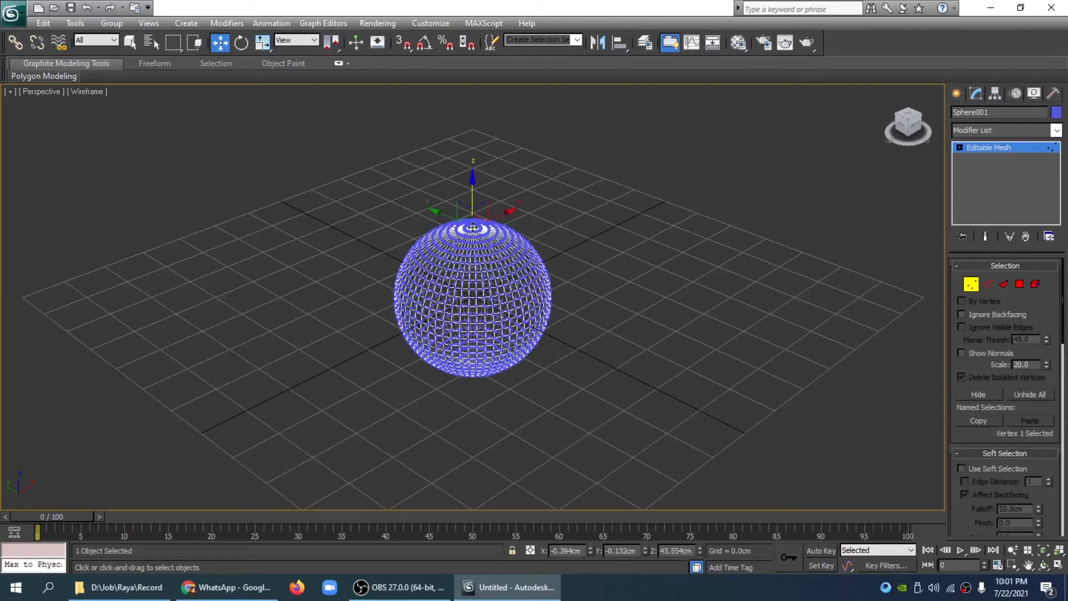
pyautogui.click(963, 469)
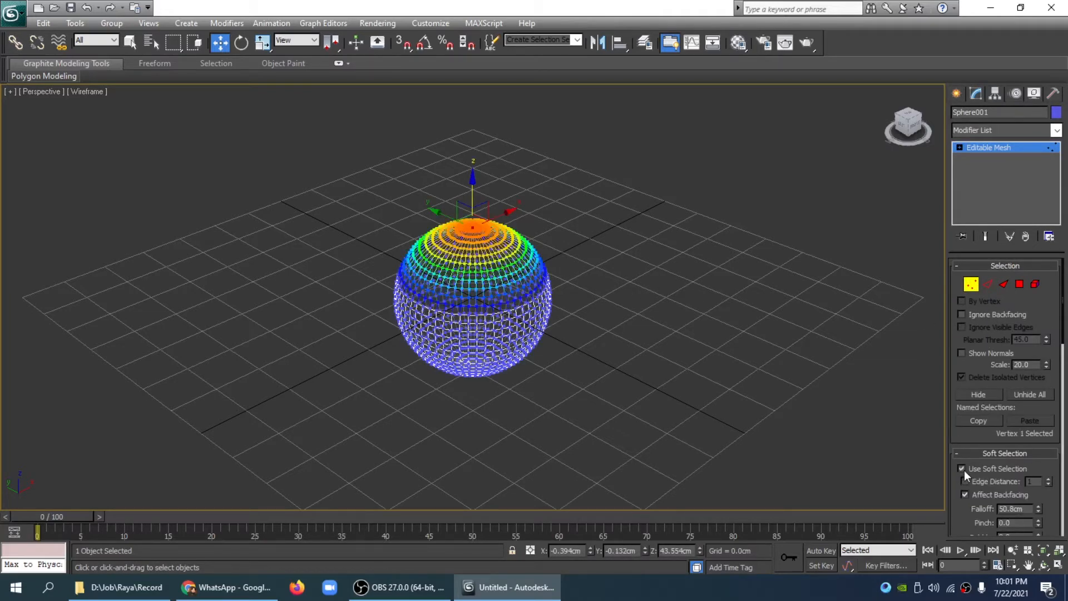
pyautogui.scroll(-2, 958, 506)
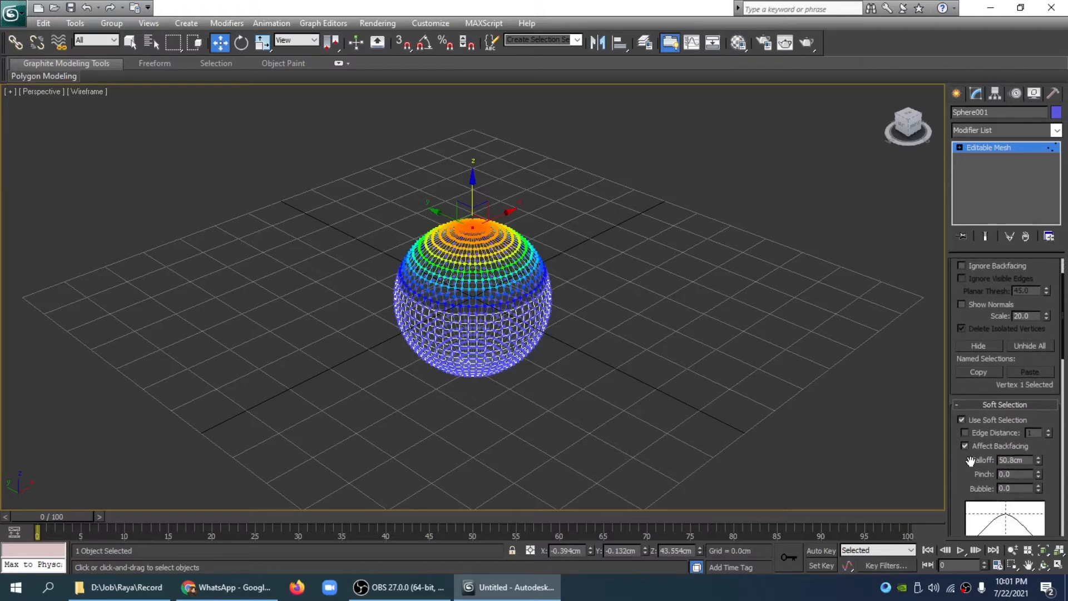
pyautogui.moveTo(1038, 460); pyautogui.dragTo(1038, 493)
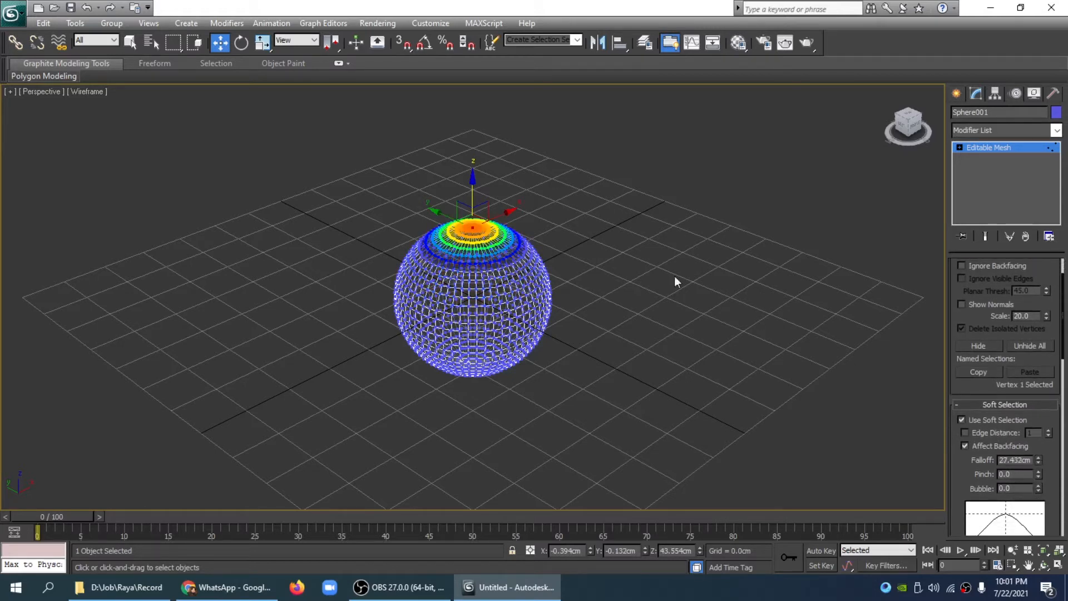
pyautogui.moveTo(474, 181); pyautogui.dragTo(473, 222)
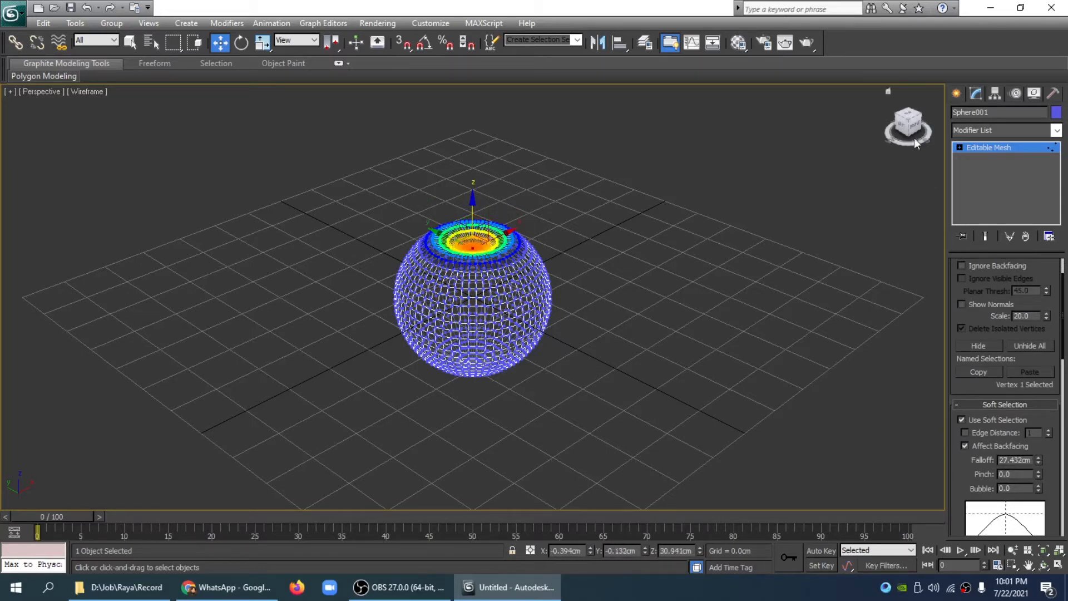
# Select the sphere's bottom pole vertex and raise it to about Z -30.5 cm to indent the underside
pyautogui.moveTo(914, 132); pyautogui.dragTo(913, 82)
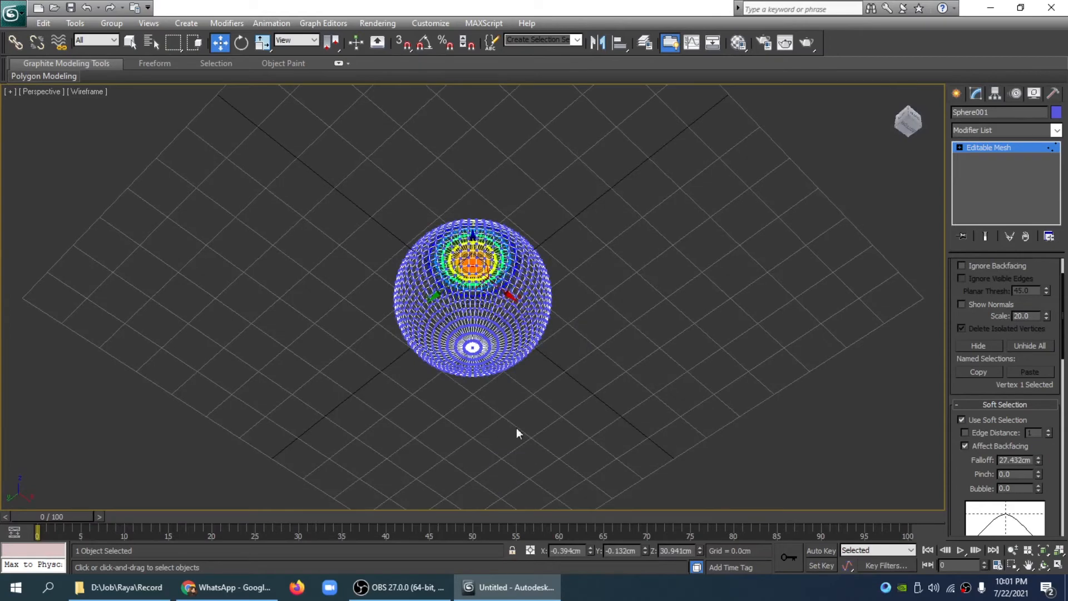
pyautogui.click(472, 347)
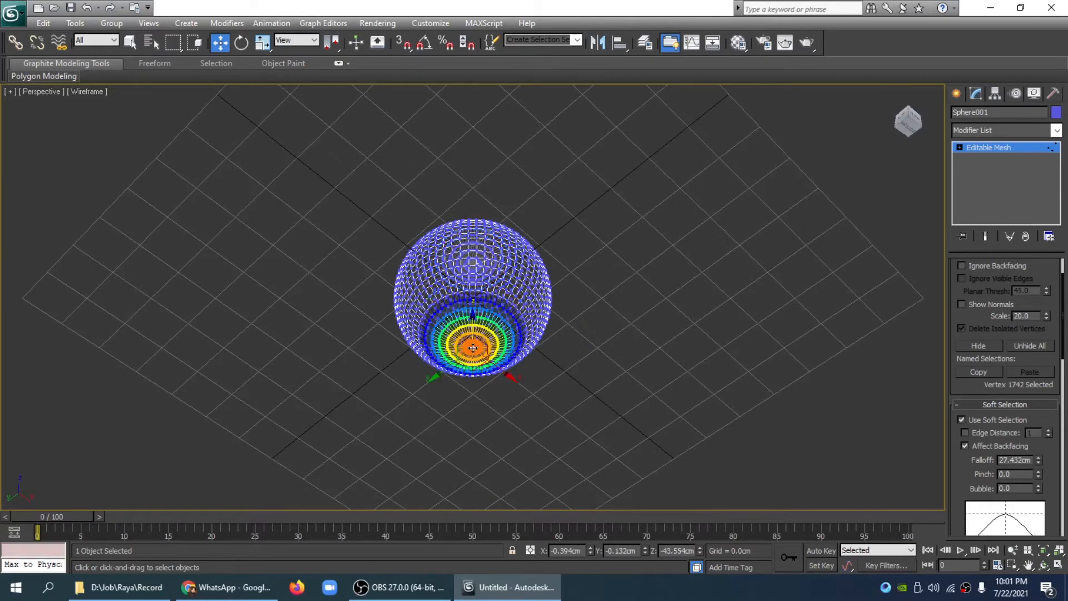
pyautogui.moveTo(910, 122); pyautogui.dragTo(911, 164)
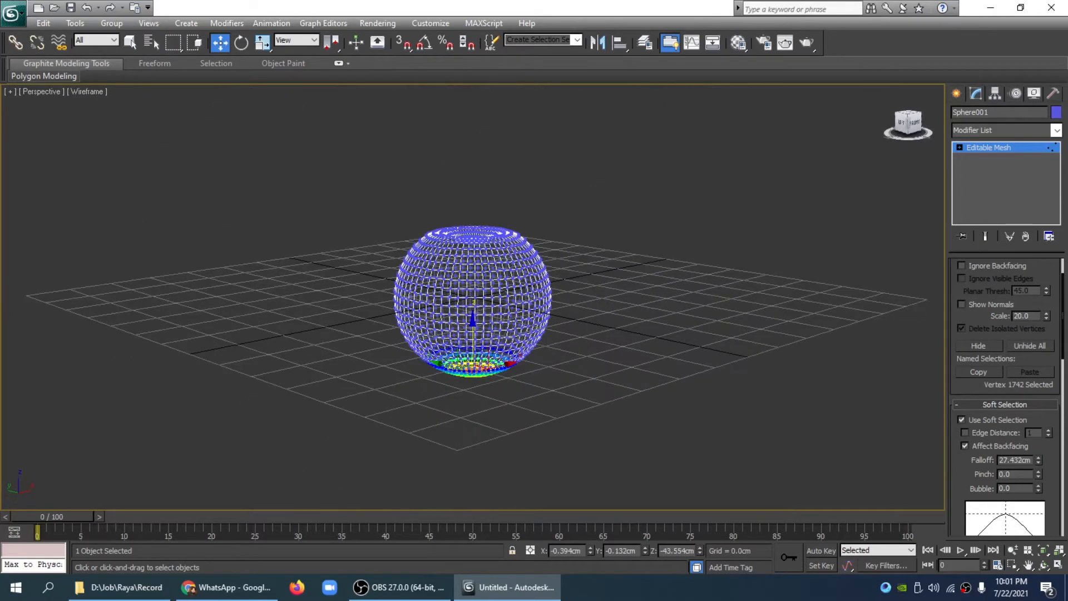
pyautogui.moveTo(473, 320); pyautogui.dragTo(473, 299)
pyautogui.moveTo(912, 127); pyautogui.dragTo(912, 162)
pyautogui.moveTo(912, 97); pyautogui.dragTo(913, 133)
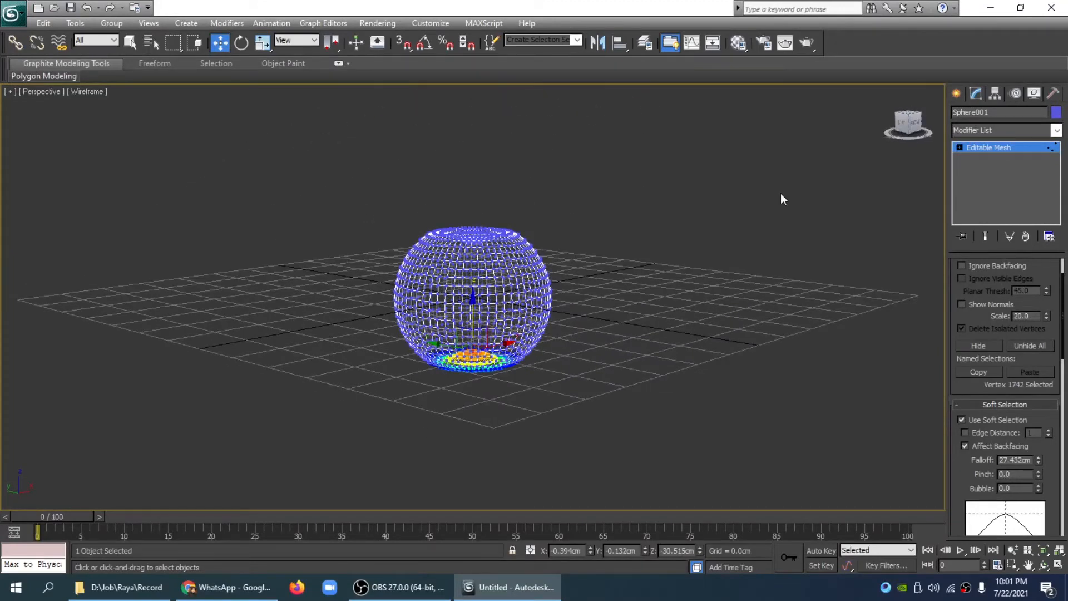
# In the top view, scale the sphere's central vertical and horizontal vertex bands inward with a Soft Selection falloff of about 16.2 cm
pyautogui.press('t')
pyautogui.press('z')
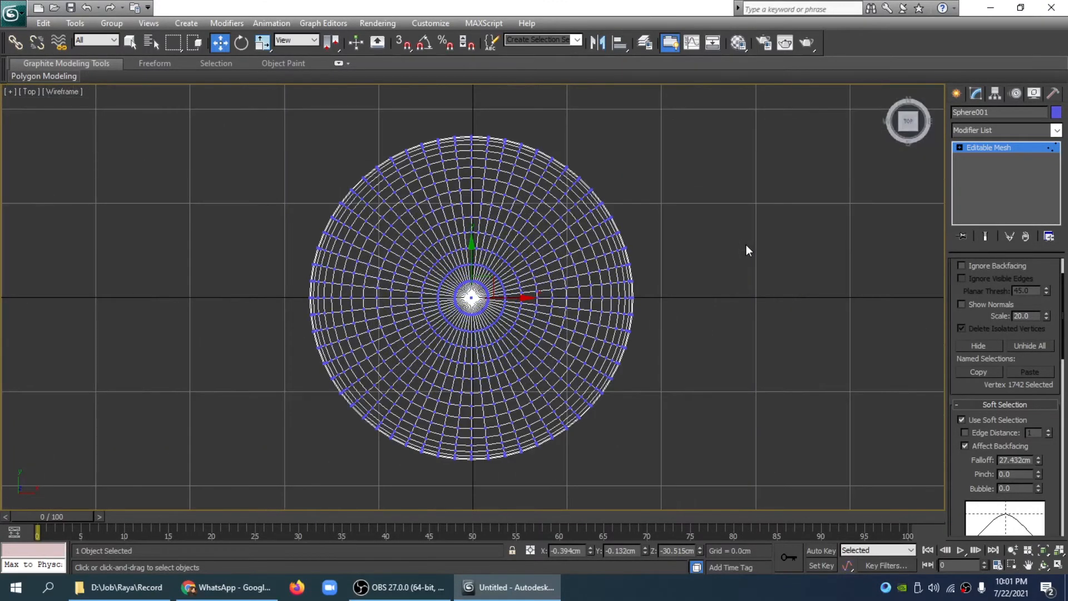
pyautogui.moveTo(482, 453); pyautogui.dragTo(476, 479)
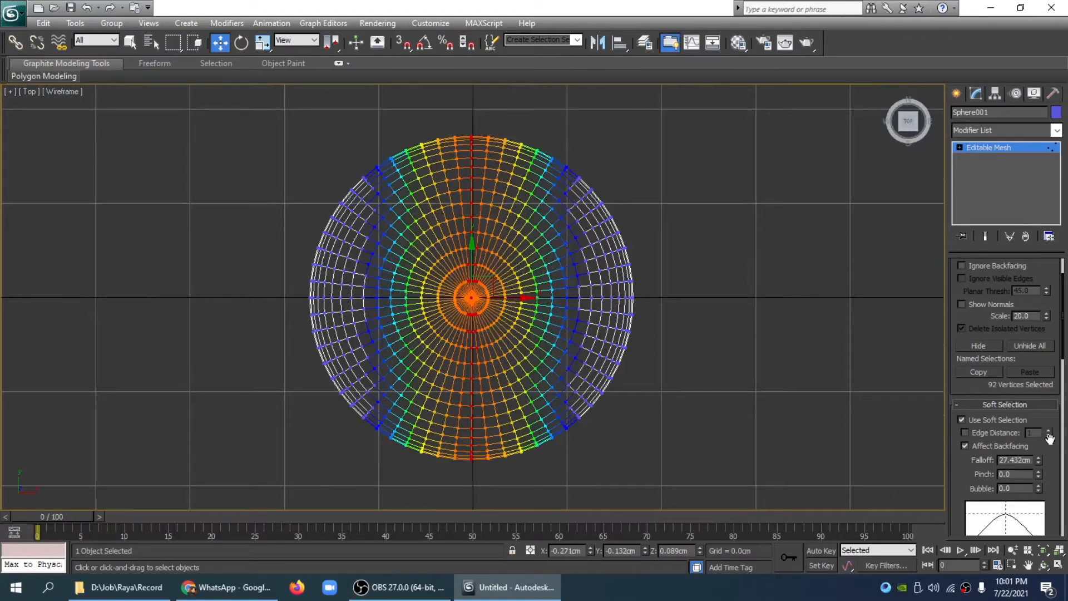
pyautogui.moveTo(1038, 463); pyautogui.dragTo(1038, 484)
pyautogui.click(262, 42)
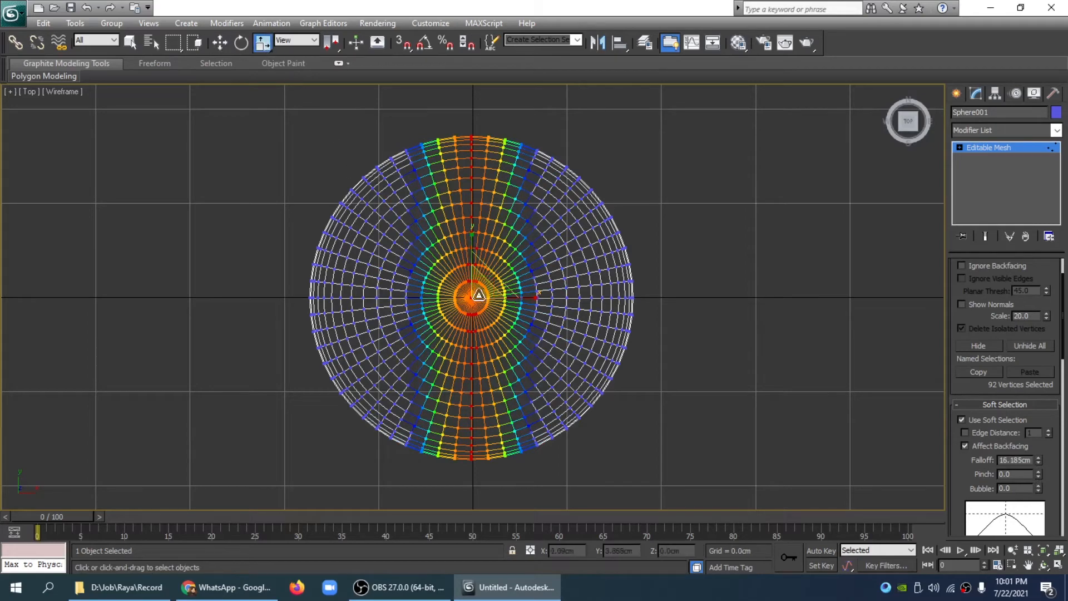
pyautogui.moveTo(481, 293); pyautogui.dragTo(482, 298)
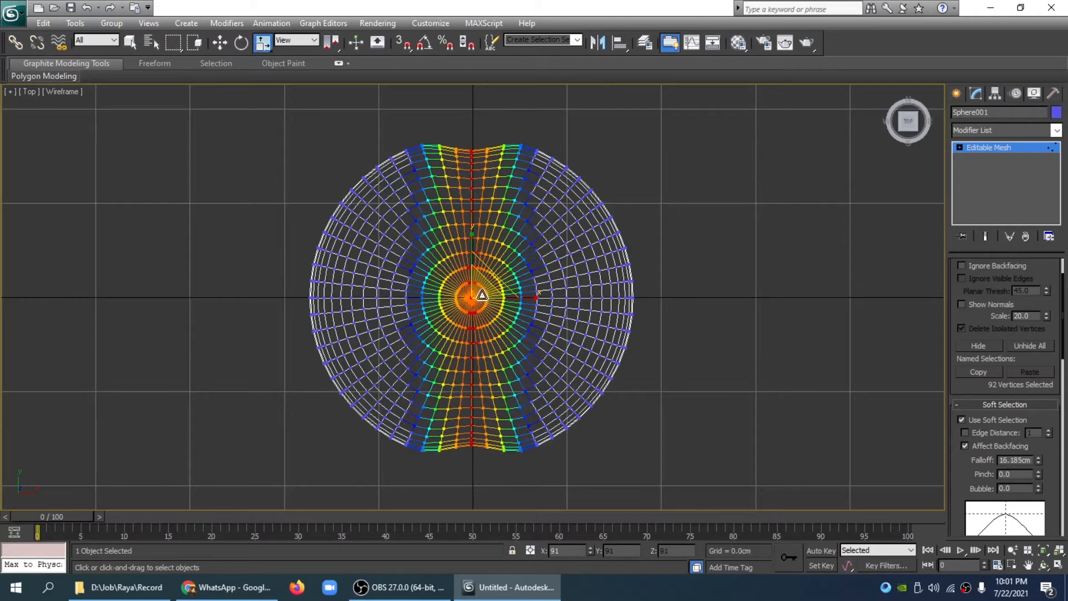
pyautogui.moveTo(296, 289); pyautogui.dragTo(642, 307)
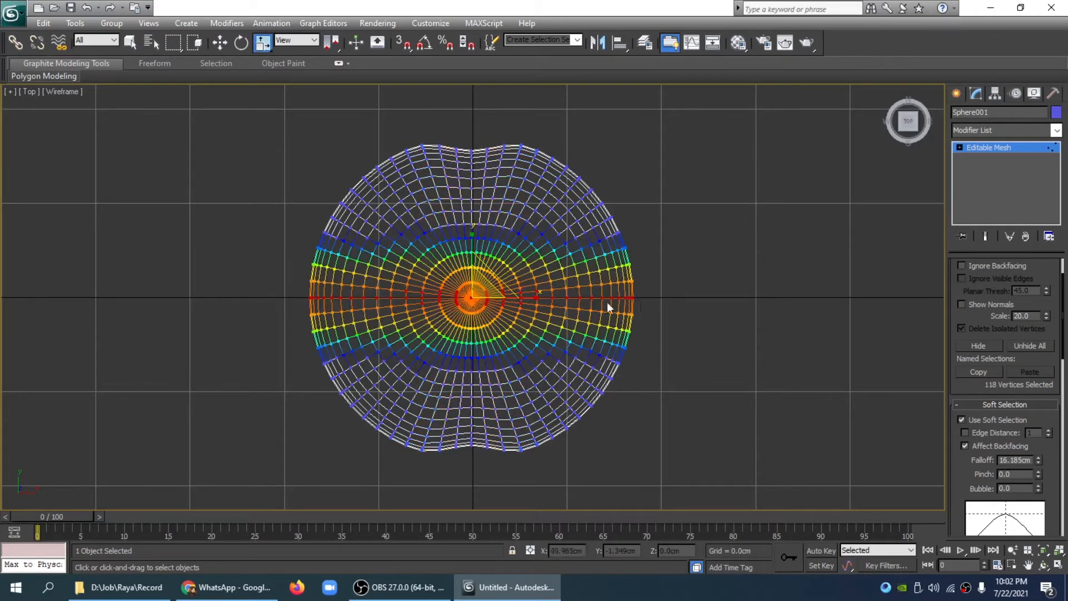
pyautogui.moveTo(480, 293); pyautogui.dragTo(485, 305)
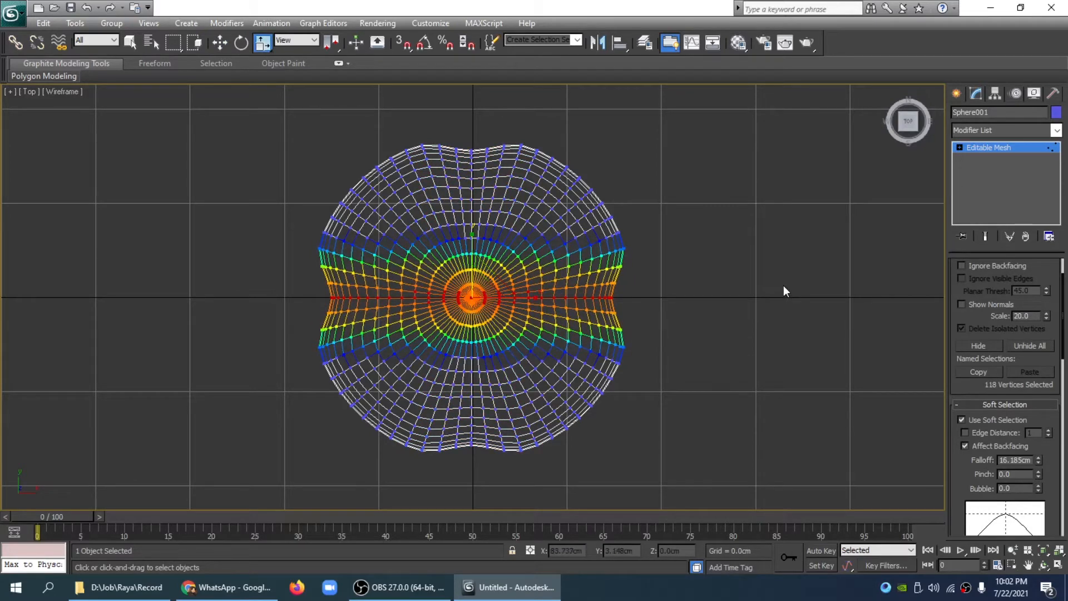
# In the front view, select the lower half of the sphere's vertices and move them down to about Z -28.3 cm
pyautogui.press('f')
pyautogui.scroll(-2, 734, 287)
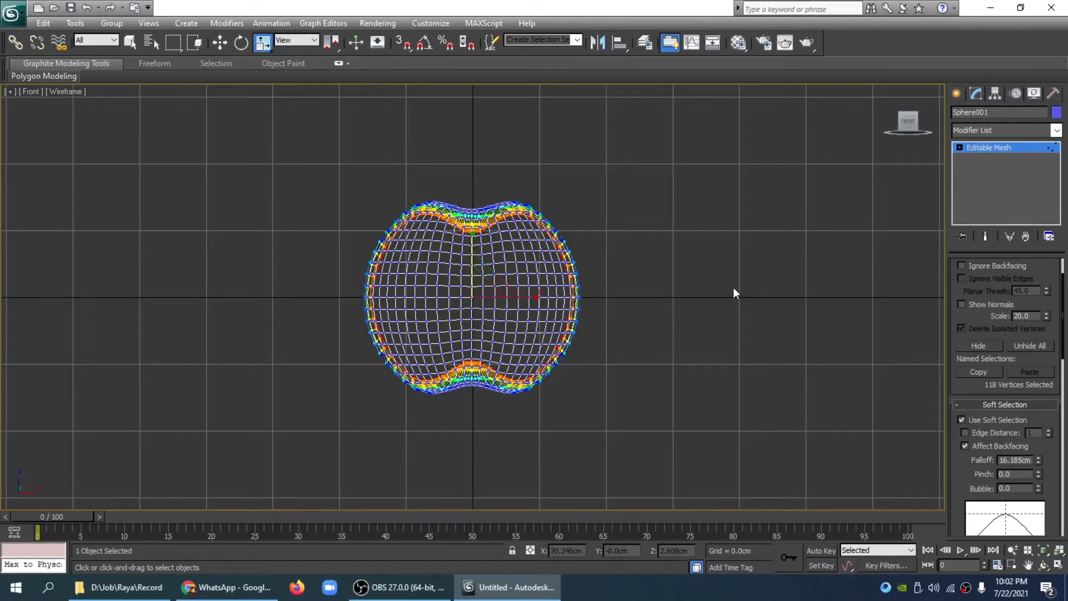
pyautogui.scroll(-2, 734, 288)
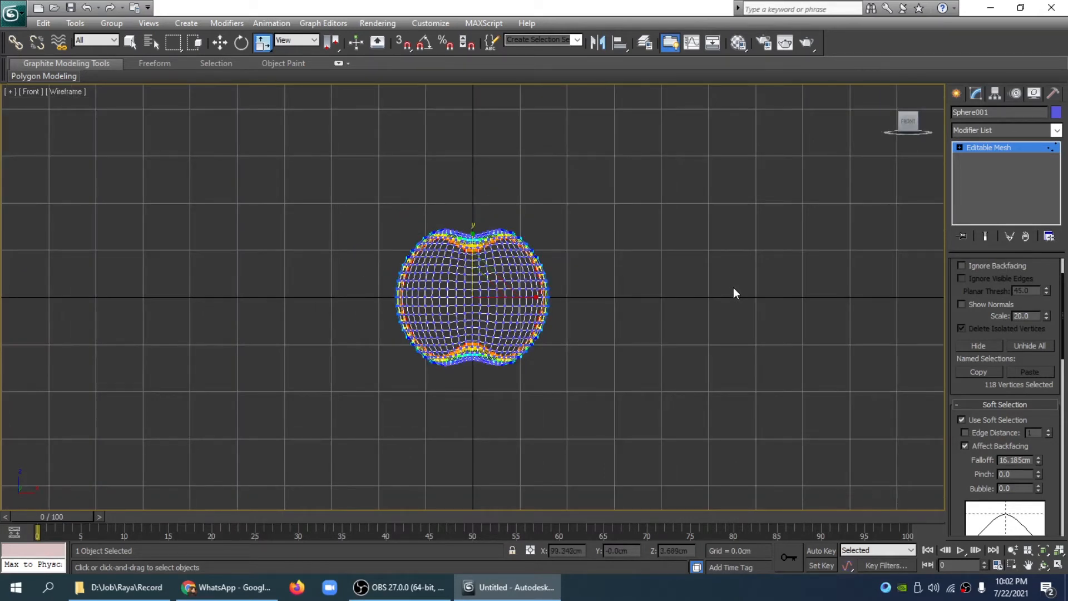
pyautogui.moveTo(587, 377); pyautogui.dragTo(384, 297)
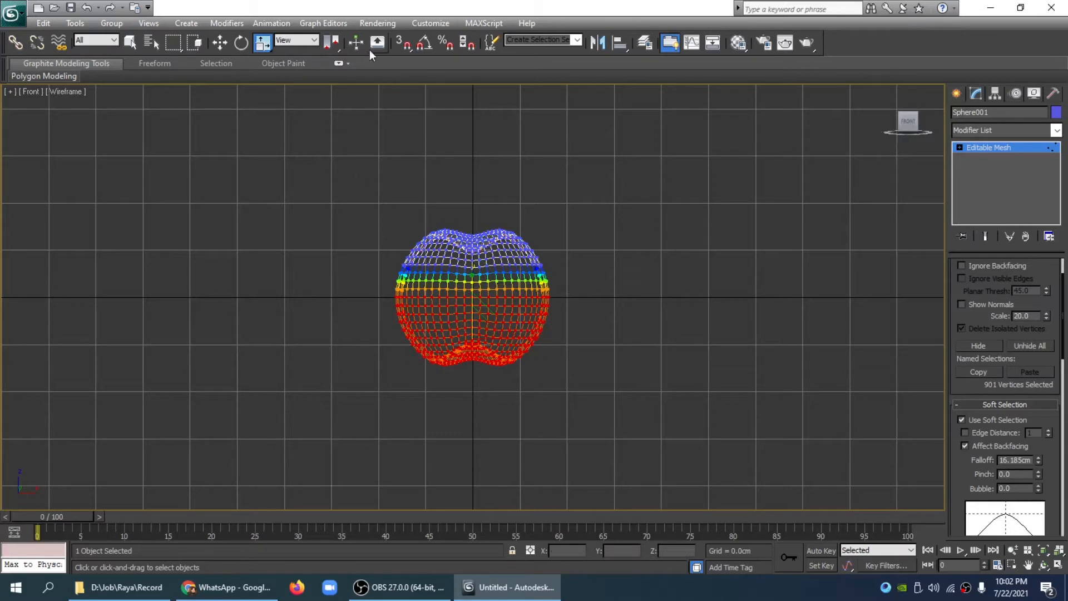
pyautogui.moveTo(477, 320)
pyautogui.mouseDown()
pyautogui.moveTo(481, 338)
pyautogui.moveTo(475, 323)
pyautogui.mouseUp()
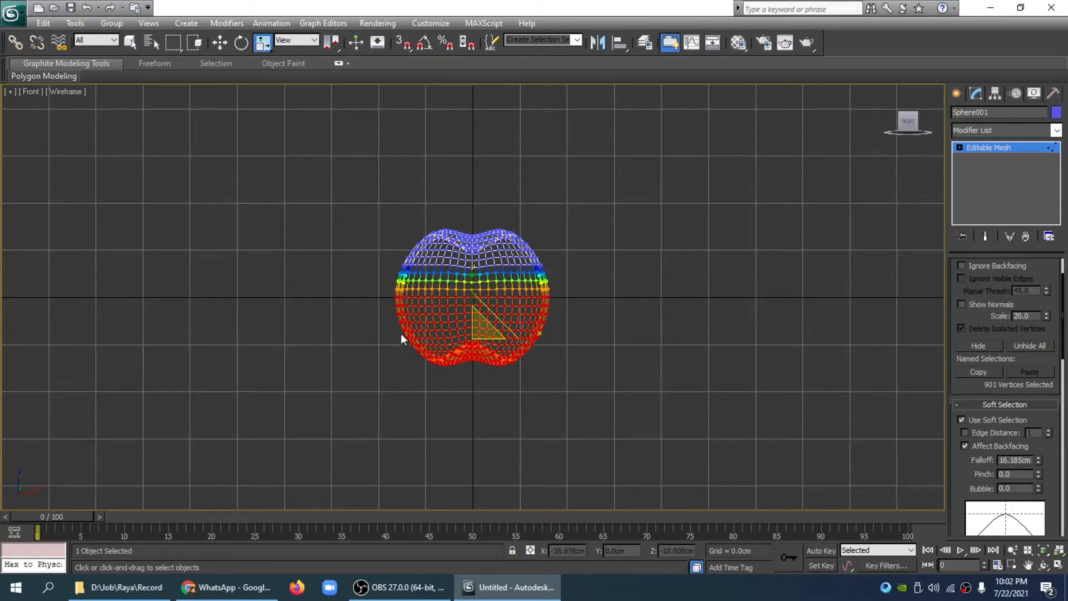
pyautogui.click(219, 48)
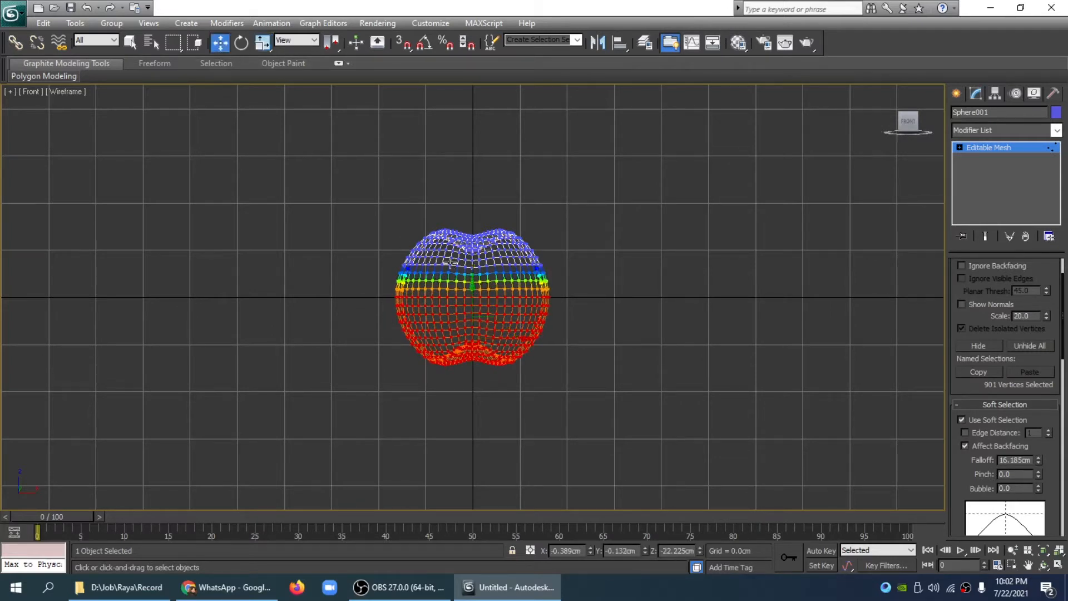
pyautogui.moveTo(471, 285); pyautogui.dragTo(471, 303)
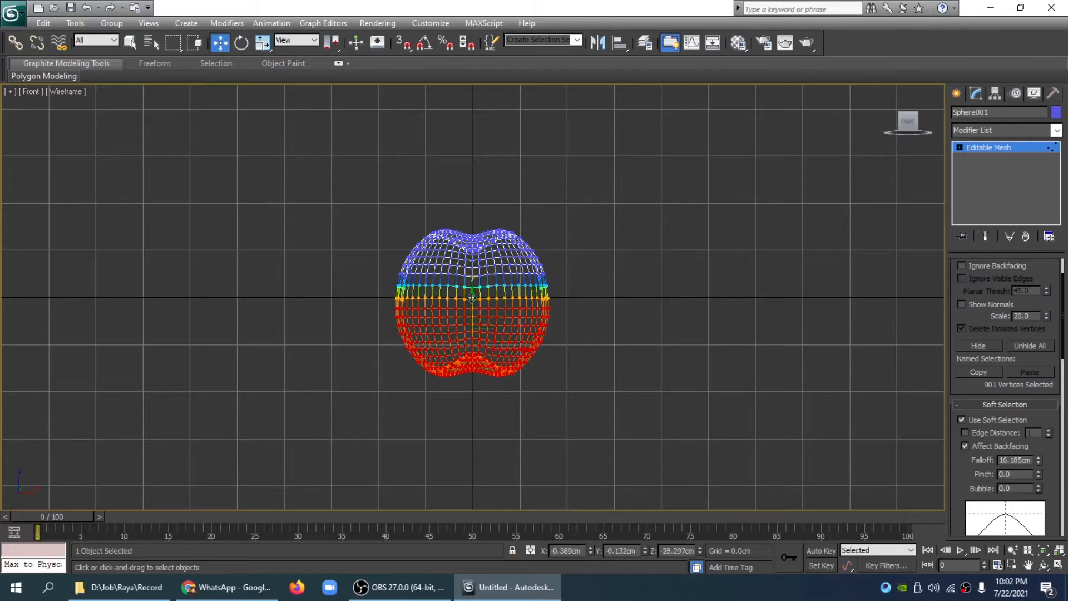
# Reselect the lower vertices and scale them uniformly to about 89% to taper the apple's base
pyautogui.moveTo(571, 416); pyautogui.dragTo(568, 410)
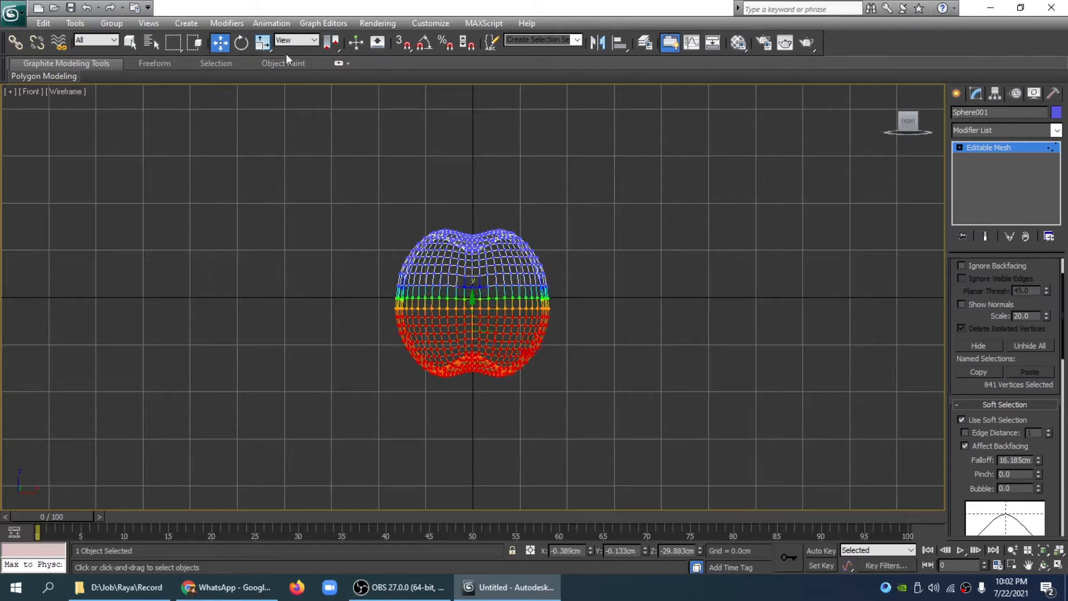
pyautogui.click(262, 42)
pyautogui.moveTo(476, 334); pyautogui.dragTo(489, 341)
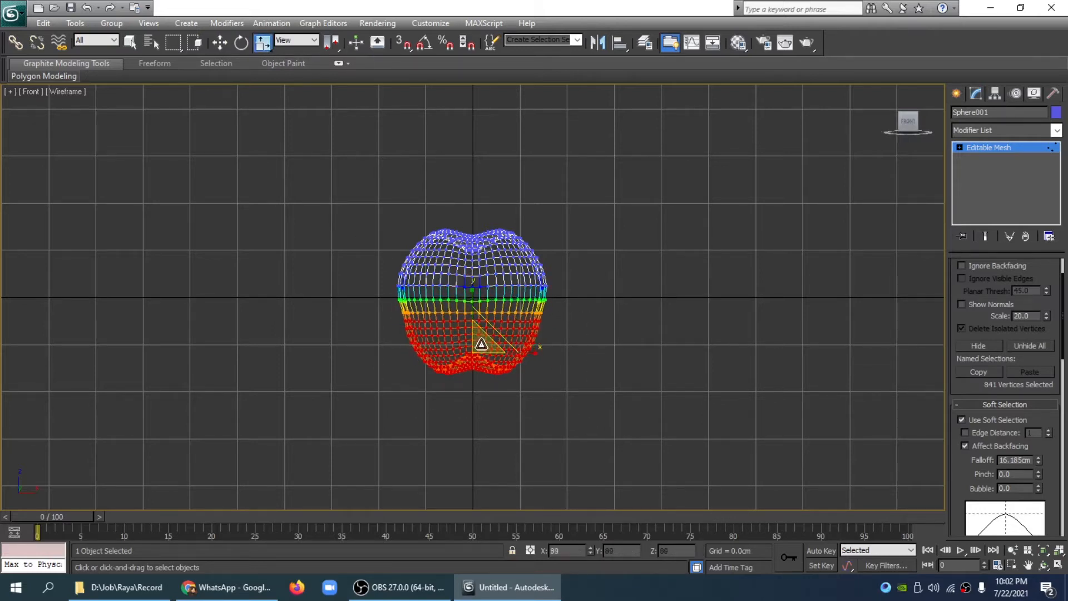
# Leave the Vertex sub-object level and raise the whole apple to about Z 38.5 cm
pyautogui.click(987, 148)
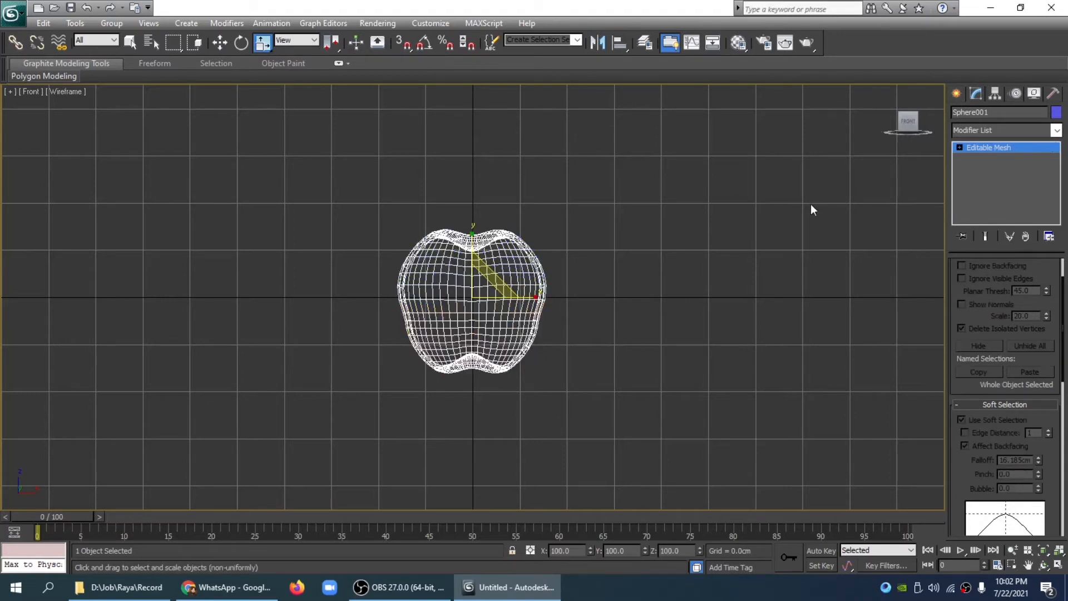
pyautogui.click(807, 208)
pyautogui.click(520, 313)
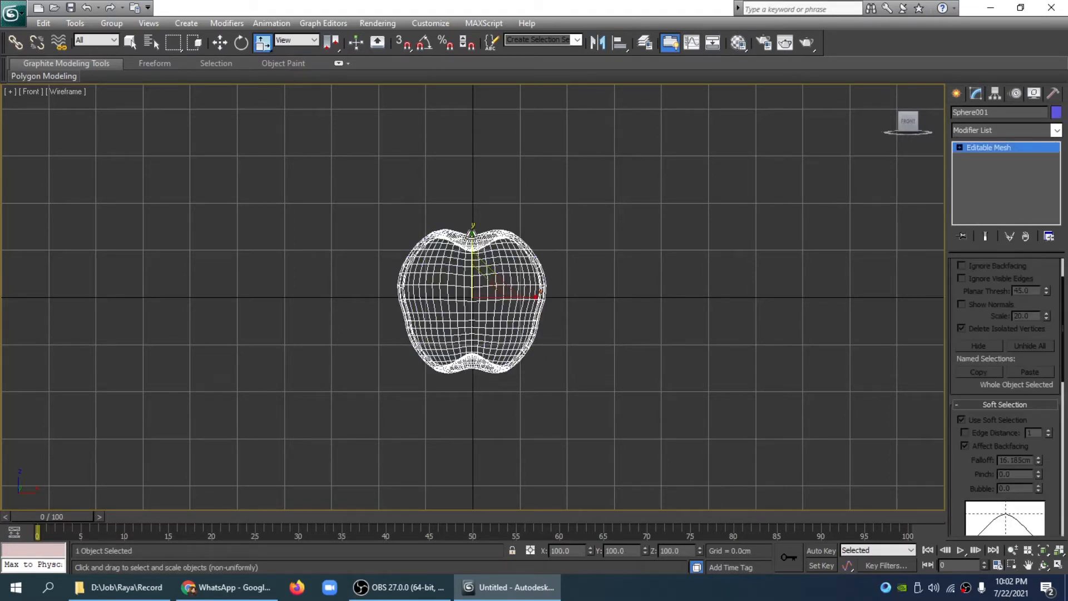
pyautogui.click(220, 42)
pyautogui.moveTo(473, 242); pyautogui.dragTo(475, 172)
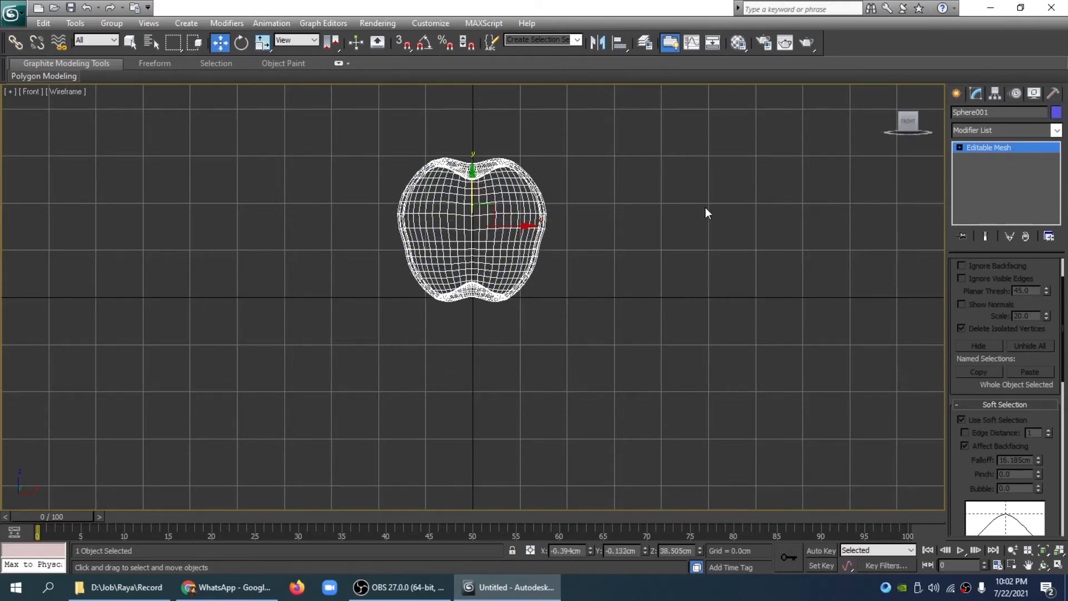
# Show the apple in a raised perspective view with Realistic shading
pyautogui.press('p')
pyautogui.moveTo(910, 122); pyautogui.dragTo(829, 210)
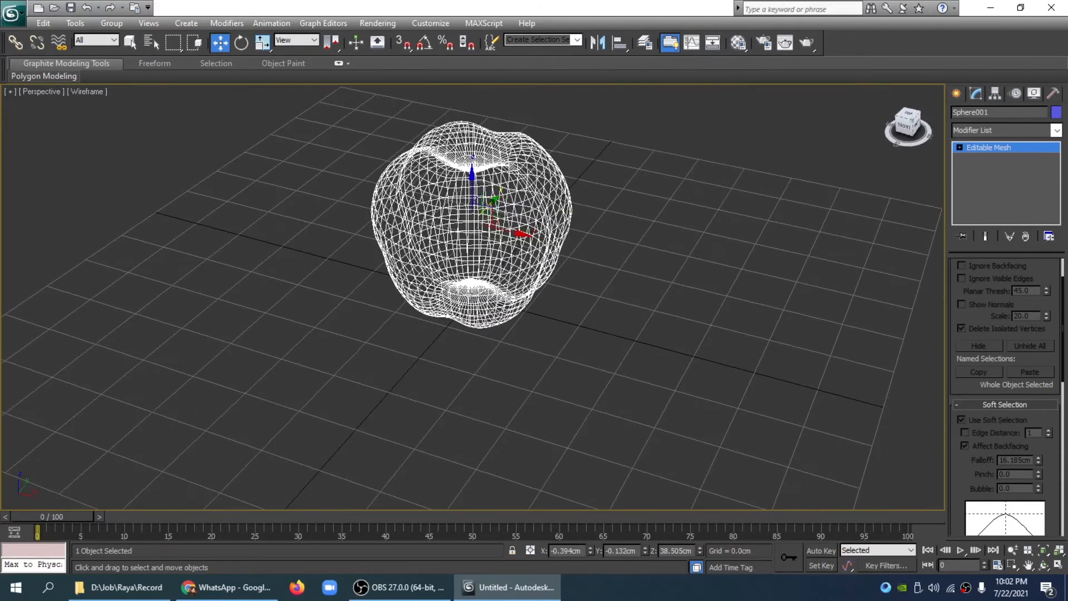
pyautogui.press('F3')
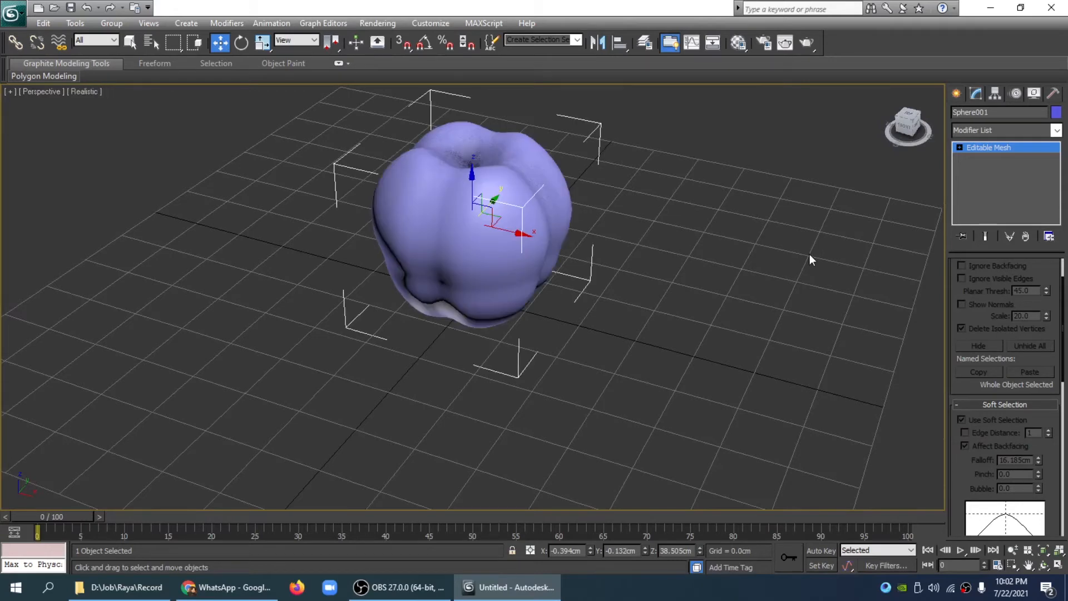
# Change the apple's object color to green, deselect it and inspect its shape from several angles
pyautogui.click(1057, 113)
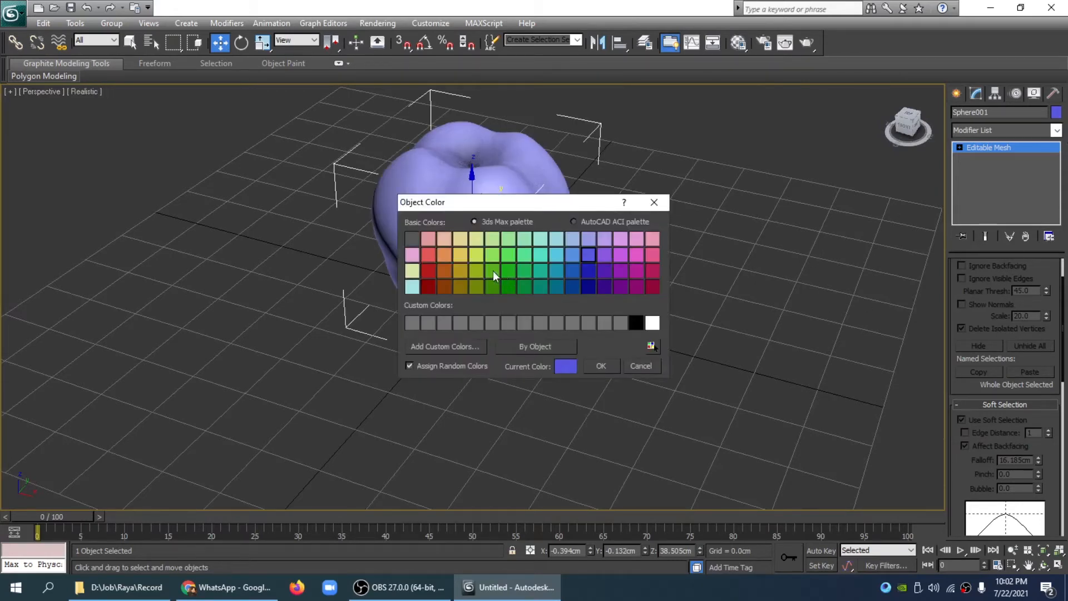
pyautogui.click(493, 270)
pyautogui.click(599, 367)
pyautogui.click(645, 358)
pyautogui.scroll(-3, 656, 343)
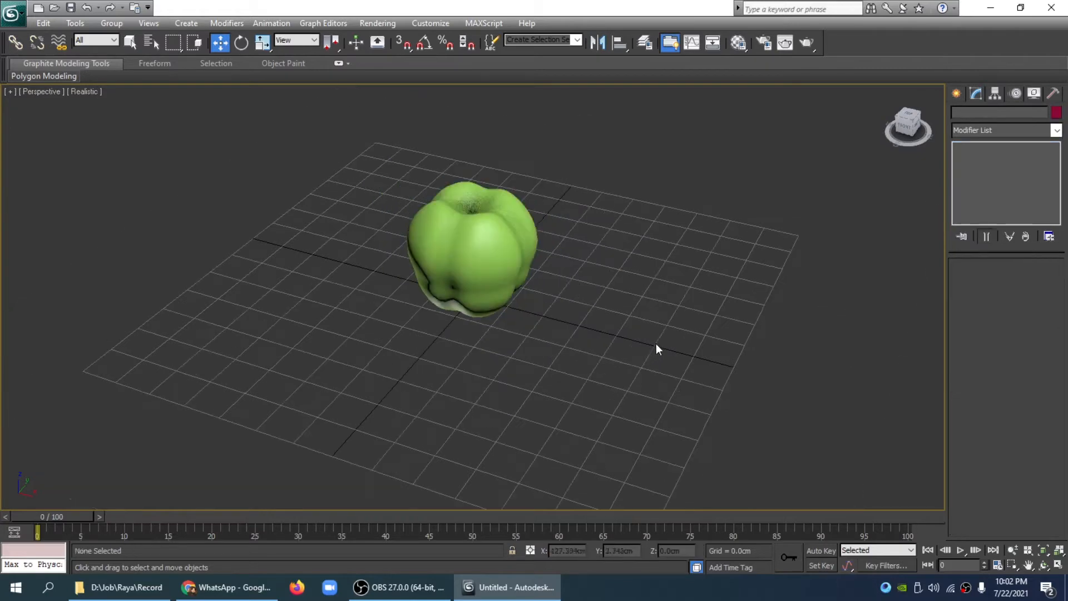
pyautogui.moveTo(908, 129); pyautogui.dragTo(596, 205)
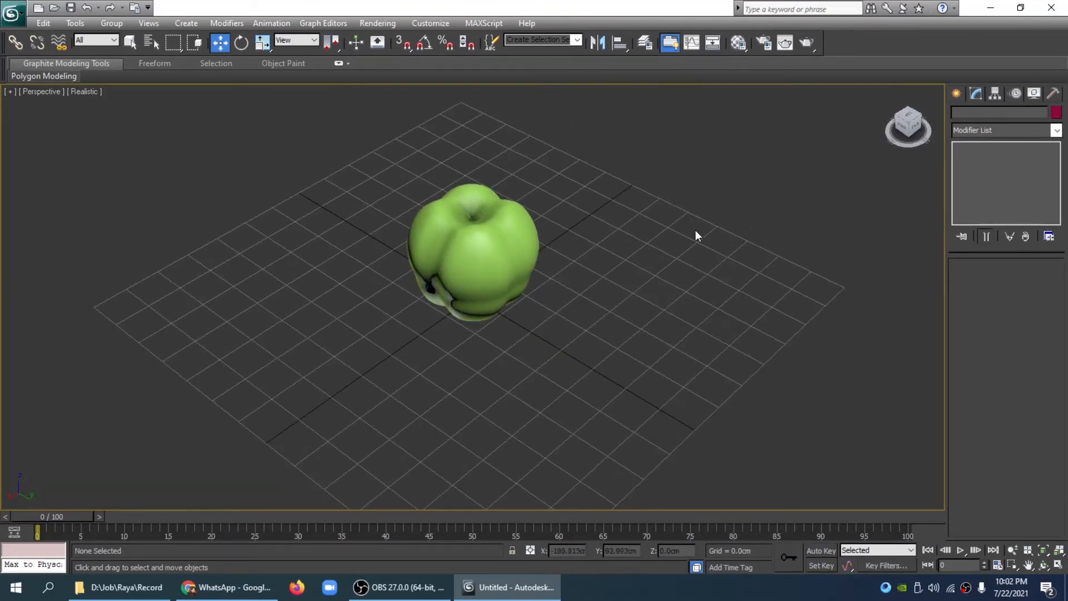
pyautogui.moveTo(904, 122); pyautogui.dragTo(898, 103)
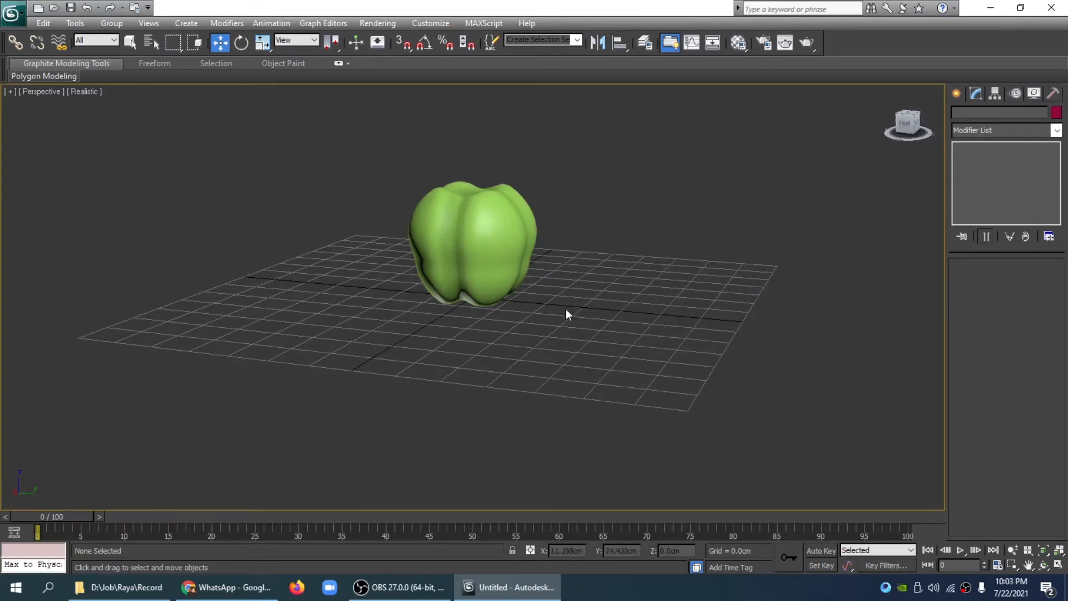
# Delete the green apple mesh to clear the scene
pyautogui.click(492, 258)
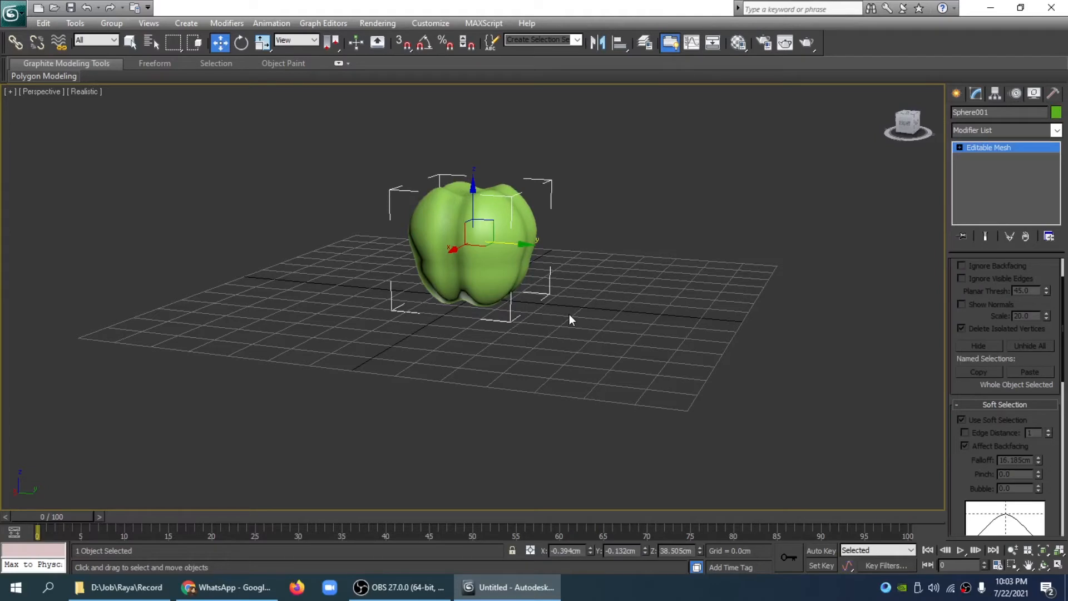
pyautogui.press('Delete')
pyautogui.click(1059, 551)
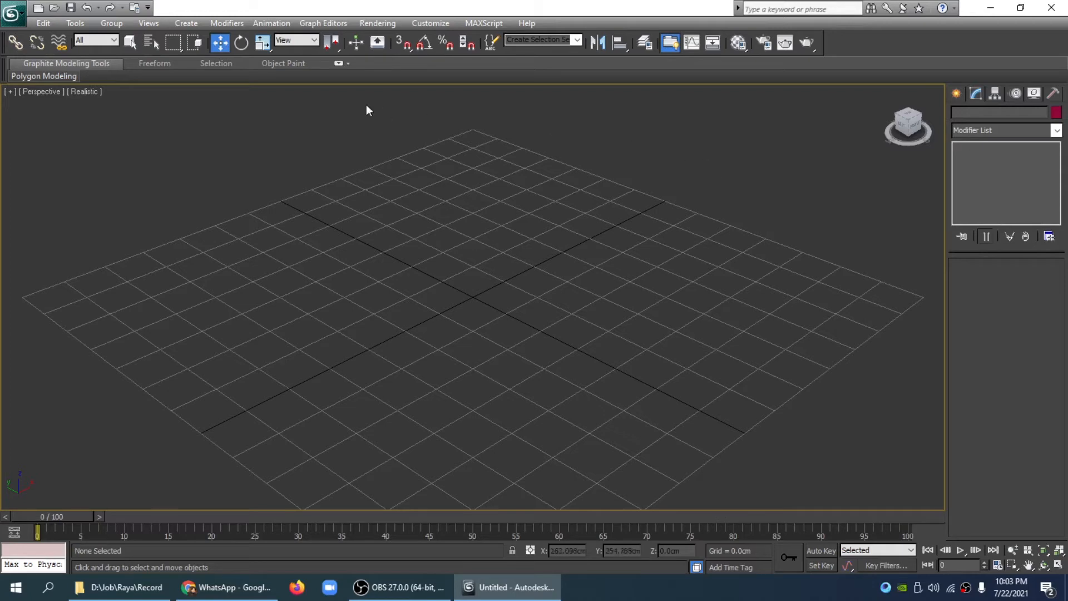
# Create a box on the grid about 98.3 cm in length and width and 29.7 cm high
pyautogui.click(956, 94)
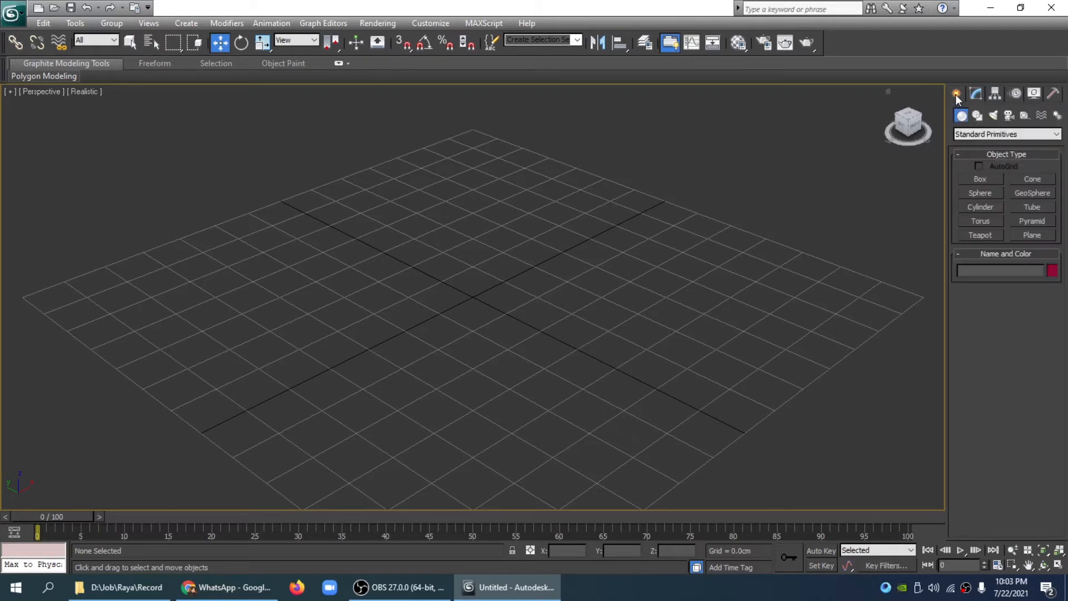
pyautogui.click(982, 178)
pyautogui.moveTo(427, 314); pyautogui.dragTo(685, 312)
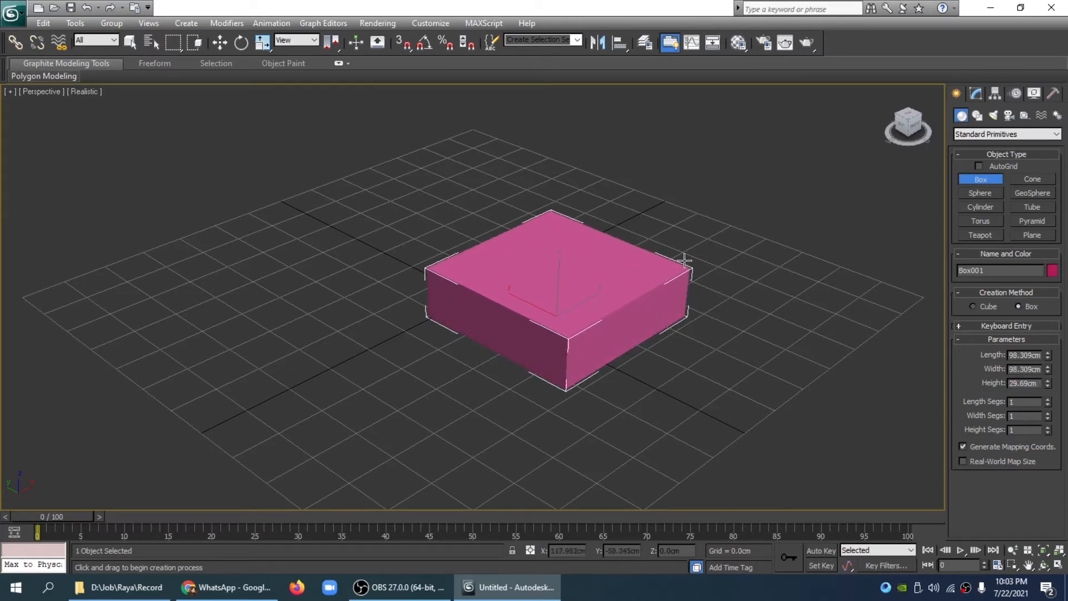
pyautogui.click(685, 261)
# Convert the box to an Editable Mesh
pyautogui.click(219, 42)
pyautogui.rightClick(566, 297)
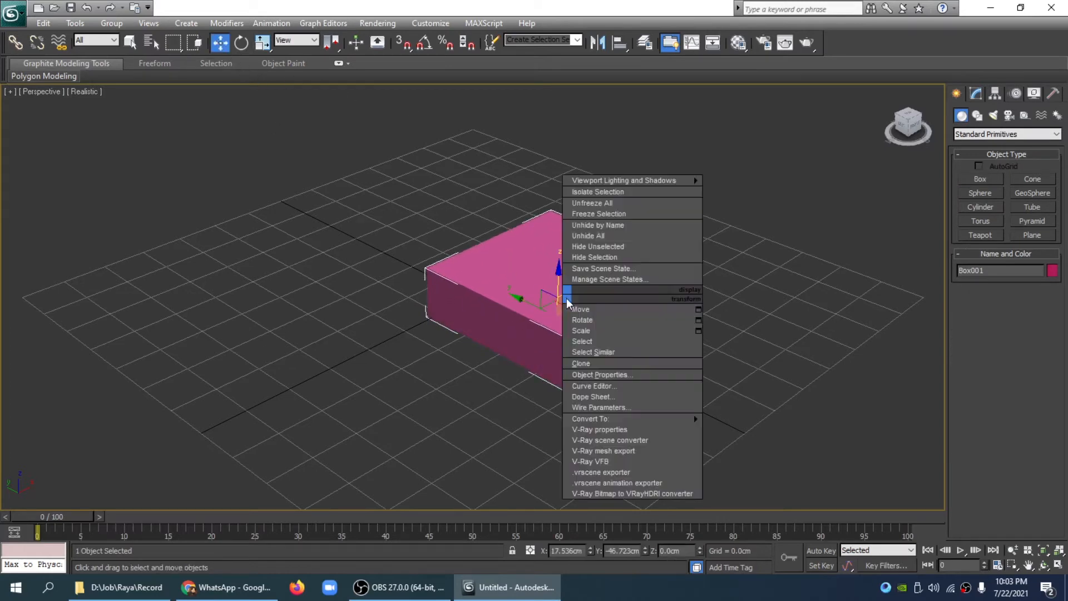
pyautogui.moveTo(649, 420)
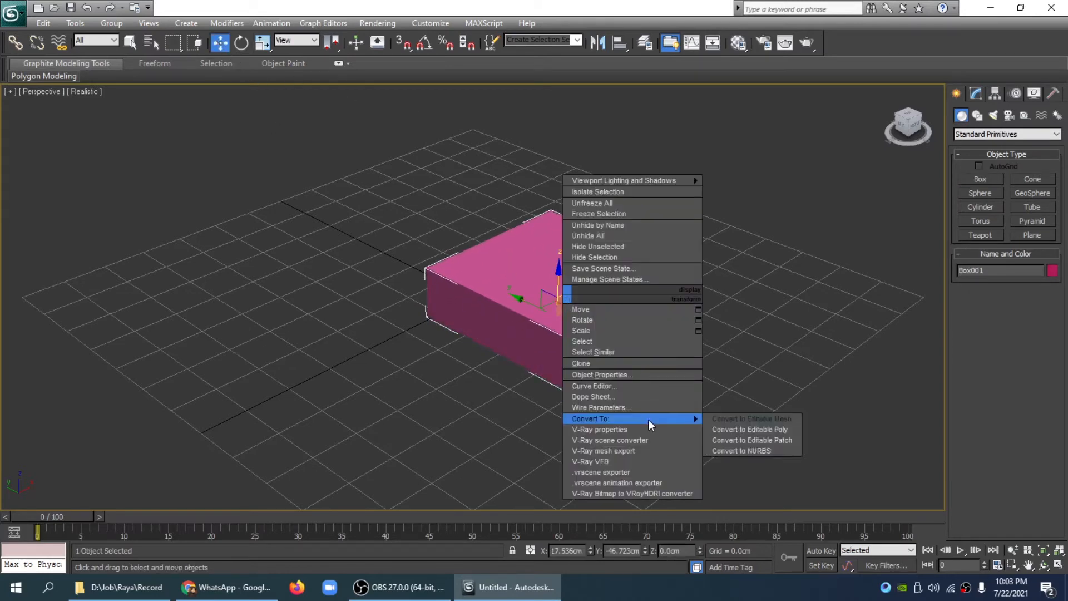
pyautogui.click(762, 419)
# Enter the Polygon sub-object level and select the box's top face
pyautogui.moveTo(965, 337); pyautogui.dragTo(967, 386)
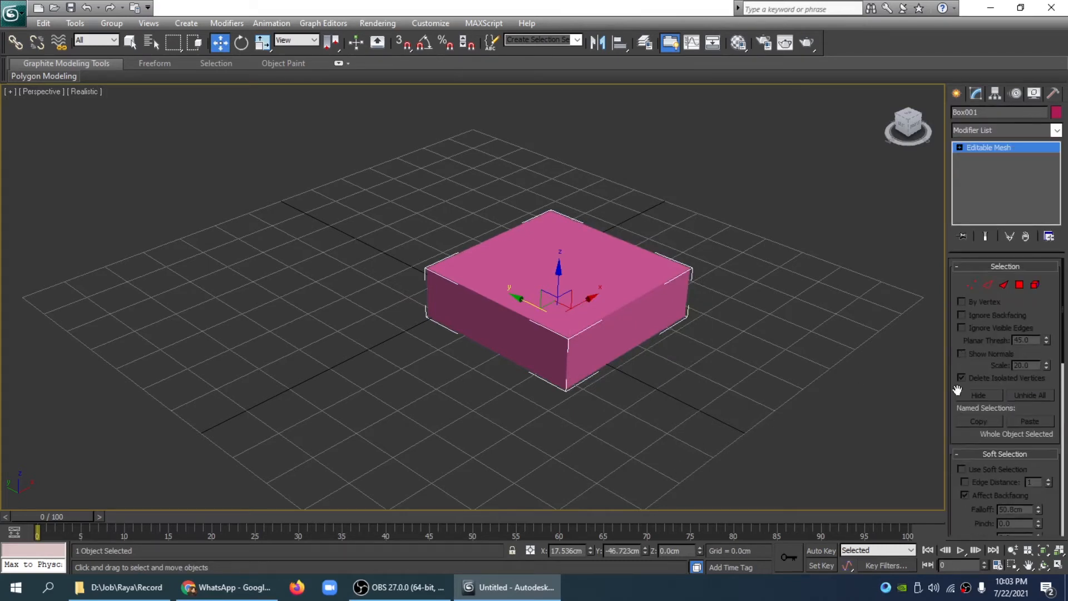
pyautogui.click(1020, 283)
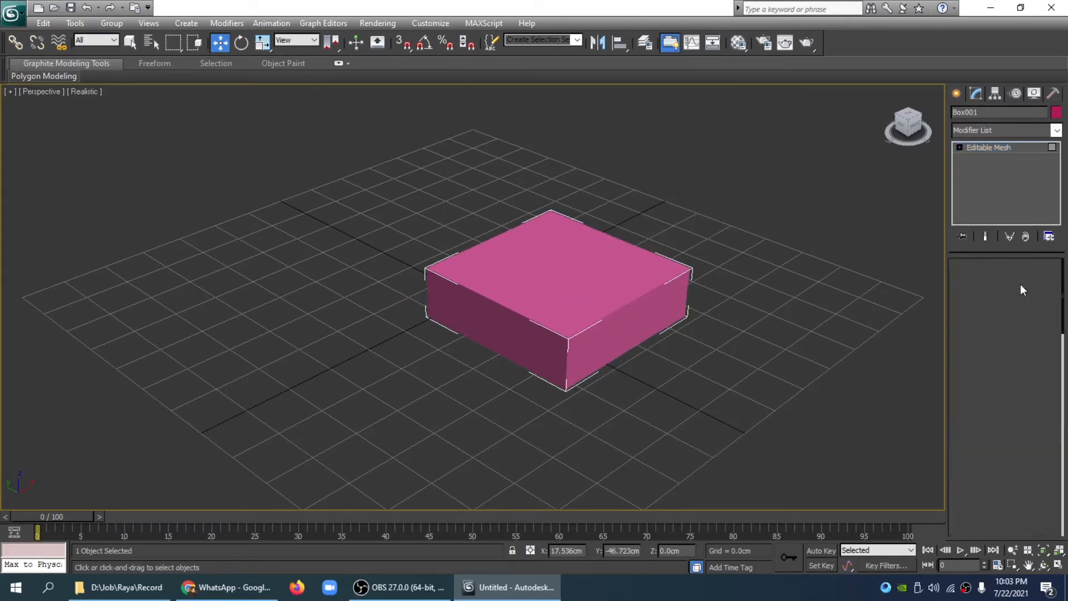
pyautogui.click(603, 281)
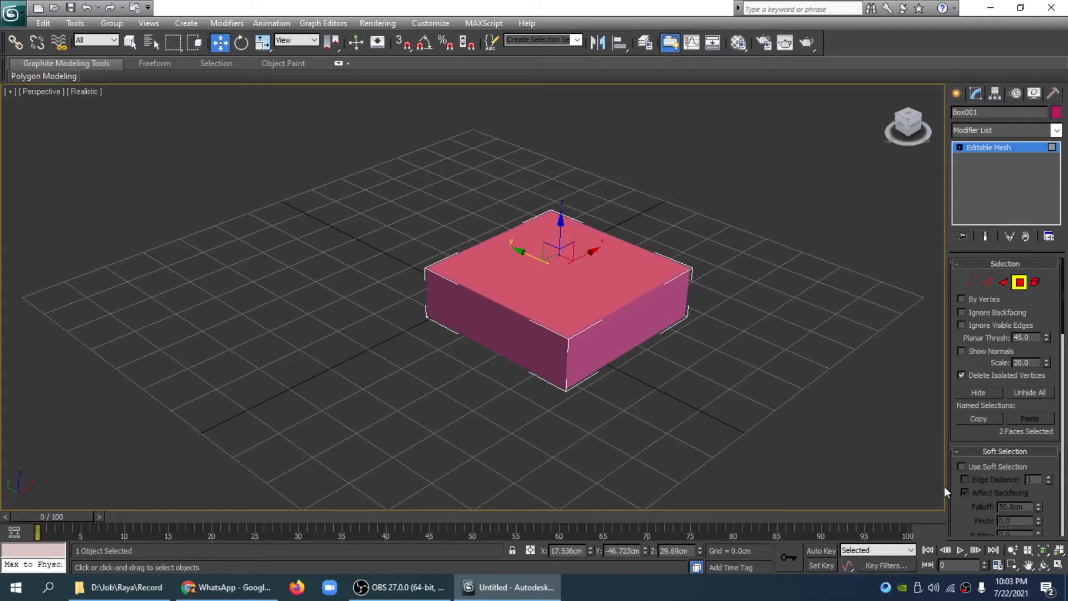
# Collapse the Soft Selection settings to expose Edit Geometry, and display the box as Realistic with Edged Faces
pyautogui.moveTo(958, 490); pyautogui.dragTo(955, 340)
pyautogui.click(957, 445)
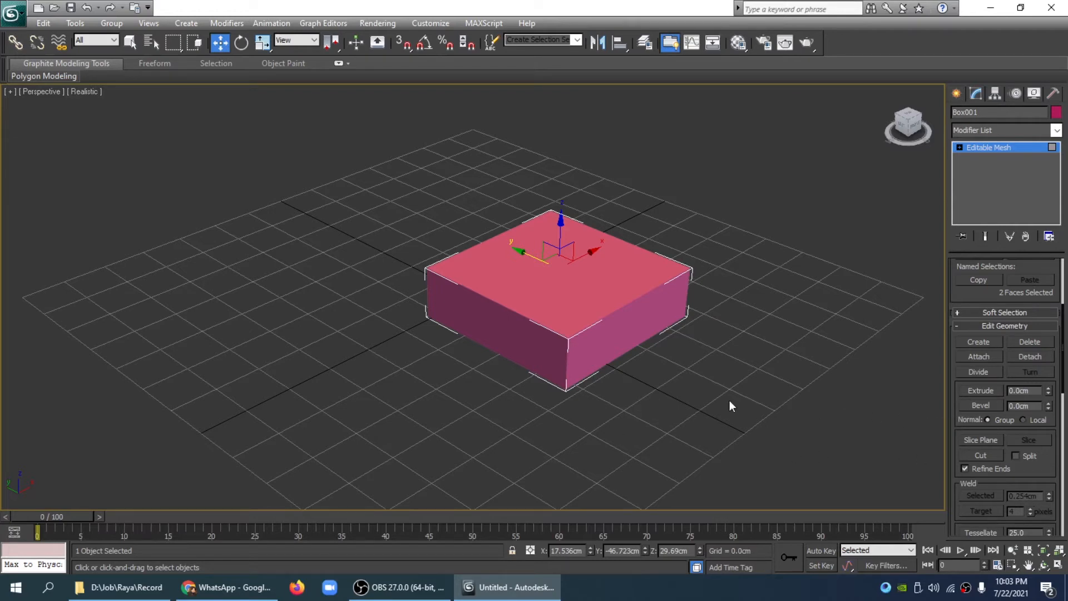
pyautogui.press('F3')
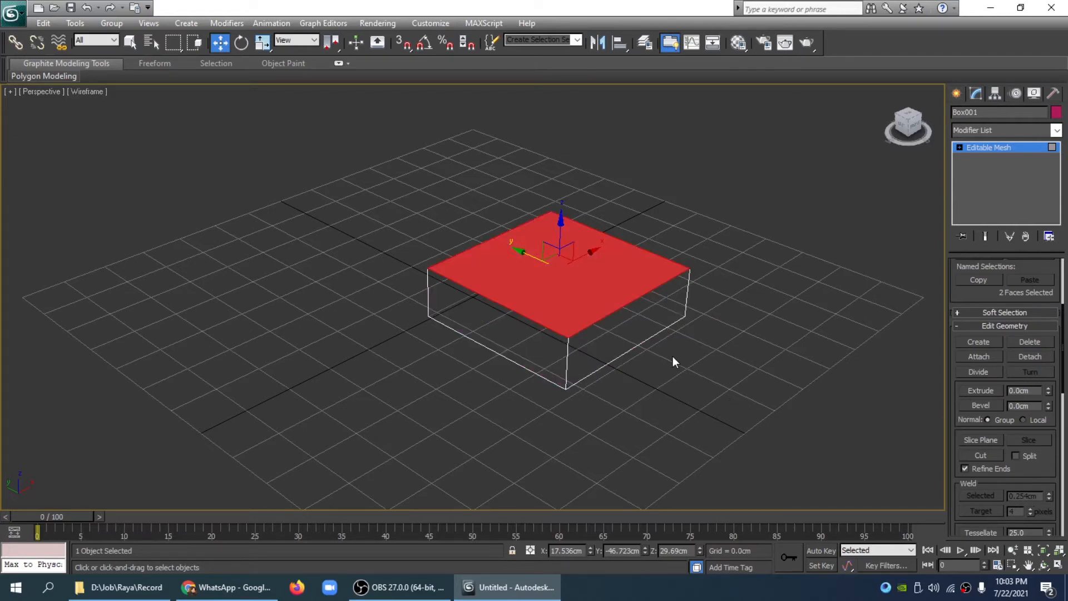
pyautogui.press('F3')
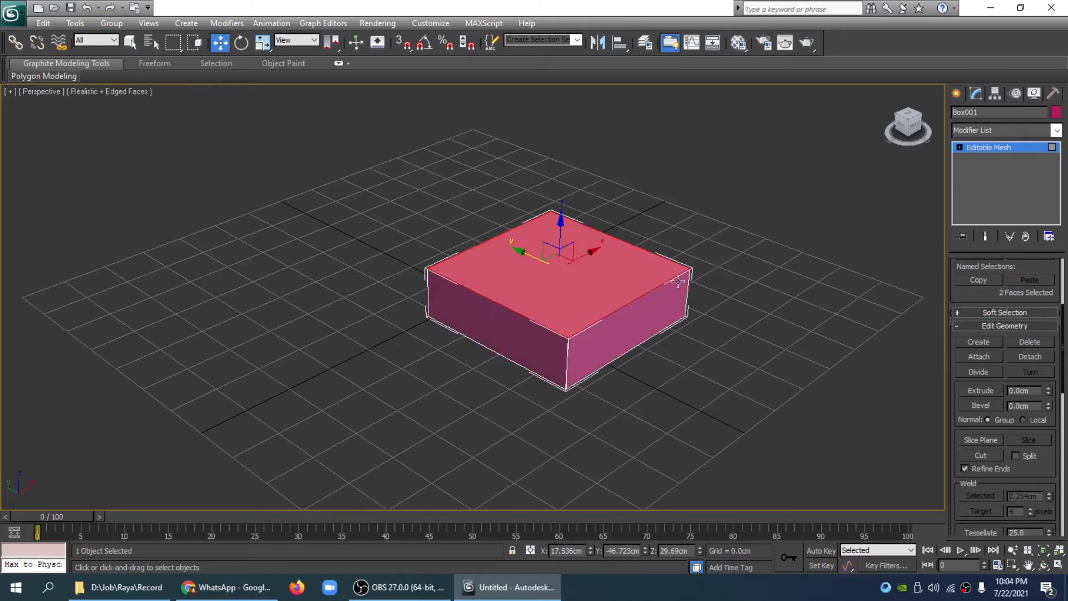
# Extrude the box's selected top face upward in two stages
pyautogui.click(978, 392)
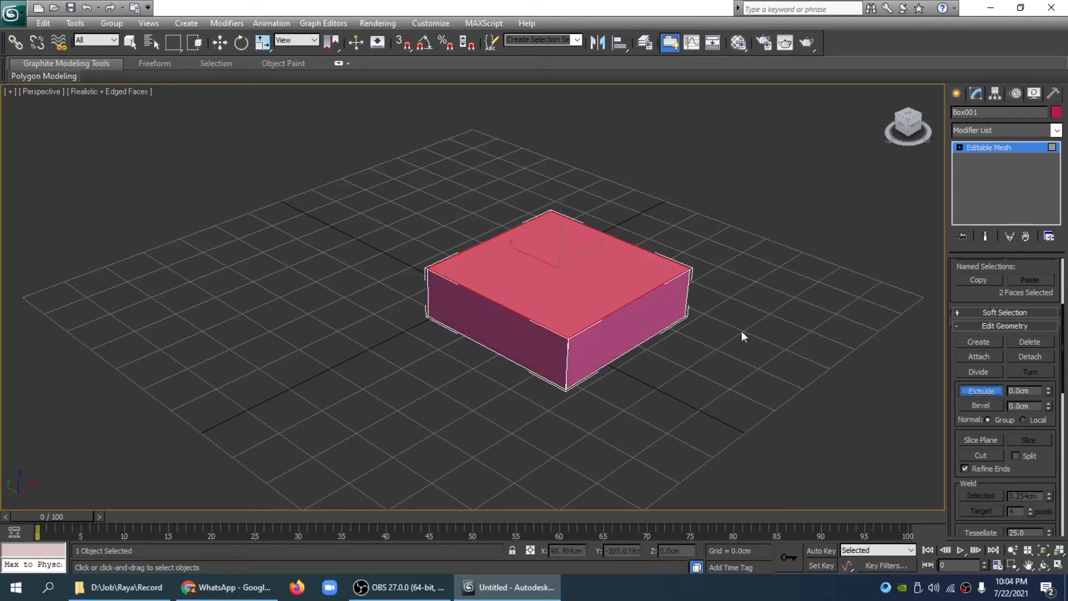
pyautogui.moveTo(612, 289); pyautogui.dragTo(599, 247)
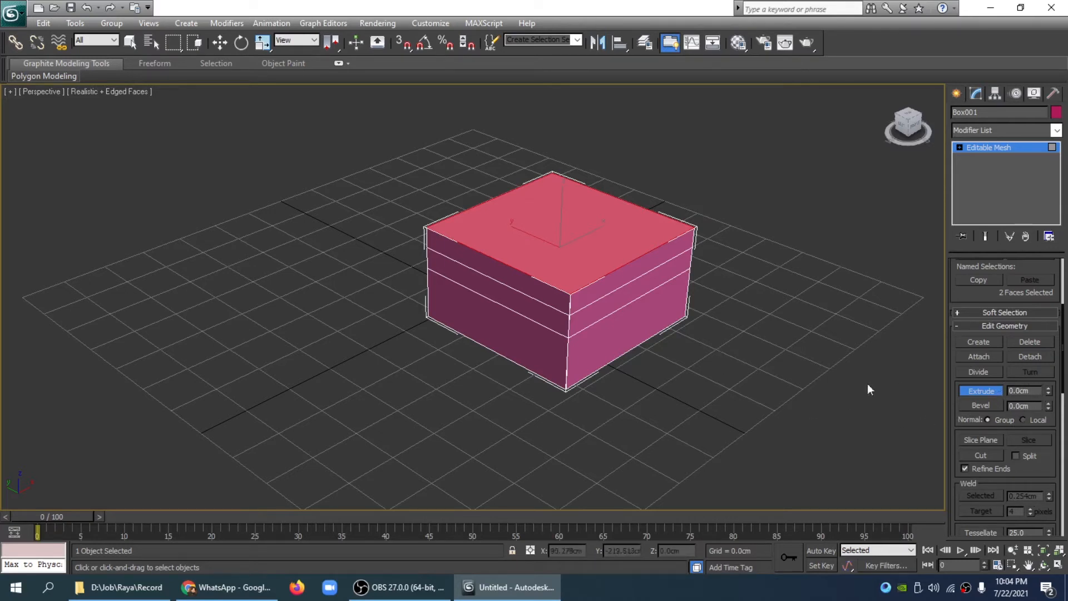
# Try extruding the two adjacent lower side faces of the box together, and undo the extrusion
pyautogui.click(524, 349)
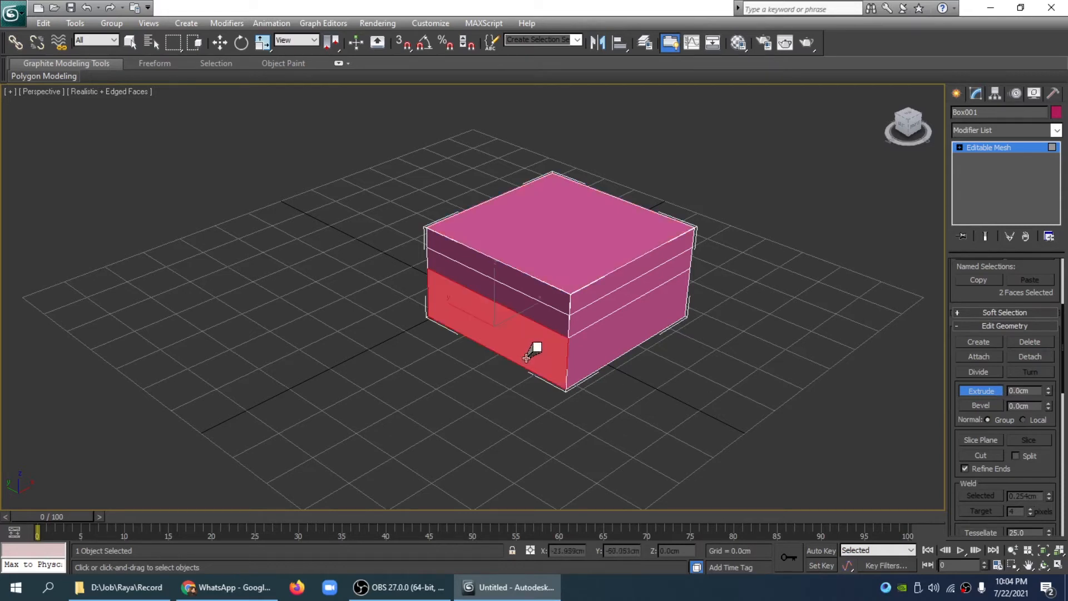
pyautogui.keyDown('ctrl'); pyautogui.click(645, 329); pyautogui.keyUp('ctrl')
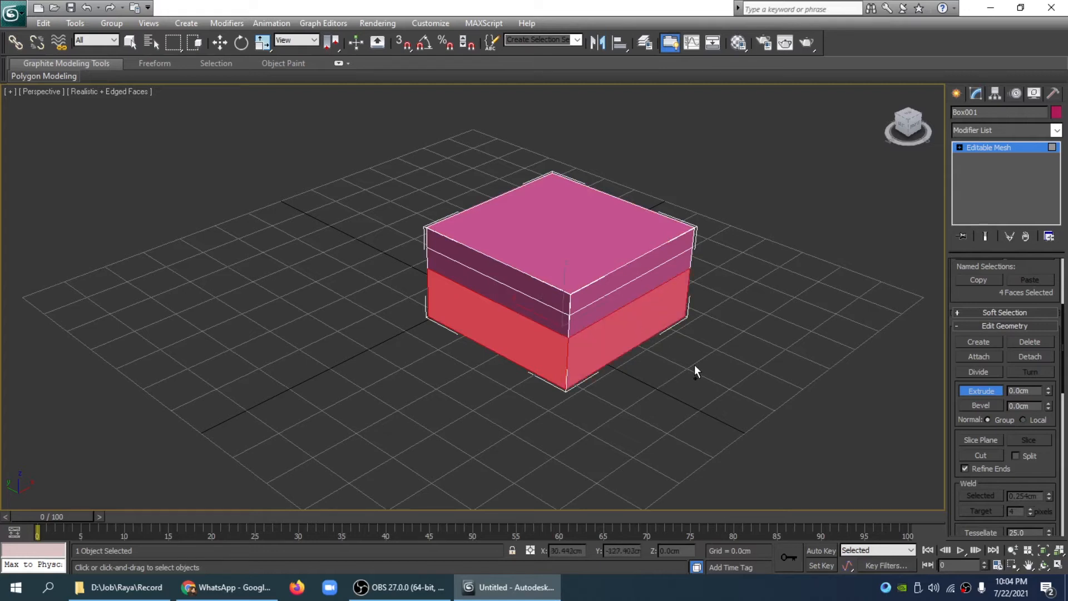
pyautogui.moveTo(659, 321); pyautogui.dragTo(670, 238)
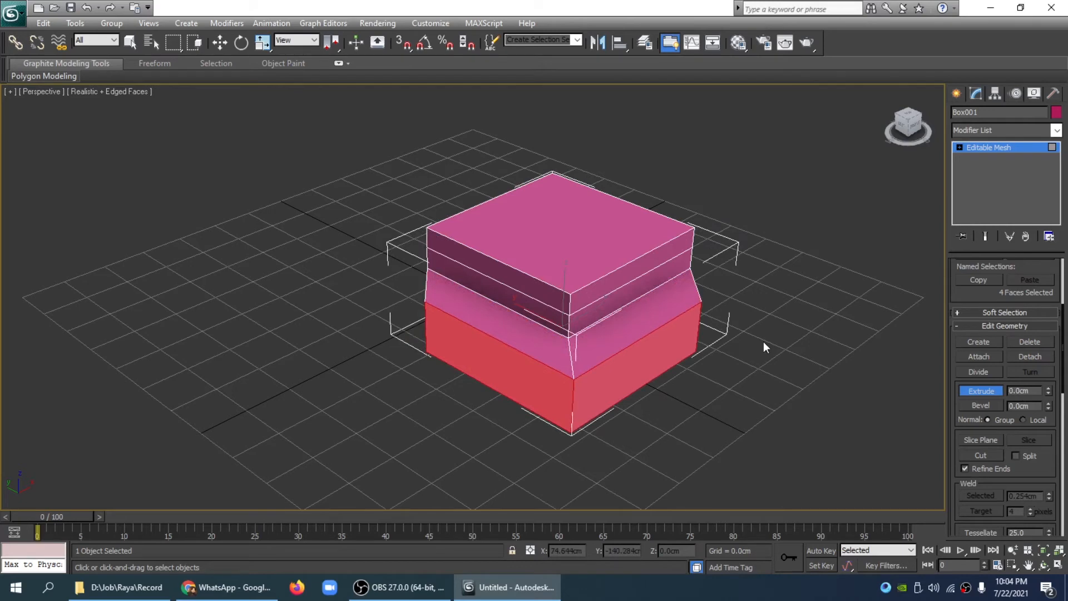
pyautogui.hotkey('ctrl', 'z')
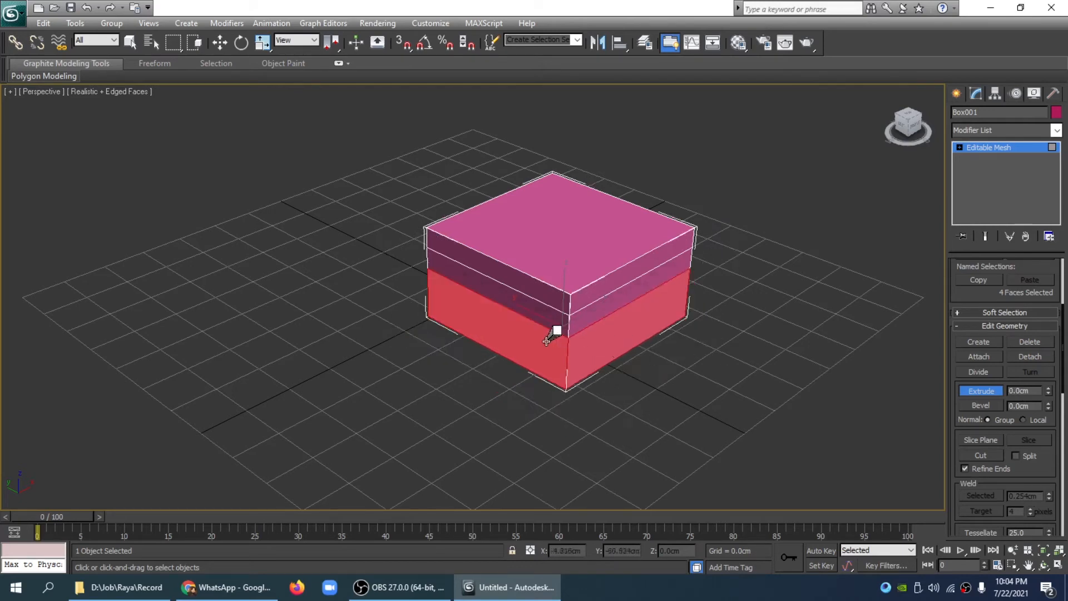
# Deselect one of the two lower side faces and extrude the remaining dark side face outward in two stages
pyautogui.keyDown('alt'); pyautogui.click(573, 365); pyautogui.keyUp('alt')
pyautogui.moveTo(534, 338); pyautogui.dragTo(547, 289)
pyautogui.moveTo(493, 364); pyautogui.dragTo(521, 305)
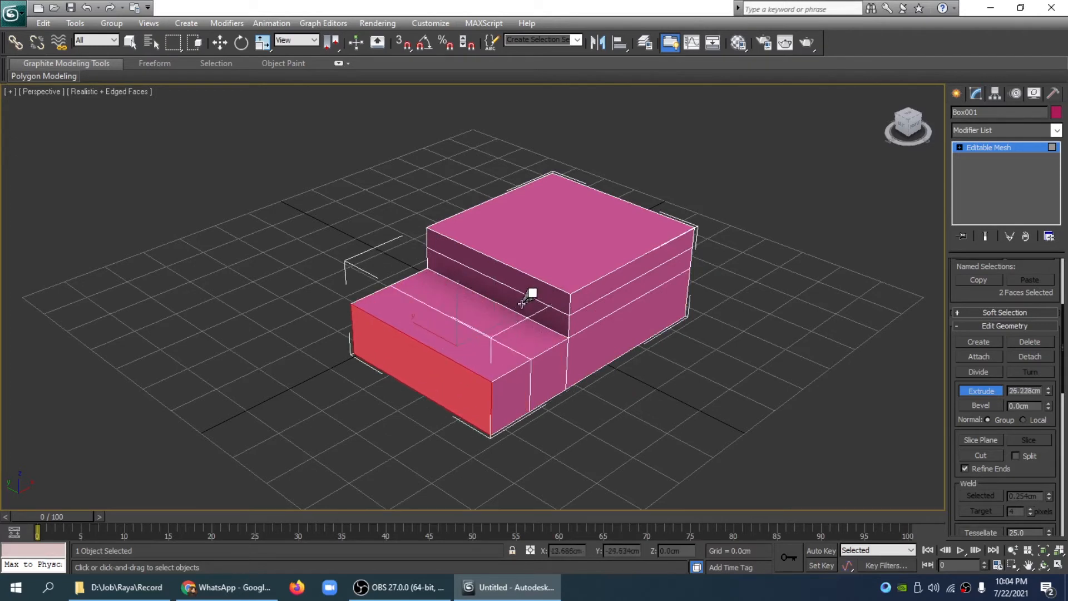
# Extrude the top of the outermost side segment upward and extrude the raised part's outer face outward
pyautogui.click(475, 355)
pyautogui.moveTo(478, 354); pyautogui.dragTo(456, 298)
pyautogui.click(456, 356)
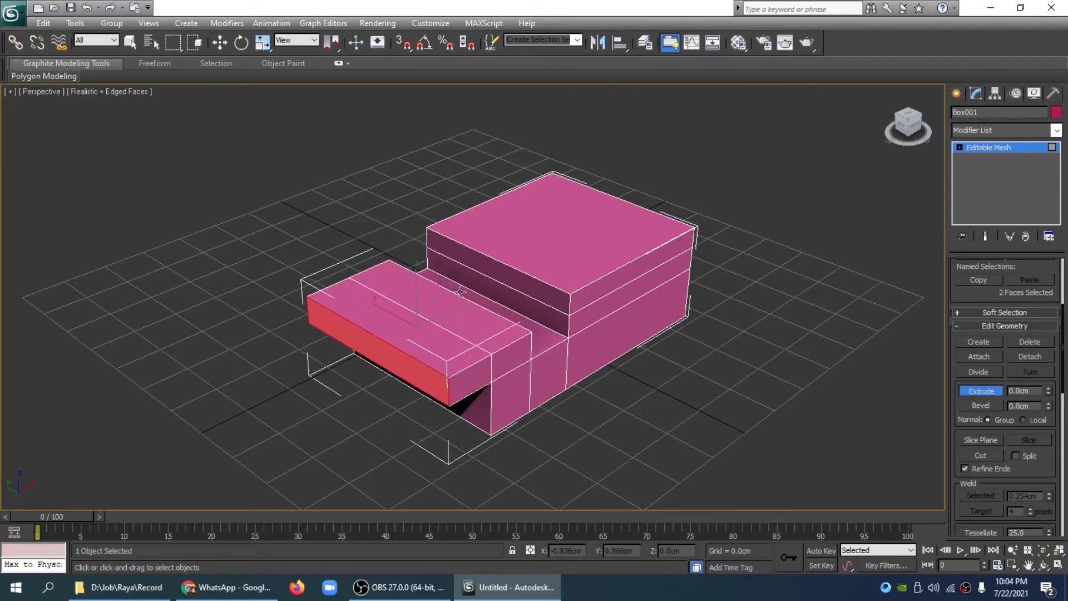
# Bevel the main block's top face upward in several stages, alternately tapering it inward and flaring it outward
pyautogui.click(911, 127)
pyautogui.keyDown('alt'); pyautogui.moveTo(489, 289); pyautogui.dragTo(484, 328, button='middle'); pyautogui.keyUp('alt')
pyautogui.moveTo(925, 124); pyautogui.dragTo(916, 133)
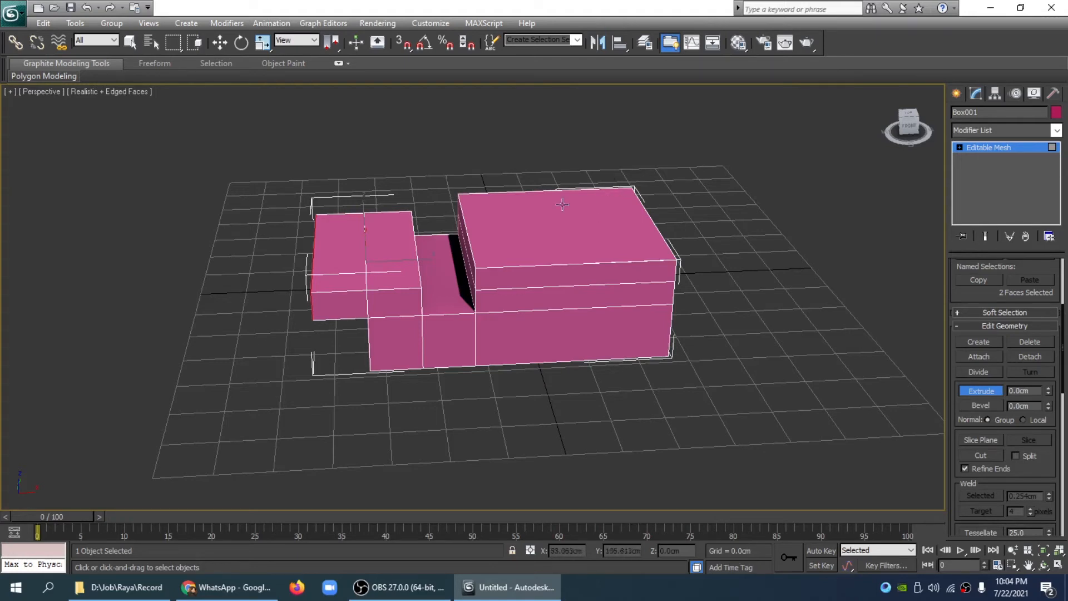
pyautogui.click(984, 406)
pyautogui.moveTo(580, 244); pyautogui.dragTo(586, 214)
pyautogui.click(606, 235)
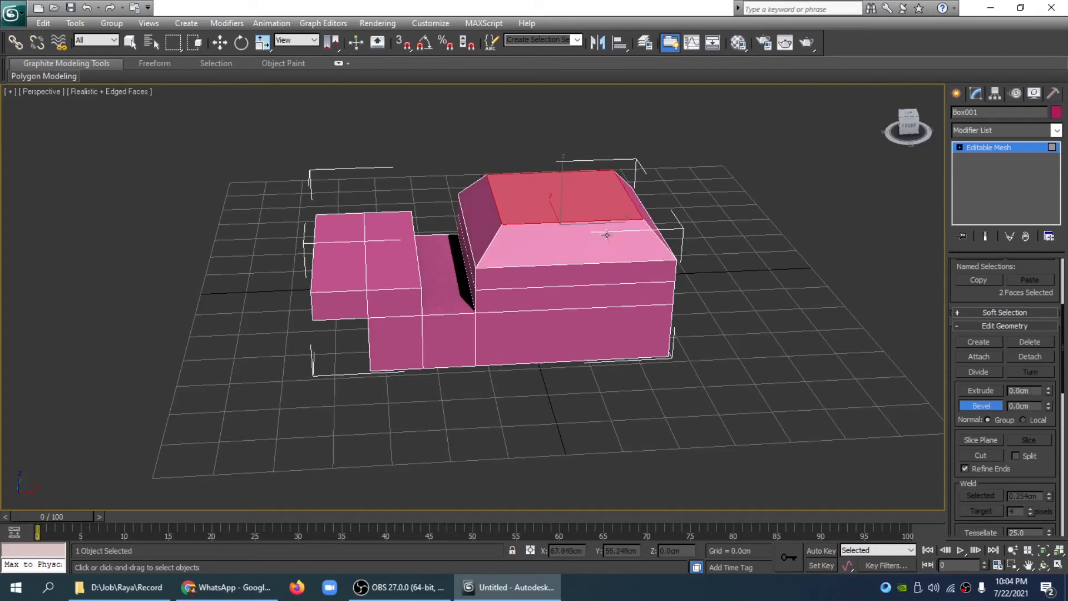
pyautogui.moveTo(561, 207); pyautogui.dragTo(583, 151)
pyautogui.click(561, 175)
pyautogui.click(578, 164)
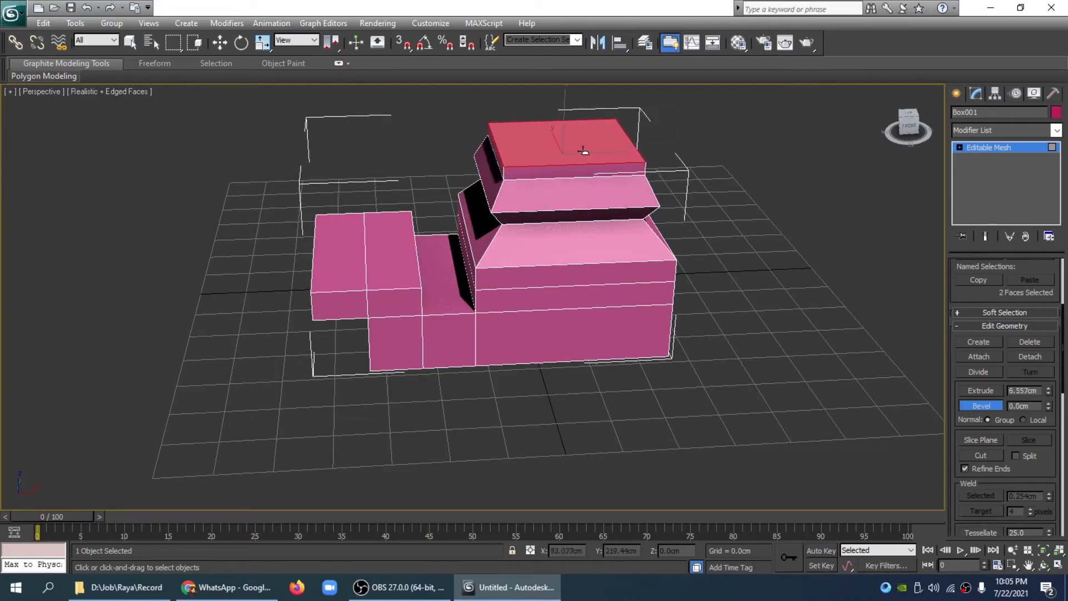
pyautogui.click(665, 143)
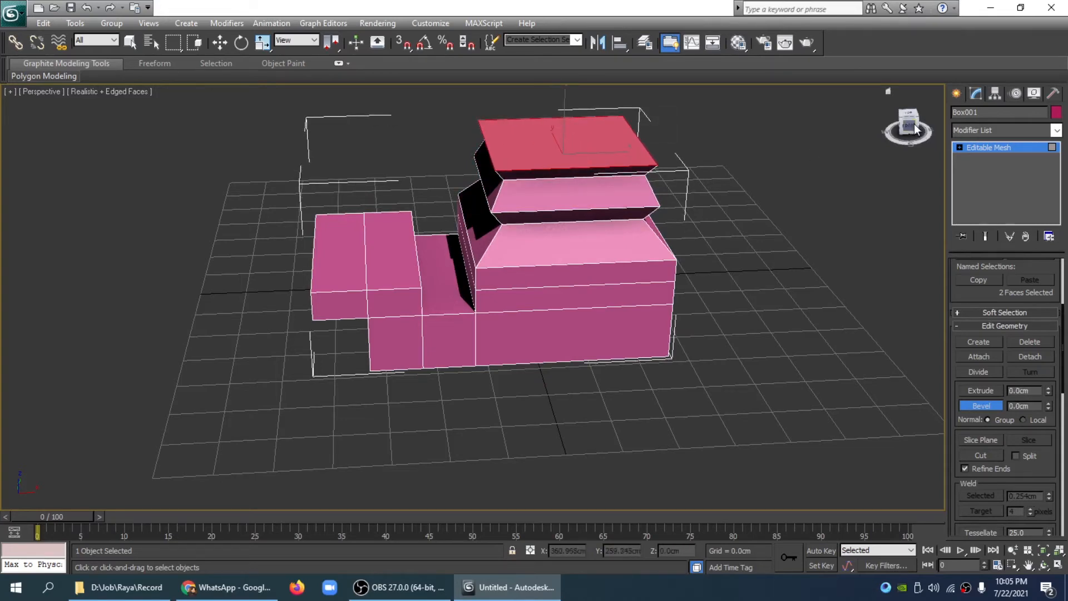
pyautogui.moveTo(915, 129); pyautogui.dragTo(942, 136)
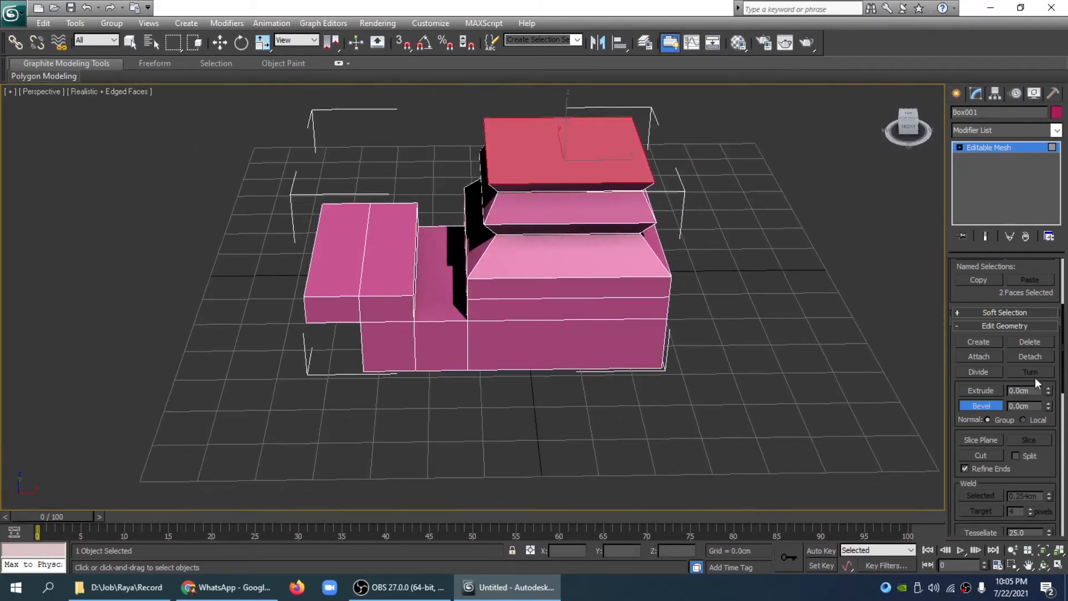
pyautogui.moveTo(955, 440)
pyautogui.mouseDown()
pyautogui.moveTo(955, 296)
pyautogui.moveTo(963, 450)
pyautogui.mouseUp()
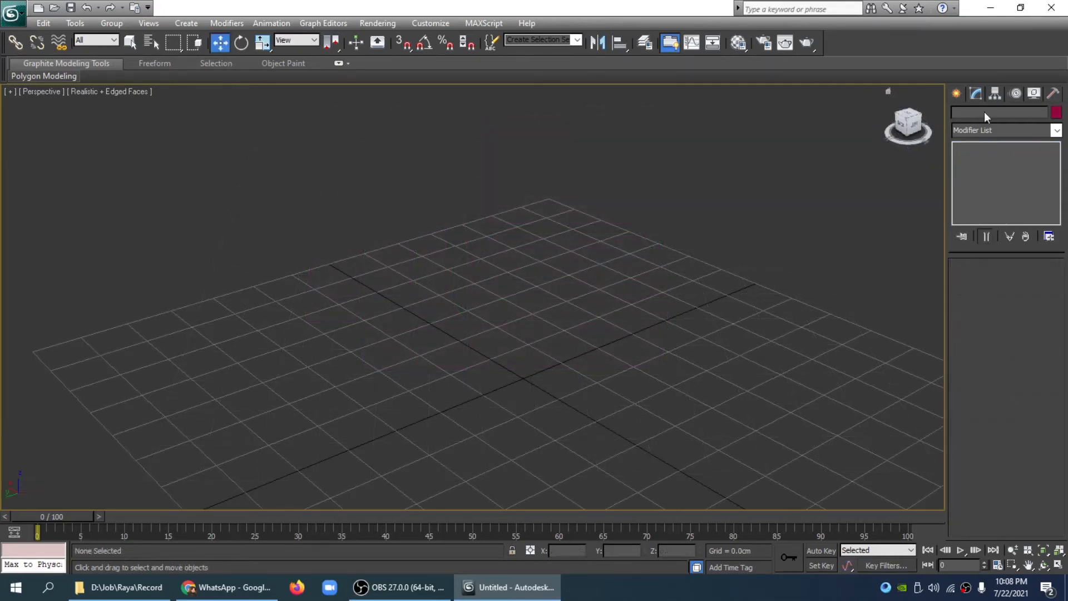
# Create a box on the empty grid about 105.1 cm in length and width and 26.6 cm high
pyautogui.click(957, 93)
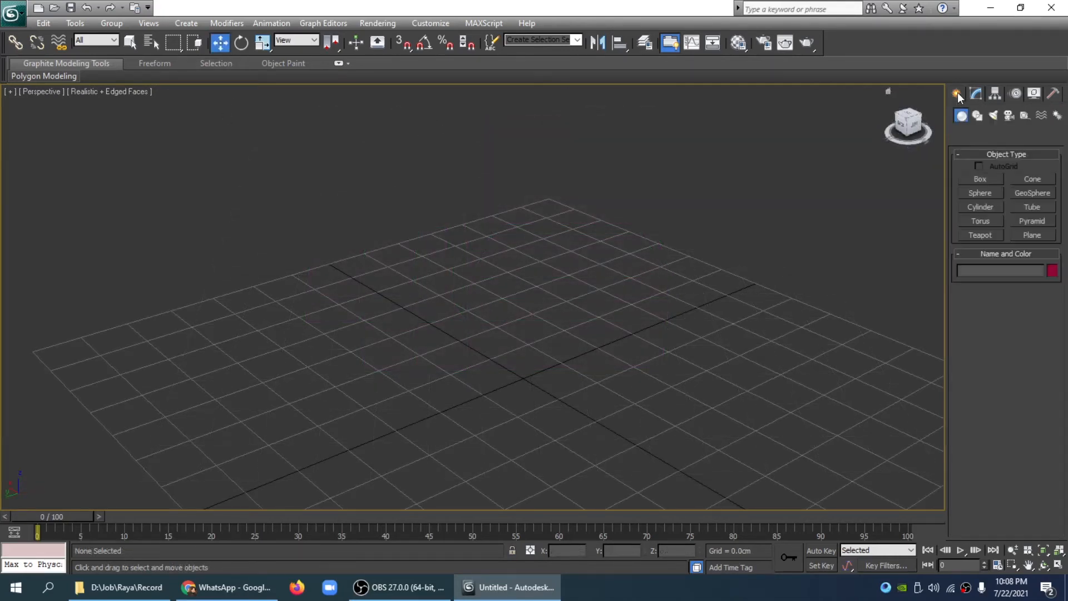
pyautogui.click(986, 181)
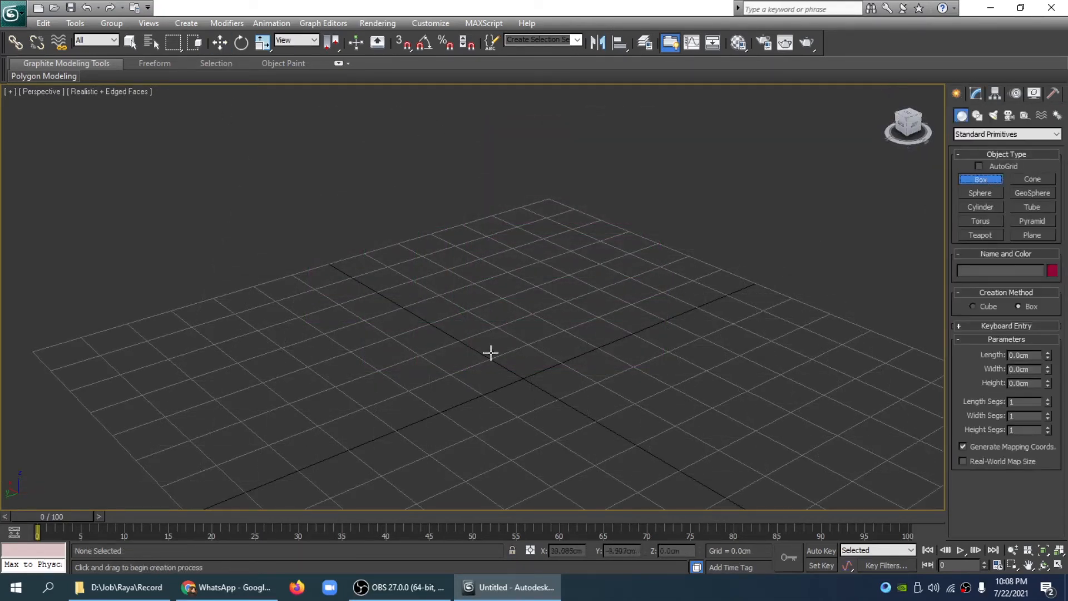
pyautogui.moveTo(491, 353); pyautogui.dragTo(636, 362)
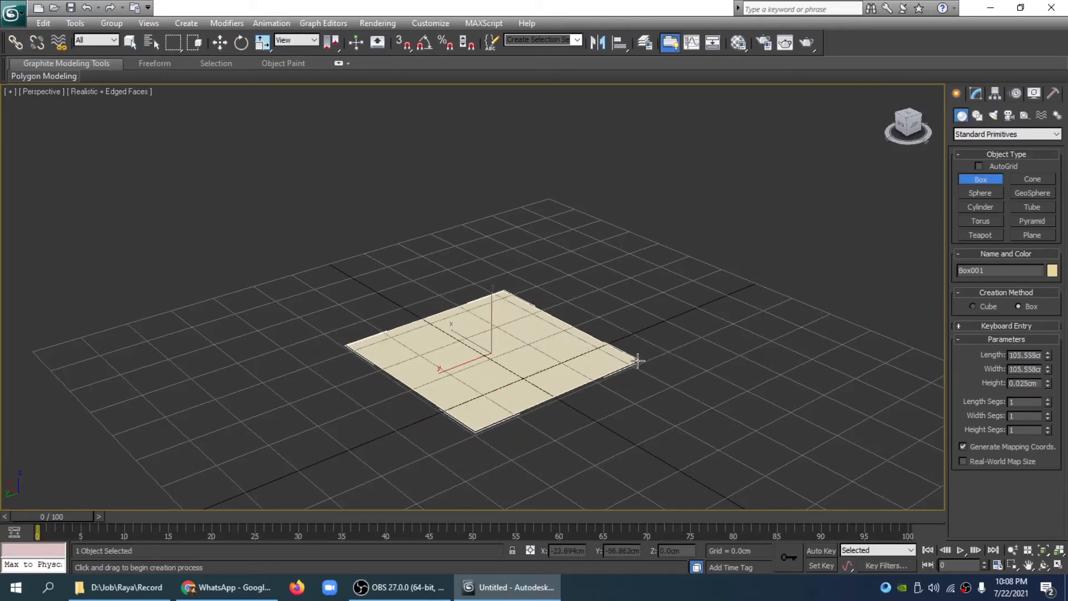
pyautogui.click(643, 303)
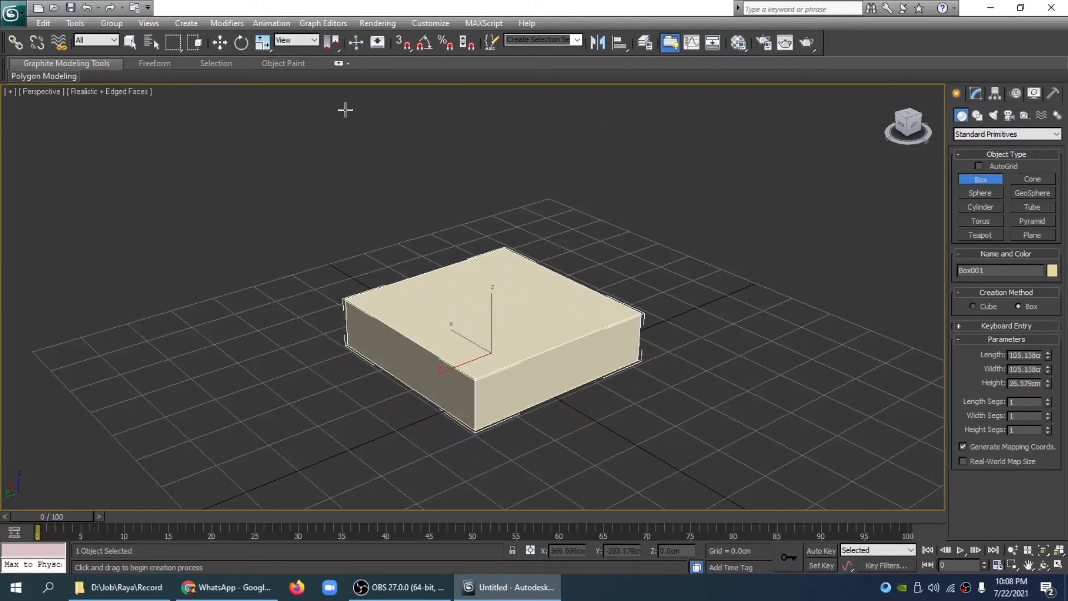
# Finish box creation with the Move tool and convert the box to an Editable Mesh
pyautogui.click(220, 43)
pyautogui.rightClick(531, 313)
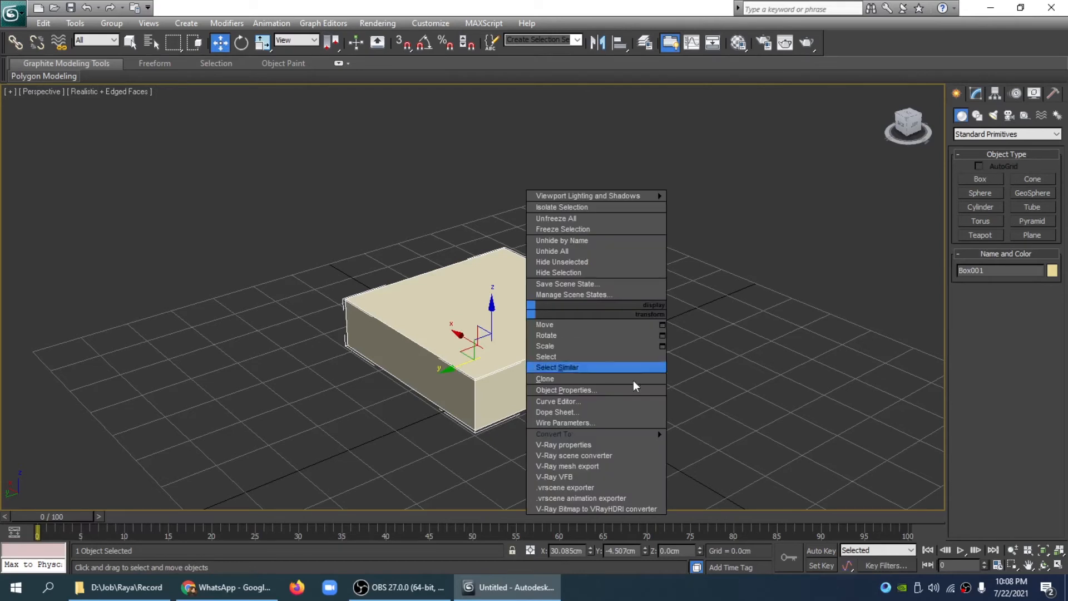
pyautogui.moveTo(642, 434)
pyautogui.click(719, 435)
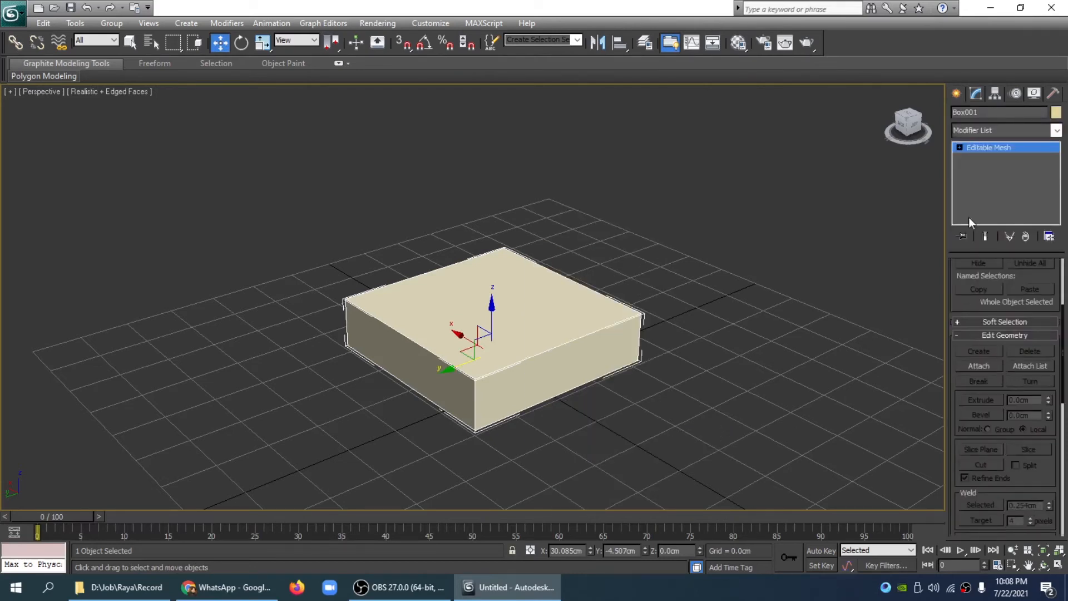
# Enter the Polygon sub-object level and extrude the box's top face upward in two stages
pyautogui.click(960, 147)
pyautogui.click(991, 190)
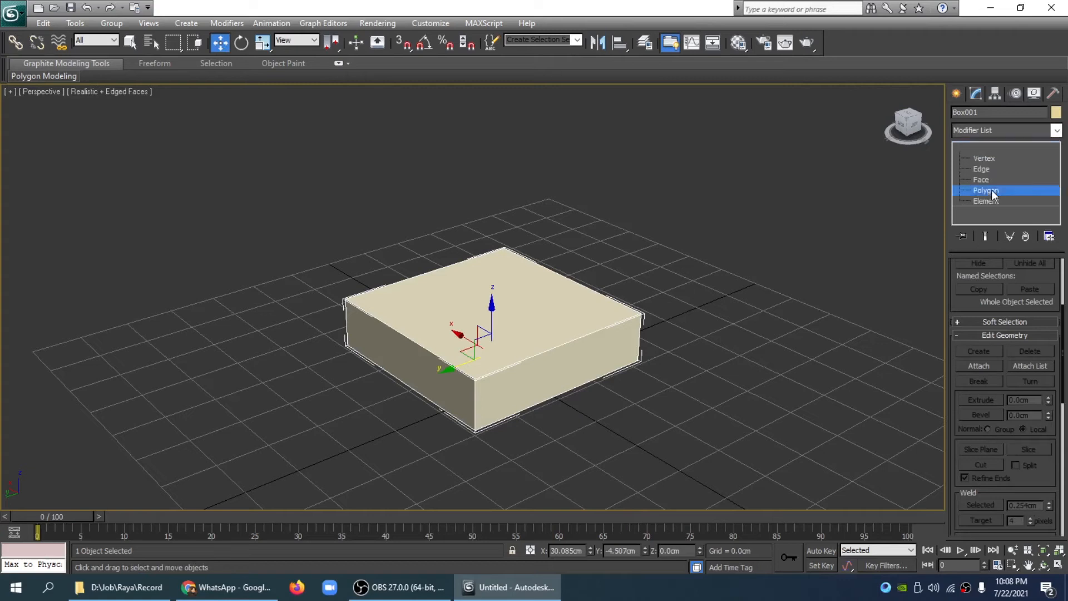
pyautogui.click(516, 317)
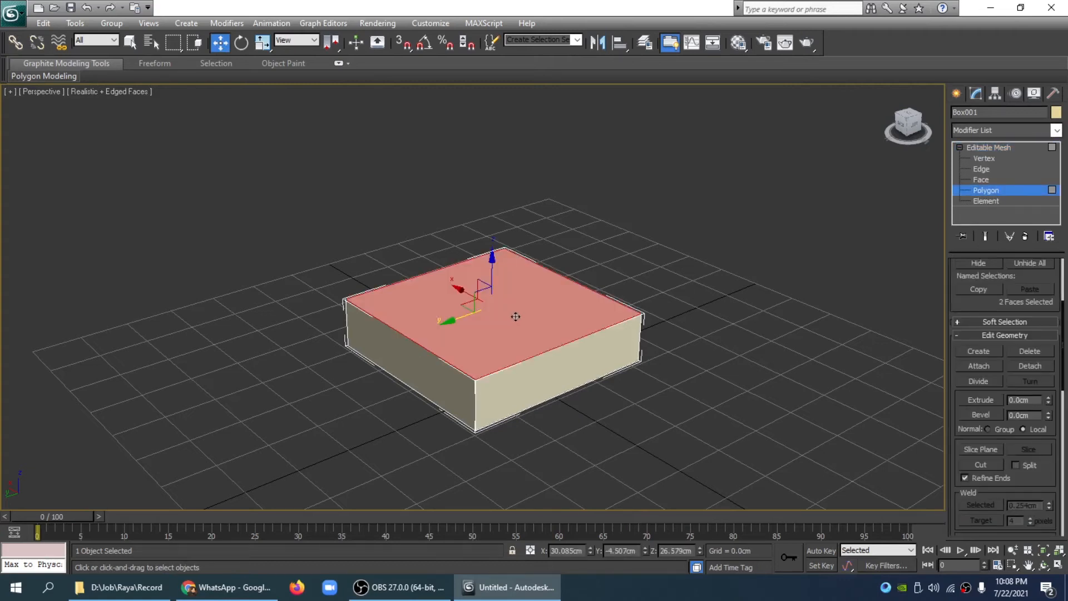
pyautogui.click(980, 400)
pyautogui.moveTo(488, 312); pyautogui.dragTo(518, 248)
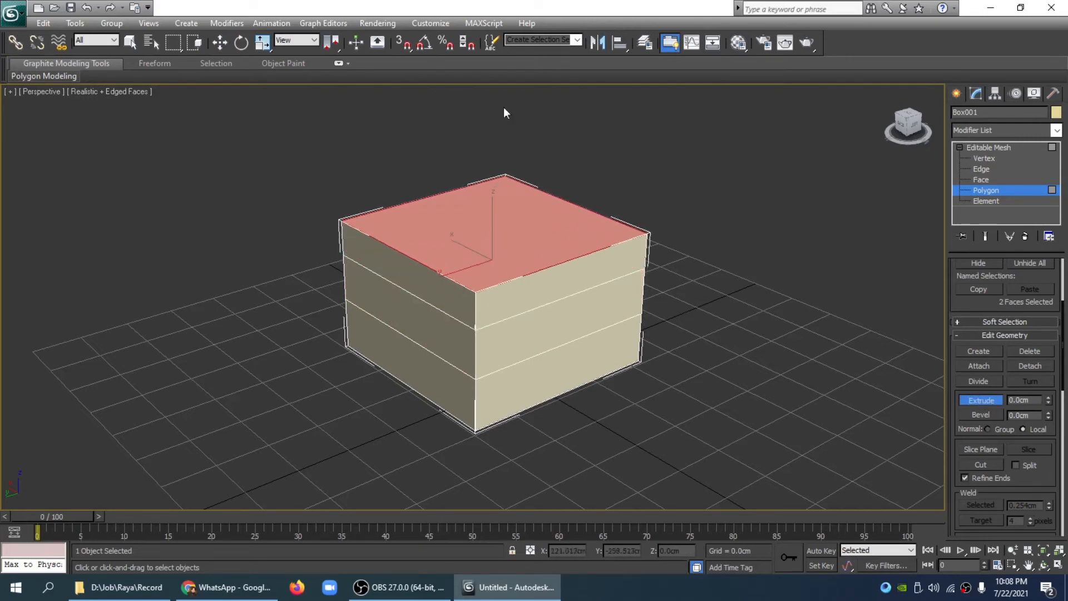
# Select all four side faces of the box's middle band
pyautogui.click(559, 327)
pyautogui.click(423, 327)
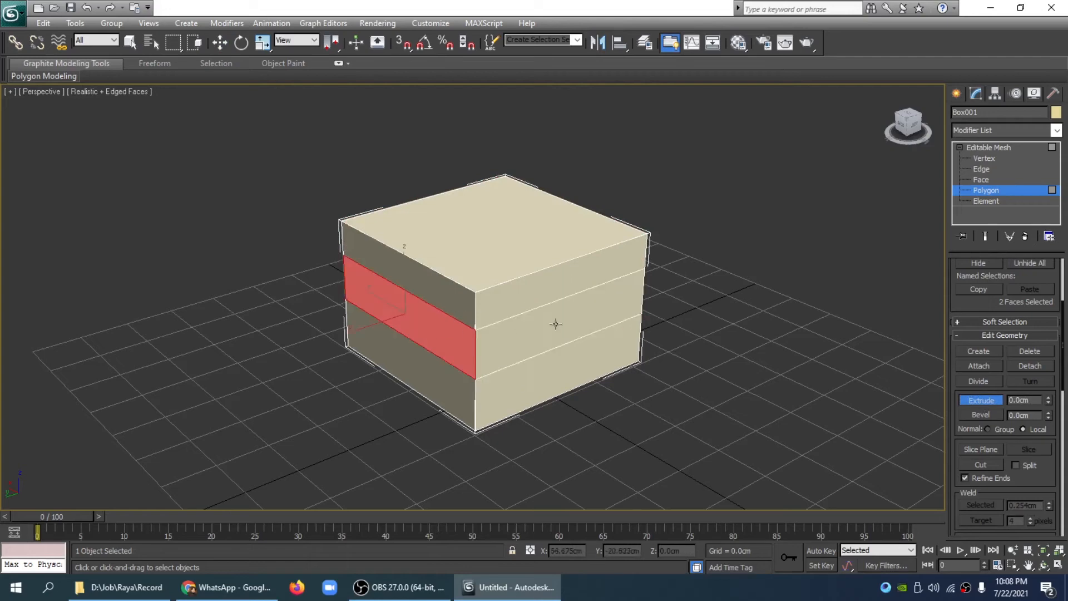
pyautogui.keyDown('ctrl'); pyautogui.click(575, 319); pyautogui.keyUp('ctrl')
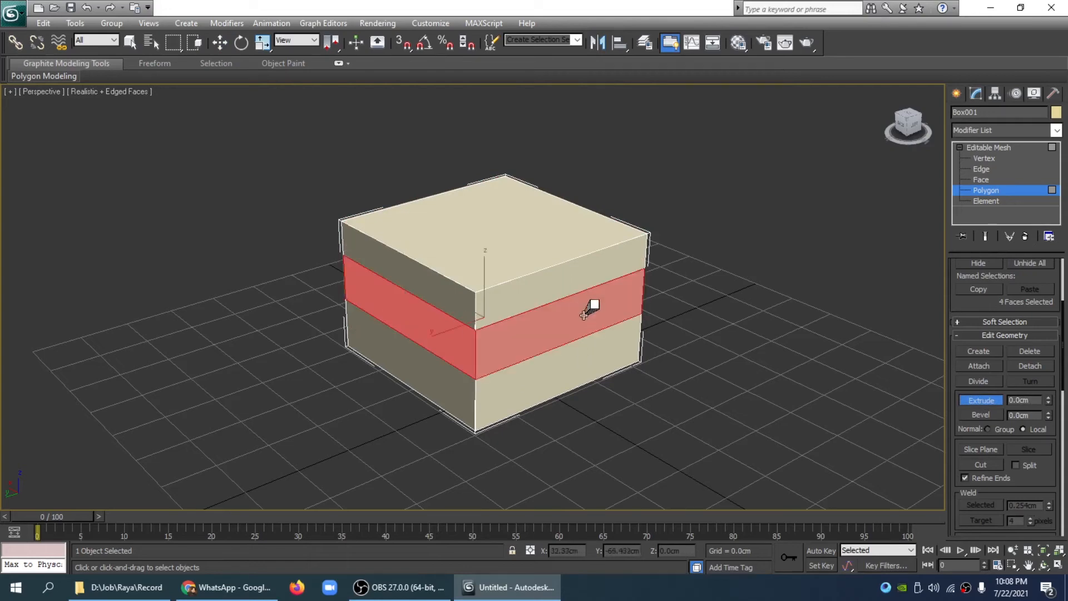
pyautogui.moveTo(914, 127); pyautogui.dragTo(785, 245)
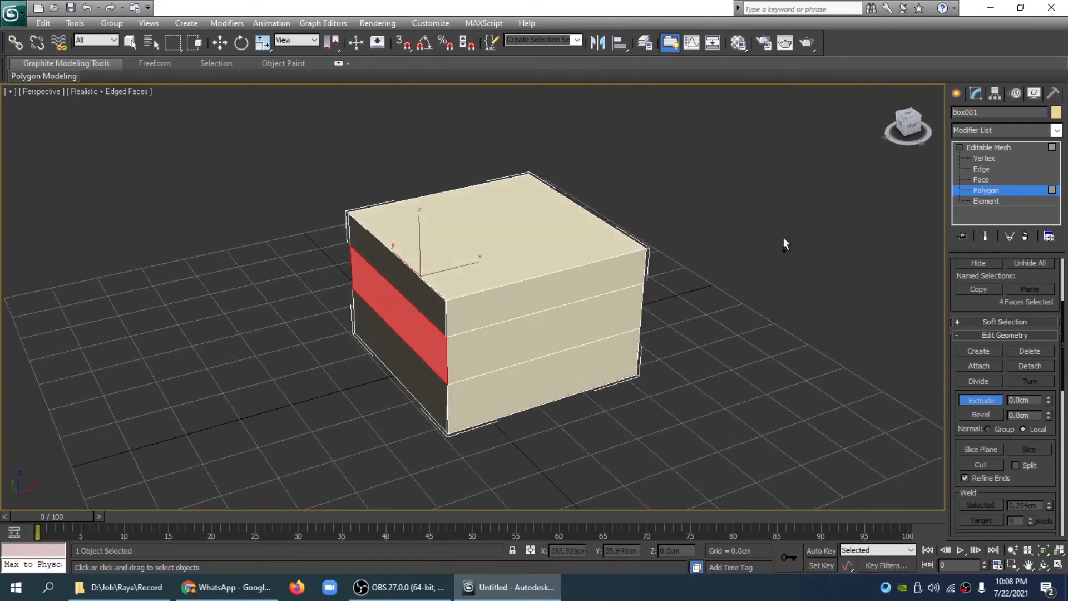
pyautogui.keyDown('ctrl'); pyautogui.click(604, 311); pyautogui.keyUp('ctrl')
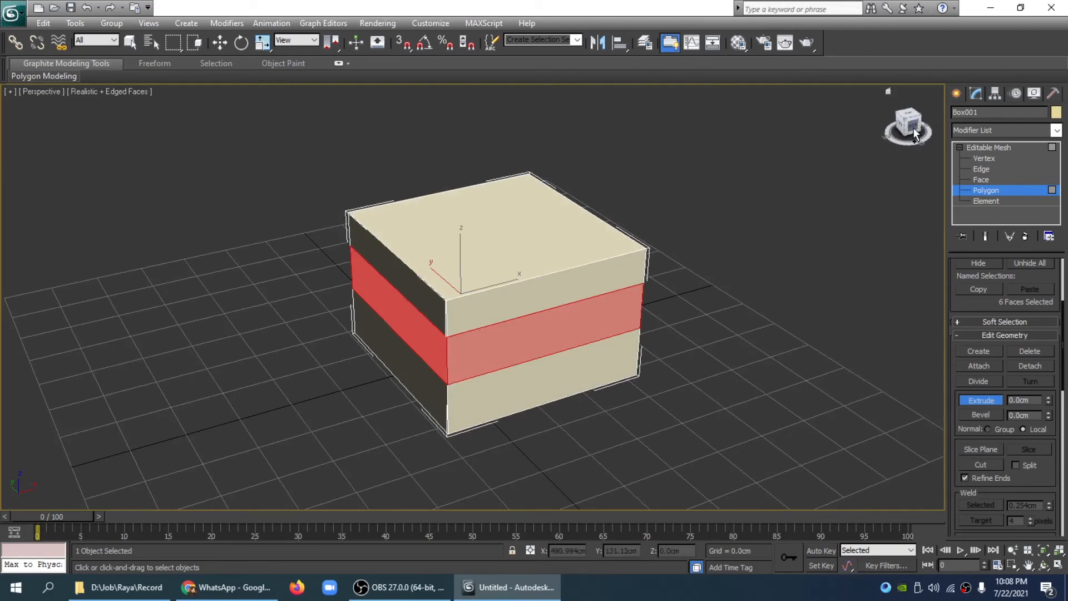
pyautogui.moveTo(911, 126); pyautogui.dragTo(992, 128)
pyautogui.keyDown('ctrl'); pyautogui.click(623, 301); pyautogui.keyUp('ctrl')
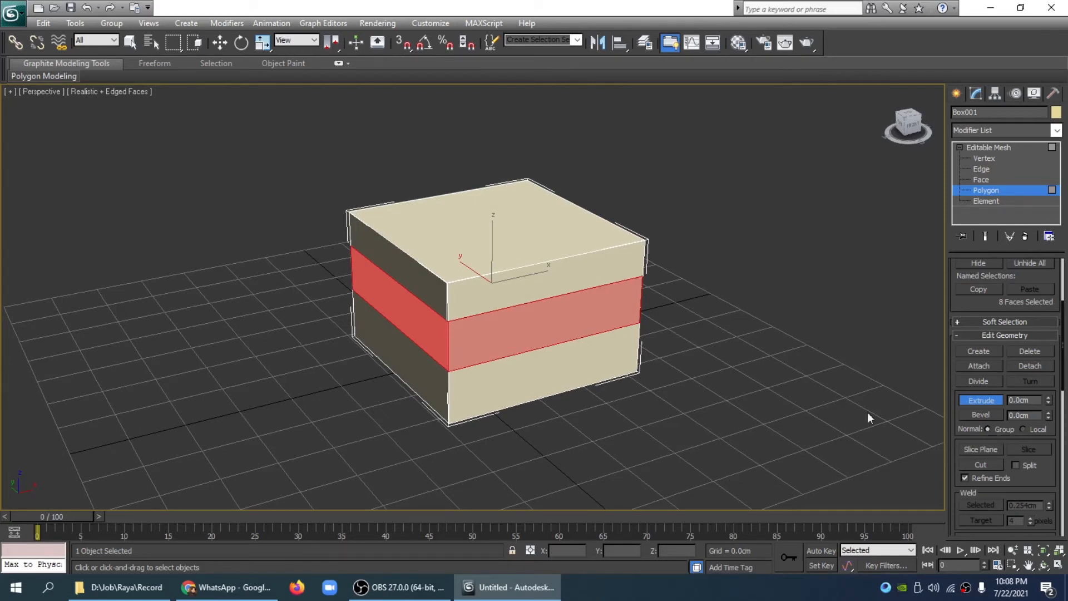
# Try extruding the four middle-band faces with the Group normal option, and undo the extrusion
pyautogui.moveTo(572, 324); pyautogui.dragTo(763, 296)
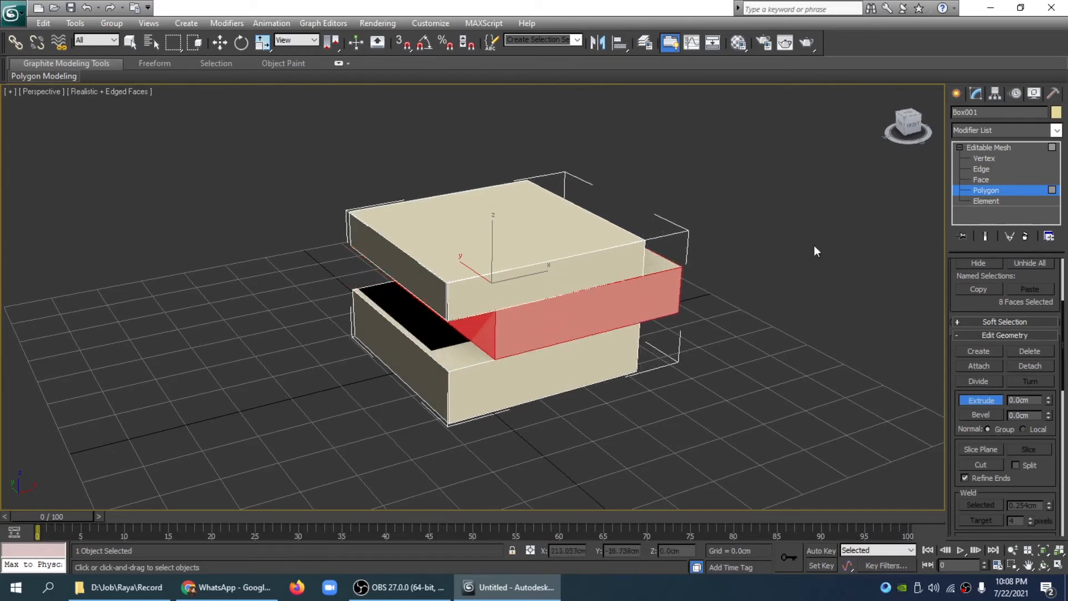
pyautogui.moveTo(912, 128)
pyautogui.mouseDown()
pyautogui.moveTo(890, 129)
pyautogui.moveTo(902, 128)
pyautogui.mouseUp()
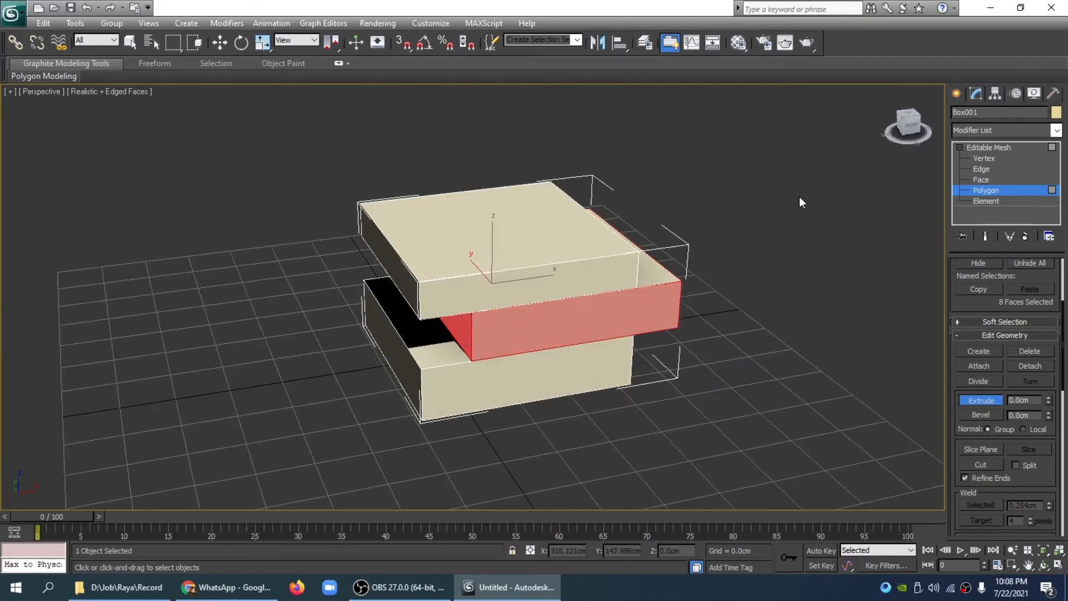
pyautogui.hotkey('ctrl', 'z')
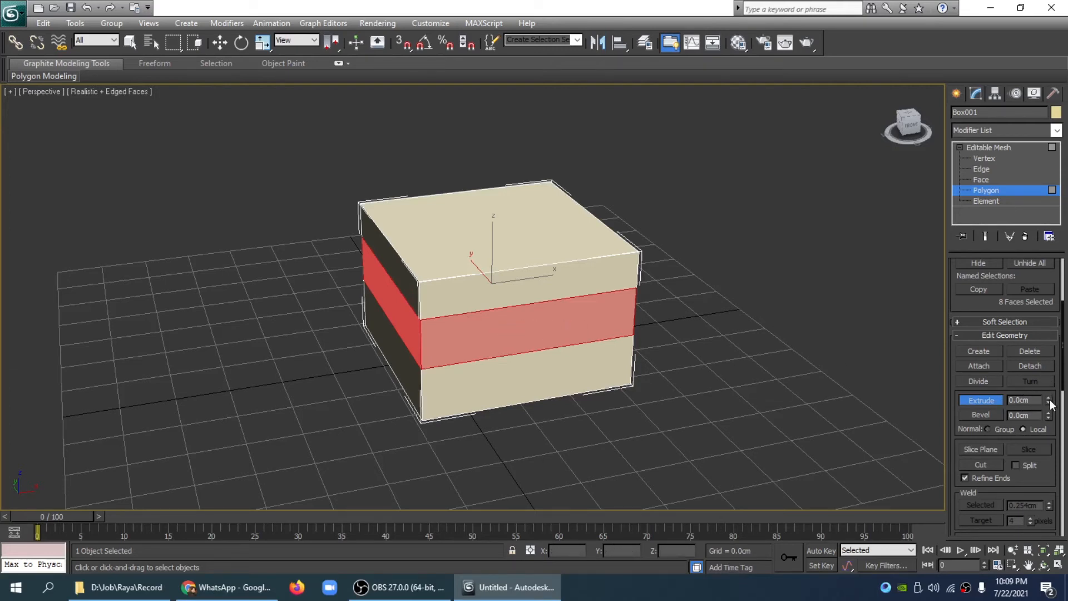
# Extrude the four middle-band faces outward on all sides using Local normals
pyautogui.moveTo(1049, 402); pyautogui.dragTo(1011, 247)
pyautogui.moveTo(908, 134)
pyautogui.mouseDown()
pyautogui.moveTo(649, 123)
pyautogui.moveTo(893, 134)
pyautogui.mouseUp()
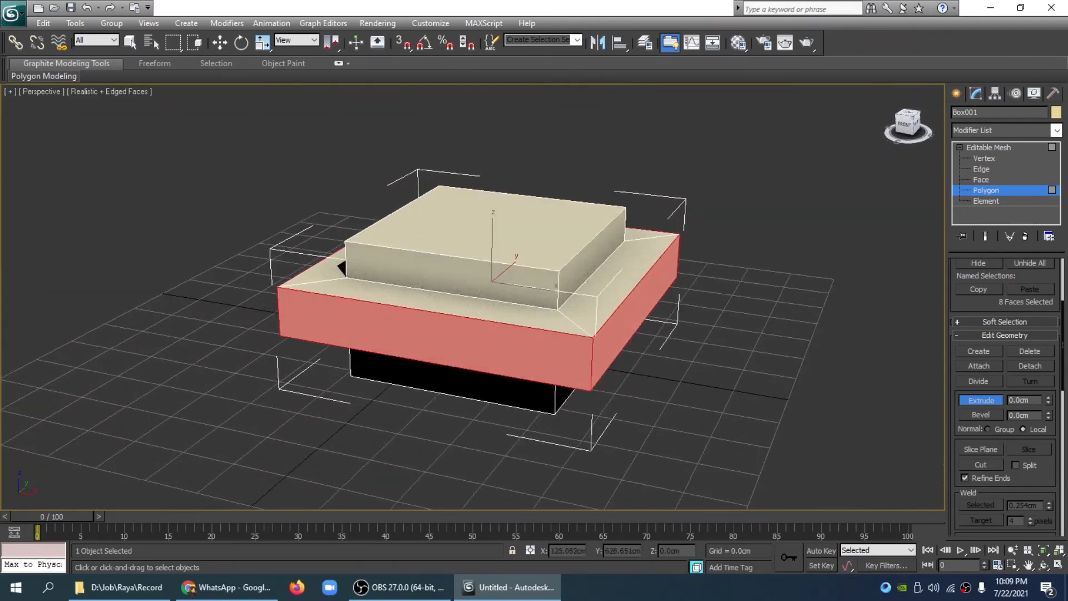
# Bevel the extruded band's outer faces inward so they narrow to a thin strip around the box
pyautogui.click(981, 415)
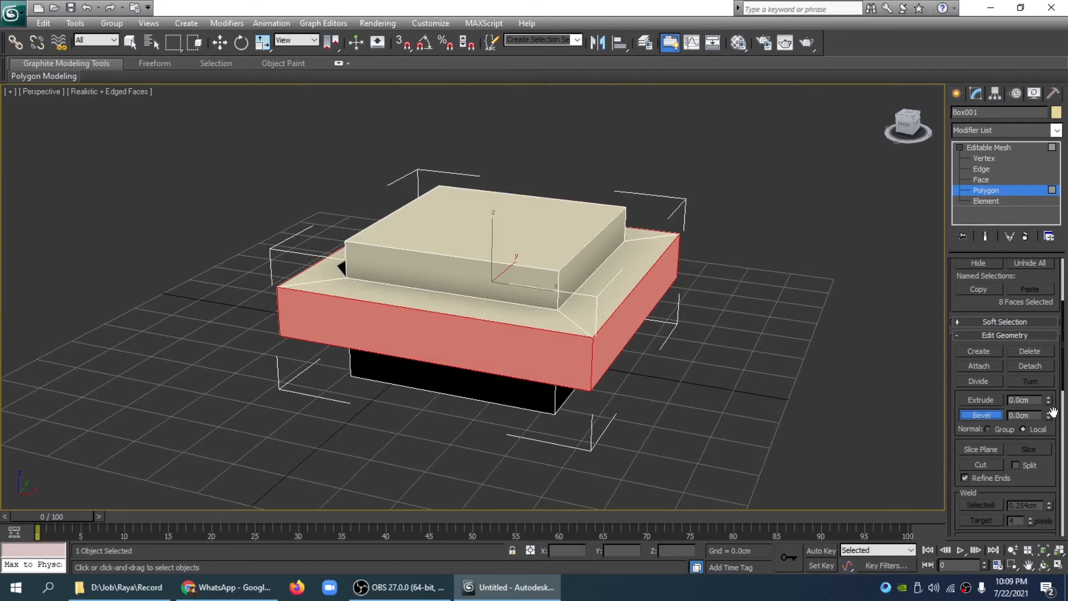
pyautogui.moveTo(1049, 418); pyautogui.dragTo(1051, 444)
pyautogui.moveTo(913, 132); pyautogui.dragTo(786, 161)
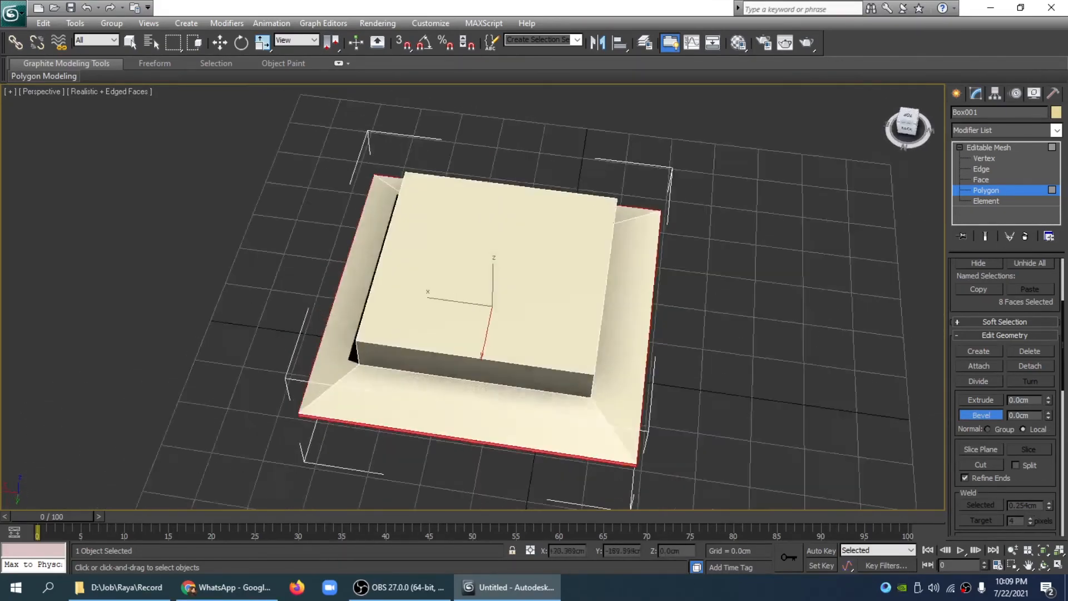
pyautogui.moveTo(553, 186); pyautogui.dragTo(878, 136)
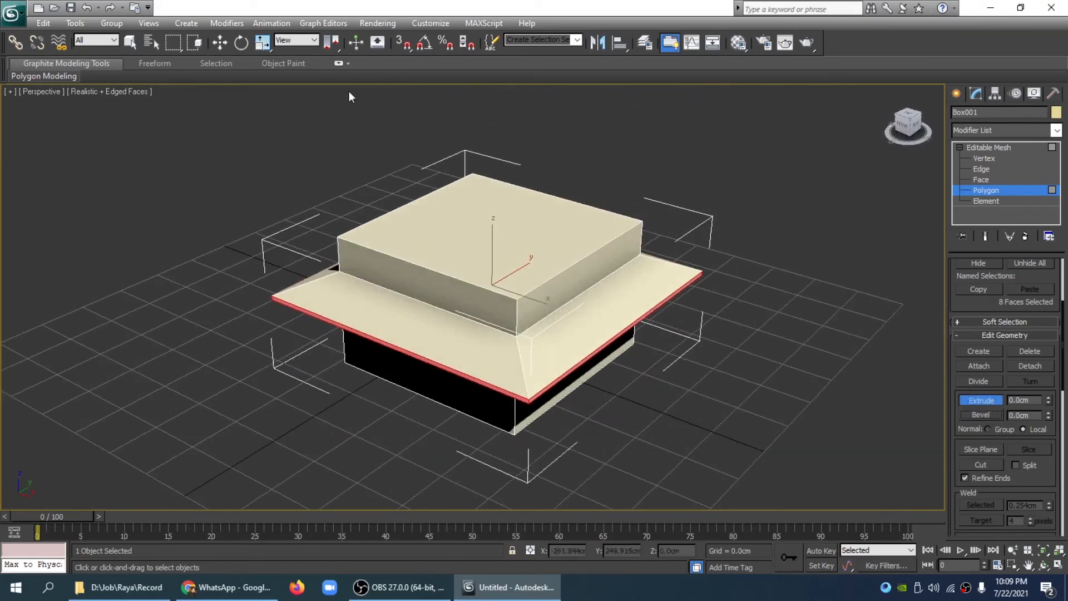
# Leave polygon editing and delete the banded box from the scene
pyautogui.click(220, 42)
pyautogui.click(718, 295)
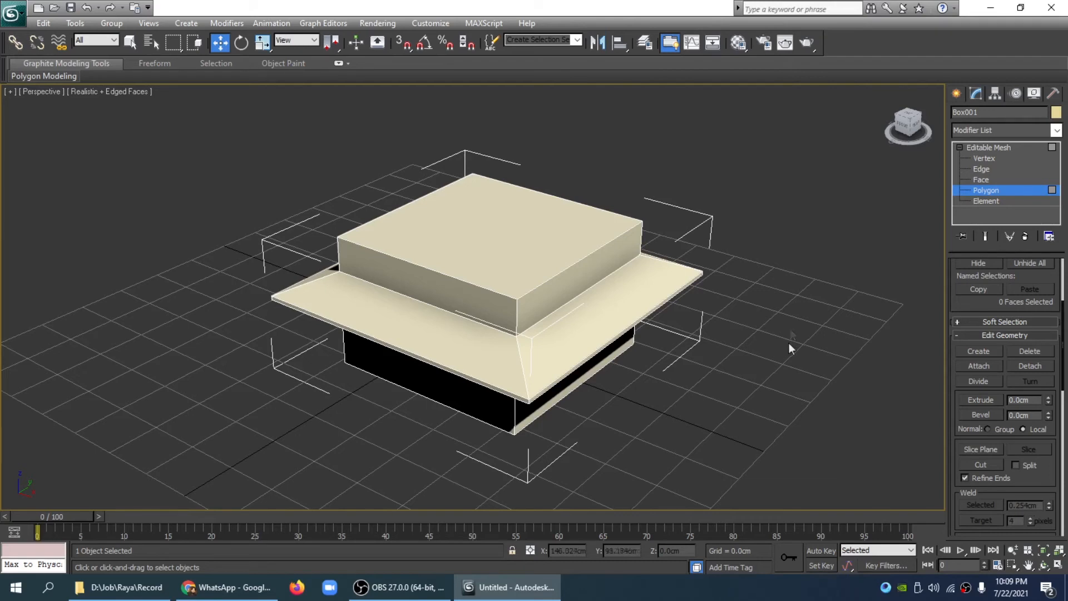
pyautogui.click(586, 318)
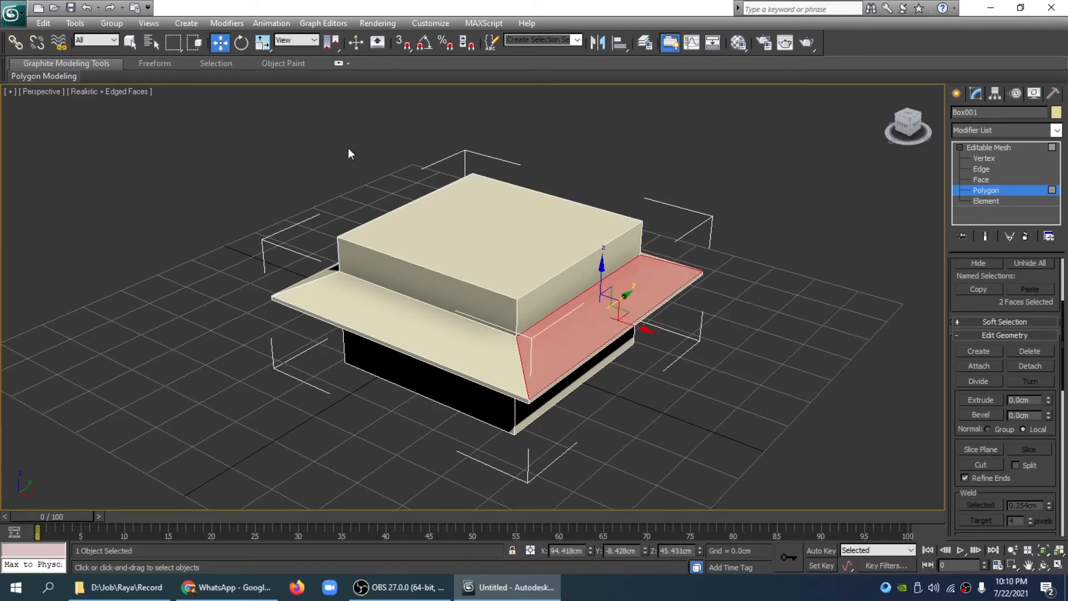
pyautogui.click(1005, 147)
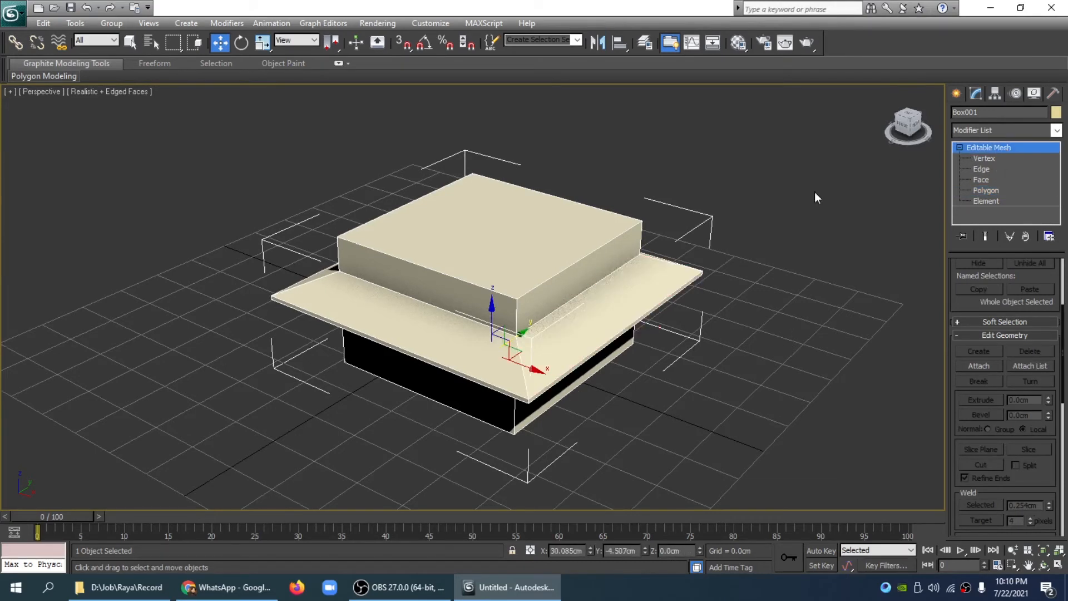
pyautogui.press('Delete')
pyautogui.click(1059, 550)
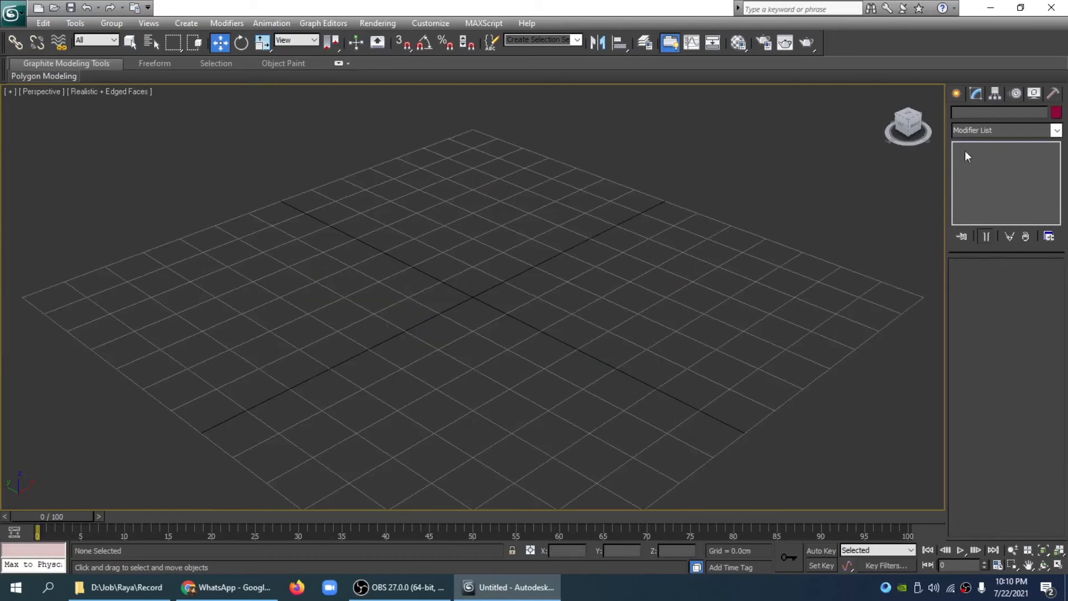
# Create a flat box about 161 cm long, 161 cm wide and 13 cm high near the grid's center
pyautogui.click(957, 93)
pyautogui.click(980, 179)
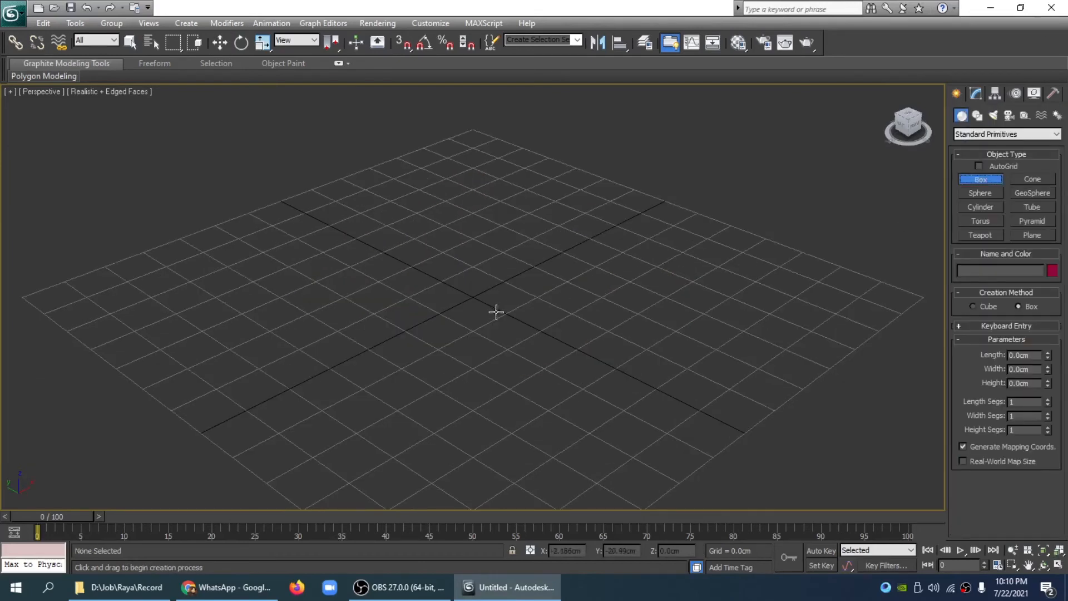
pyautogui.moveTo(459, 316); pyautogui.dragTo(598, 359)
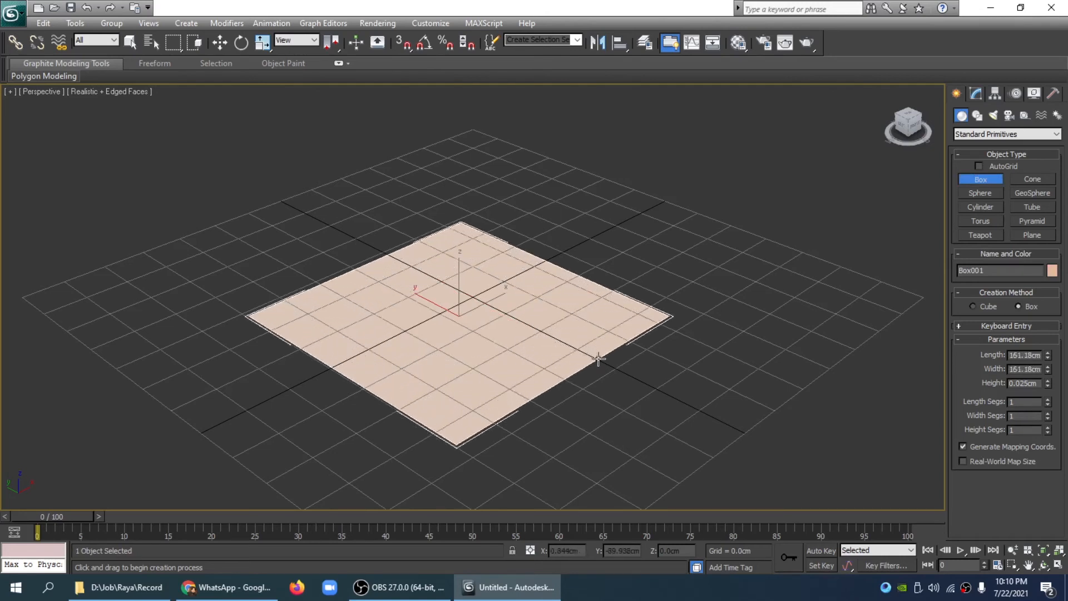
pyautogui.click(607, 331)
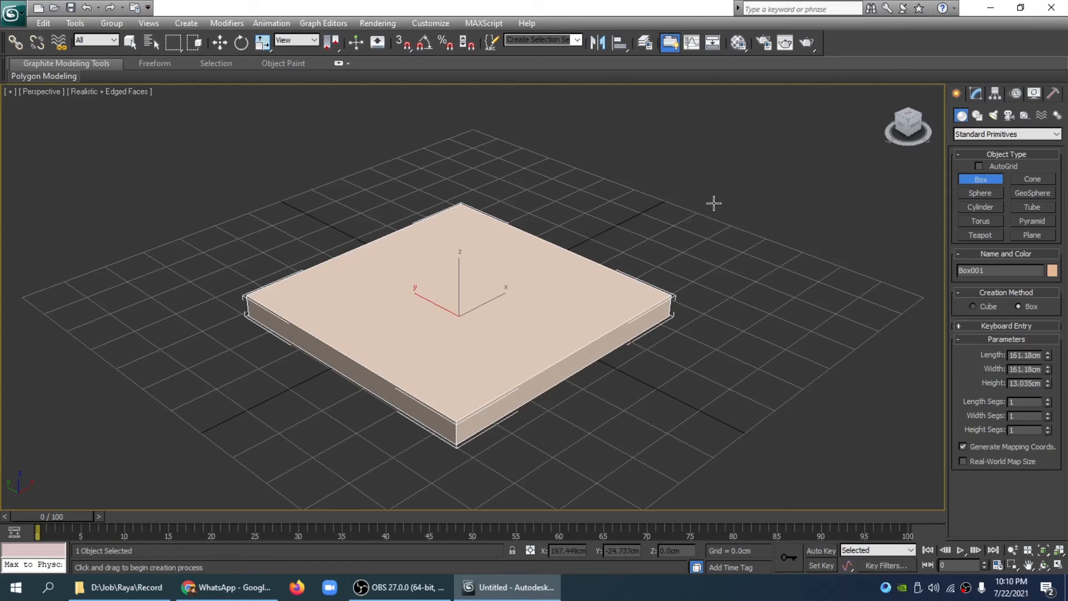
pyautogui.click(225, 42)
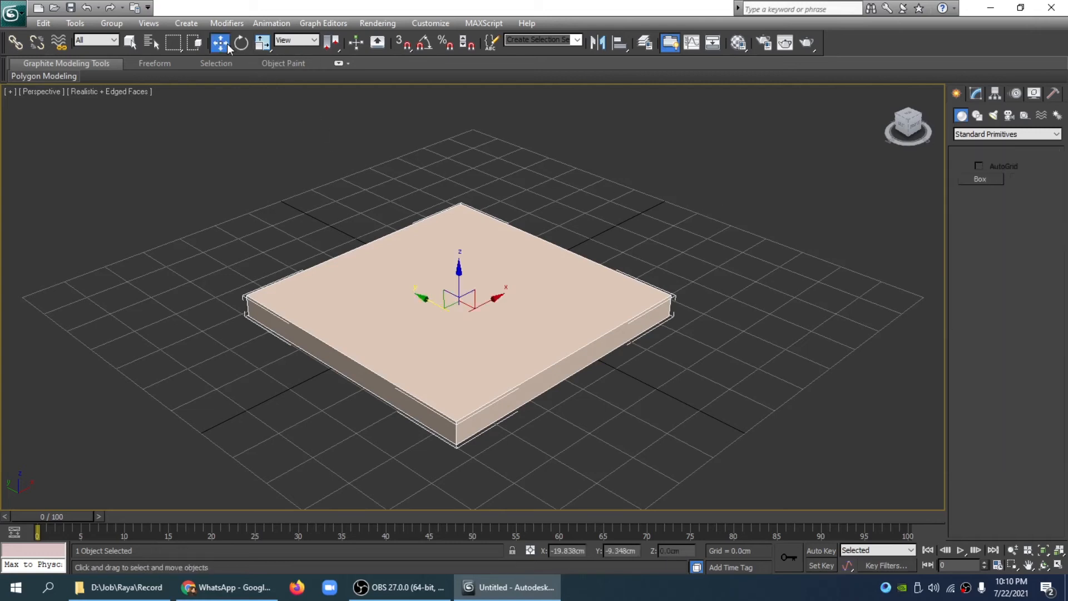
# Convert the flat box to an Editable Mesh and select its top face at Polygon level
pyautogui.rightClick(514, 290)
pyautogui.moveTo(602, 415)
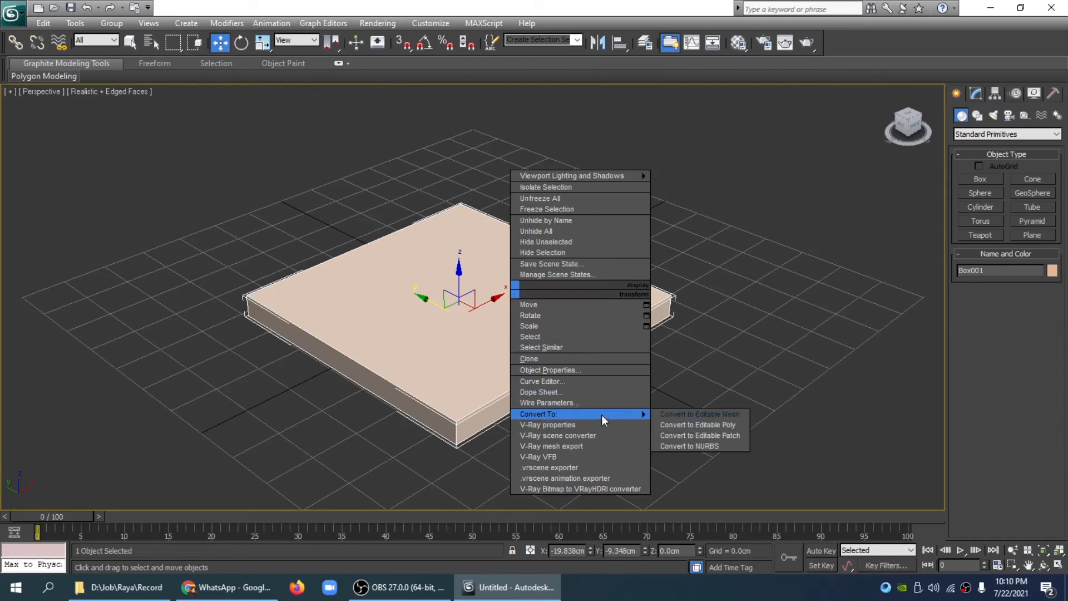
pyautogui.click(690, 414)
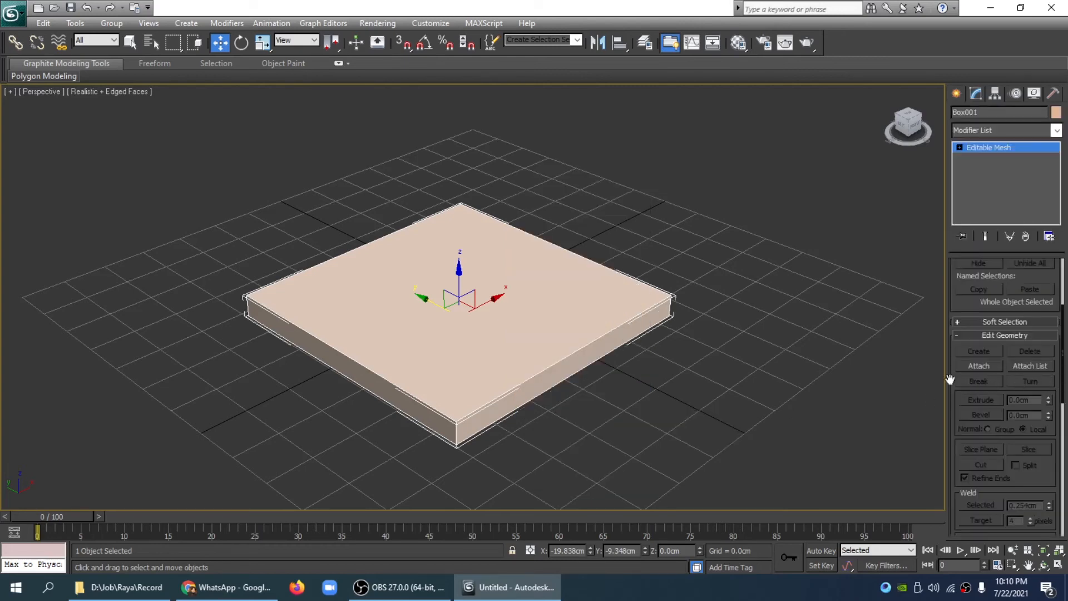
pyautogui.click(959, 147)
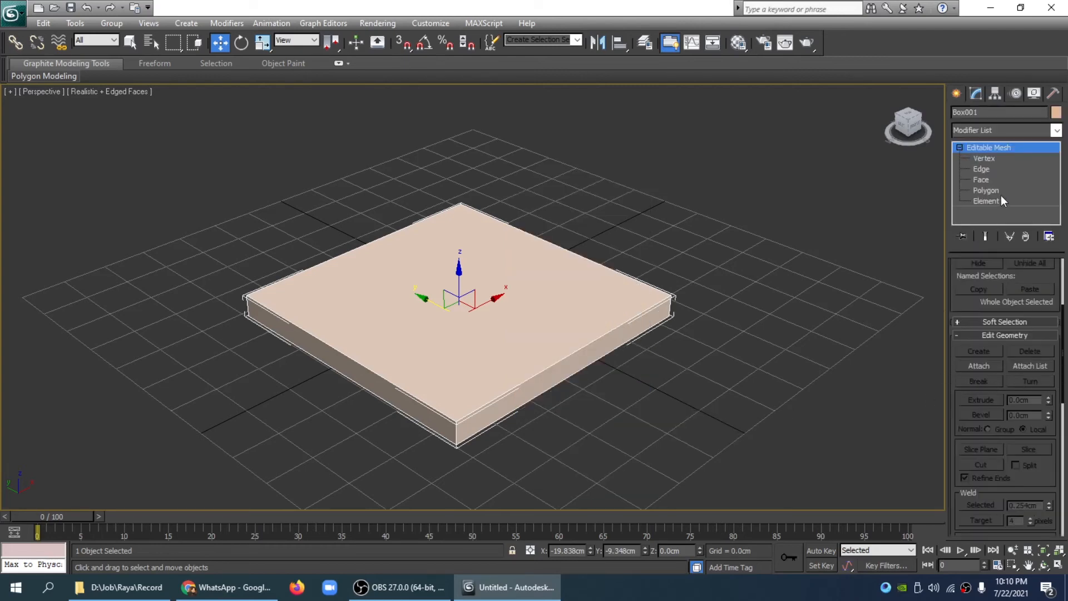
pyautogui.click(986, 190)
pyautogui.click(593, 327)
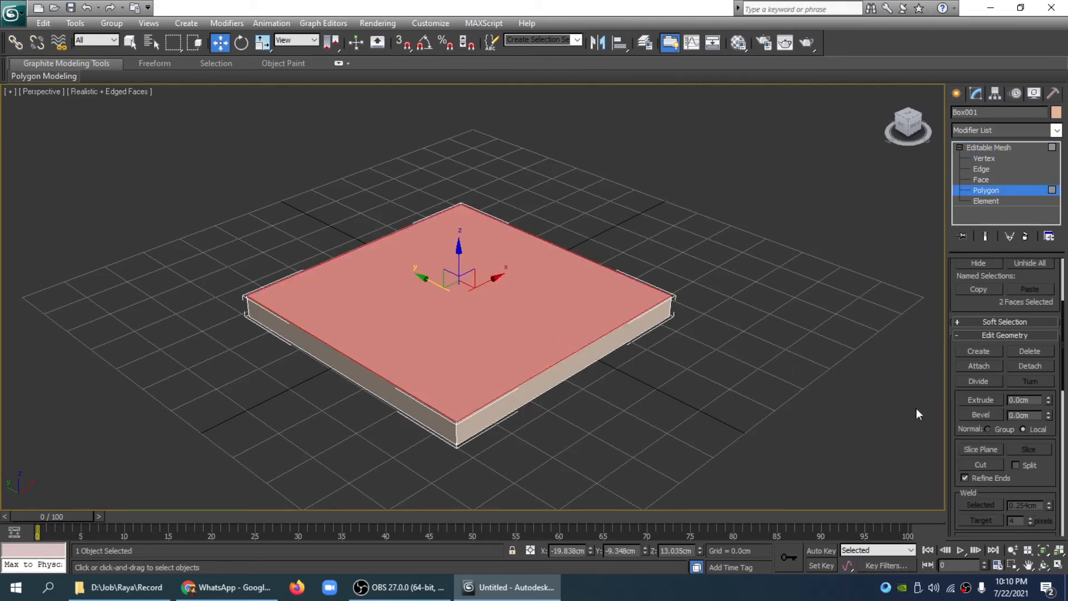
# Bevel the box's top face inward to a smaller central square, raised about 2.4 cm
pyautogui.click(981, 415)
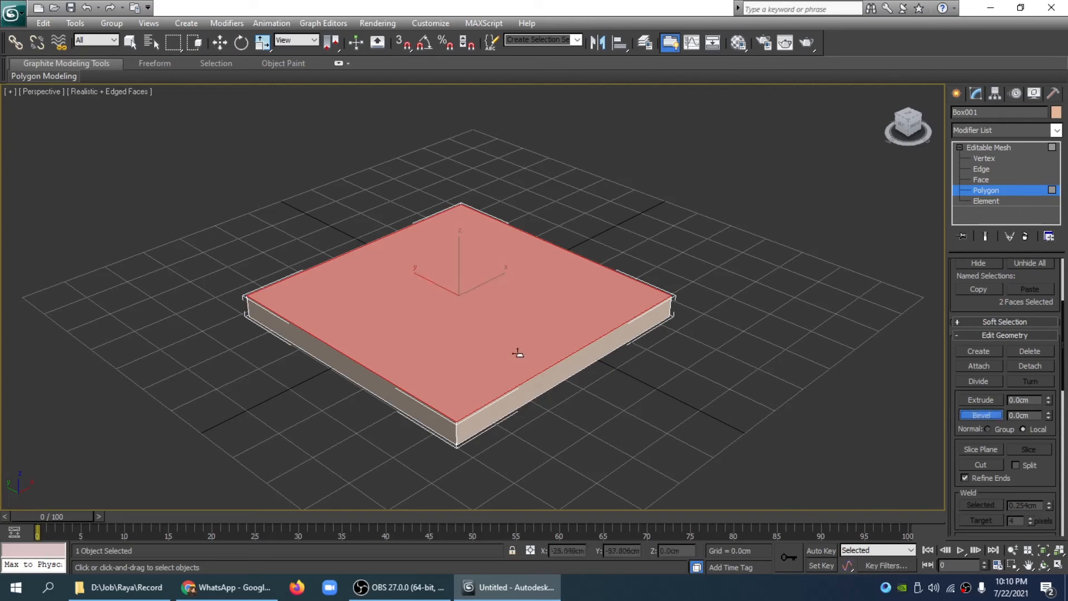
pyautogui.moveTo(512, 341); pyautogui.dragTo(657, 421)
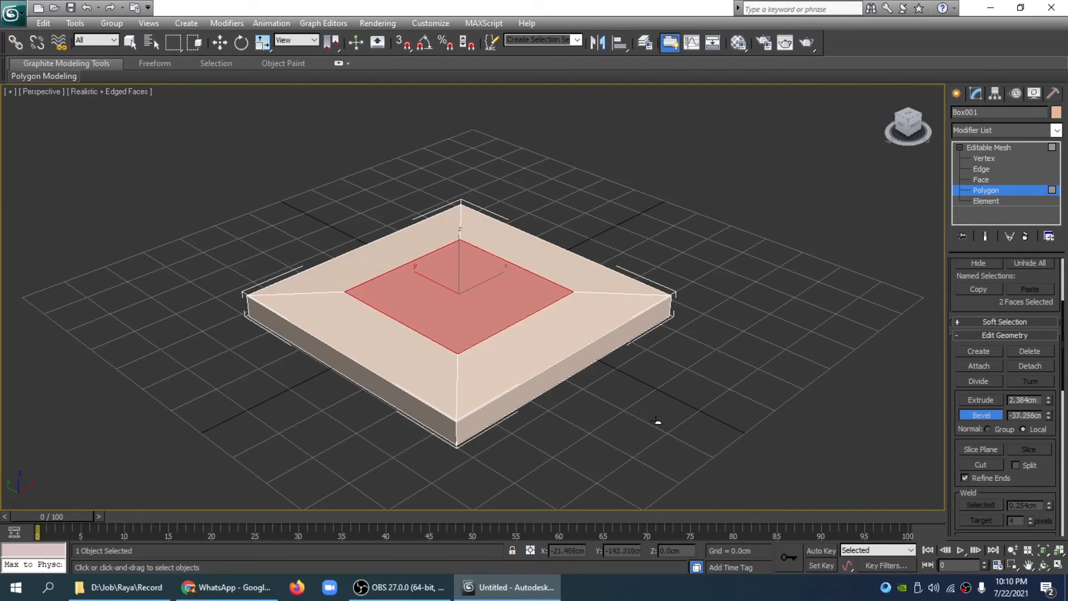
pyautogui.click(729, 446)
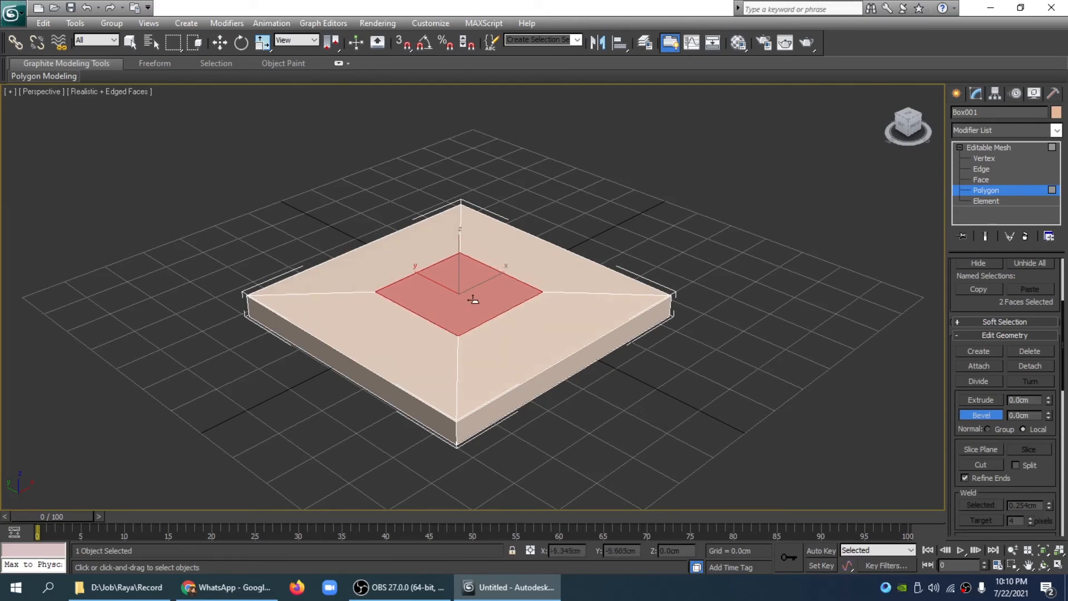
# Bevel the central square upward and outward in flaring tiers, and extrude the widened top face into a thin slab
pyautogui.moveTo(472, 299)
pyautogui.mouseDown()
pyautogui.moveTo(466, 272)
pyautogui.moveTo(477, 282)
pyautogui.moveTo(448, 253)
pyautogui.moveTo(478, 283)
pyautogui.mouseUp()
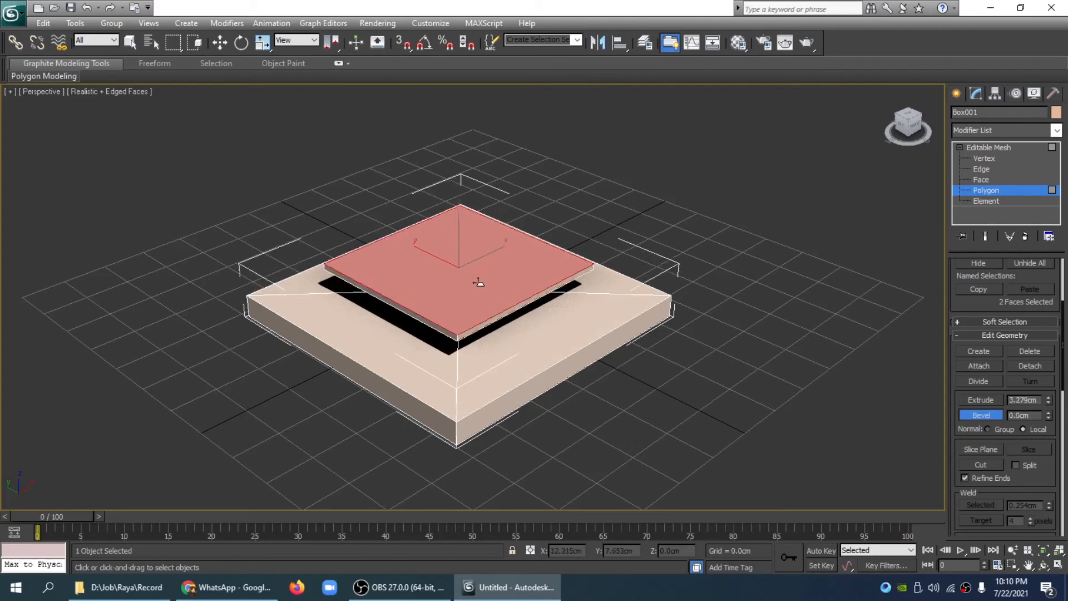
pyautogui.click(455, 261)
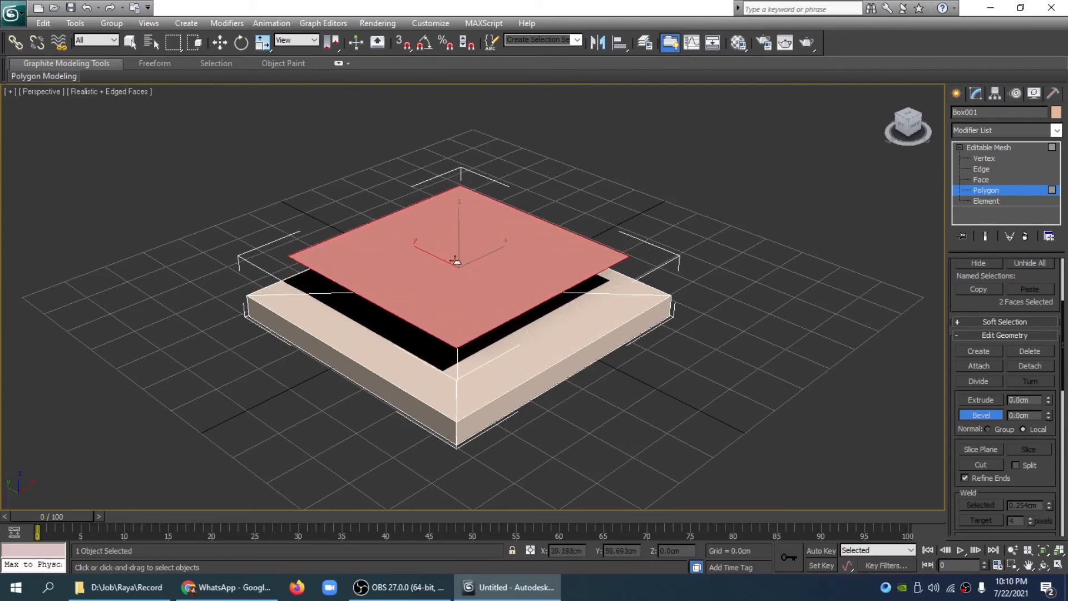
pyautogui.click(981, 400)
pyautogui.moveTo(494, 282); pyautogui.dragTo(494, 262)
# Bevel the upper slab's top face inward to a small central square, raised about 1.8 cm
pyautogui.click(915, 129)
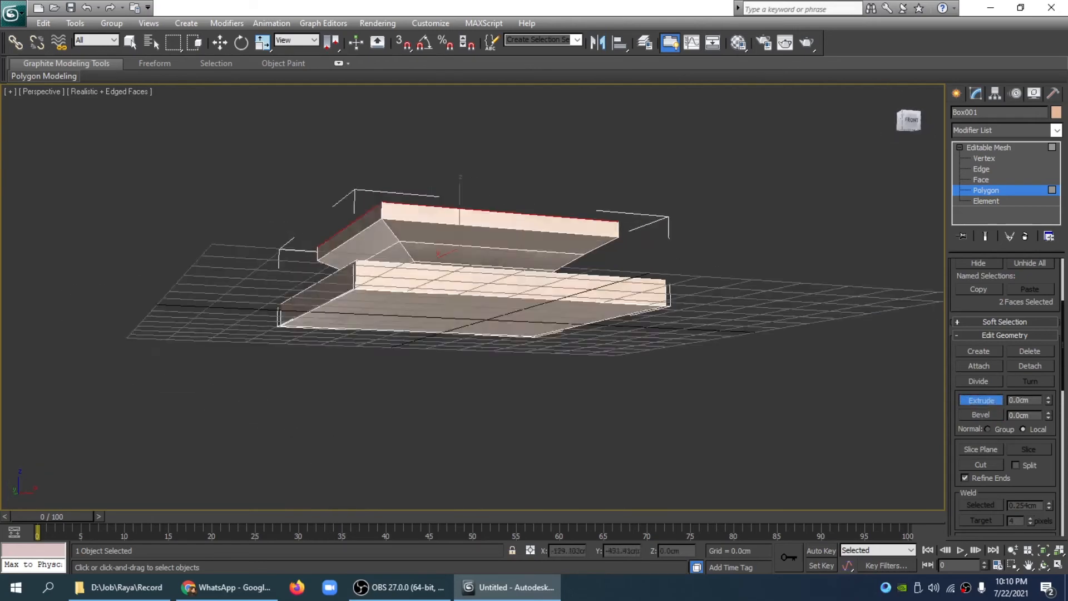
pyautogui.moveTo(916, 129); pyautogui.dragTo(932, 174)
pyautogui.click(917, 133)
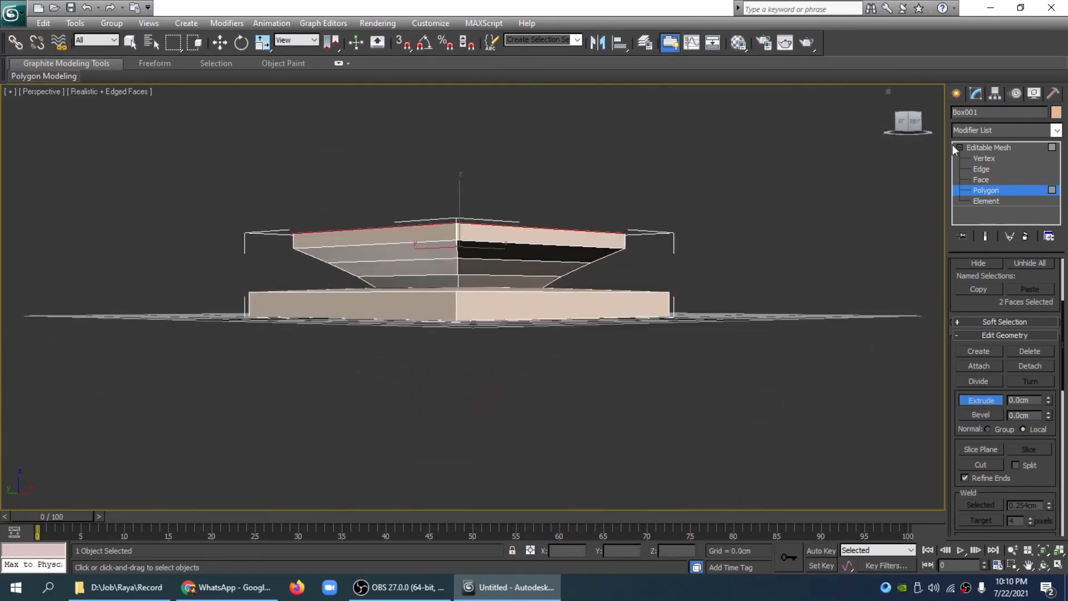
pyautogui.moveTo(910, 124); pyautogui.dragTo(928, 158)
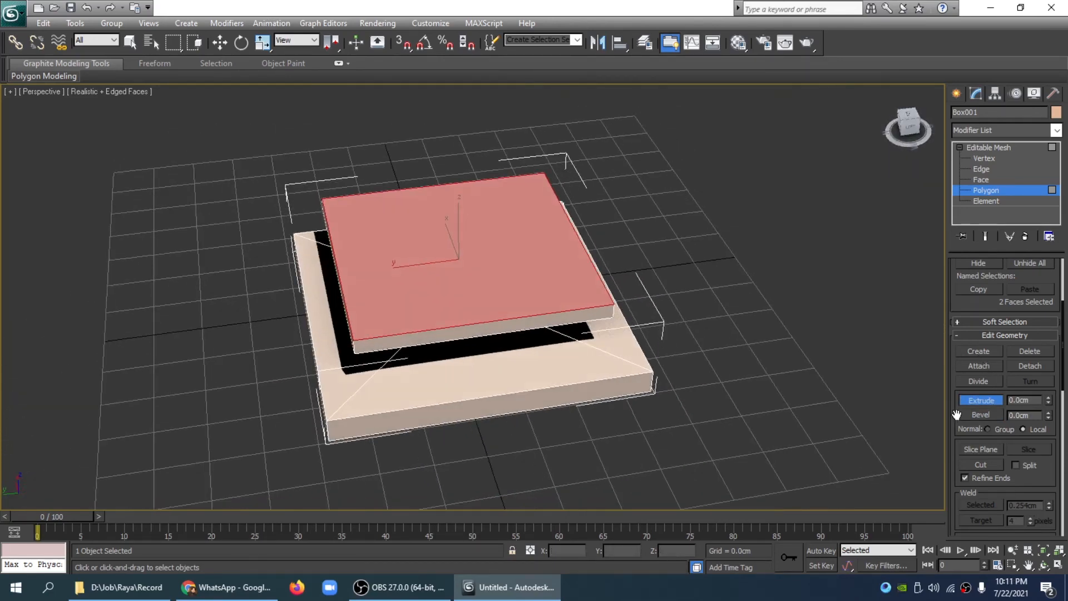
pyautogui.click(982, 415)
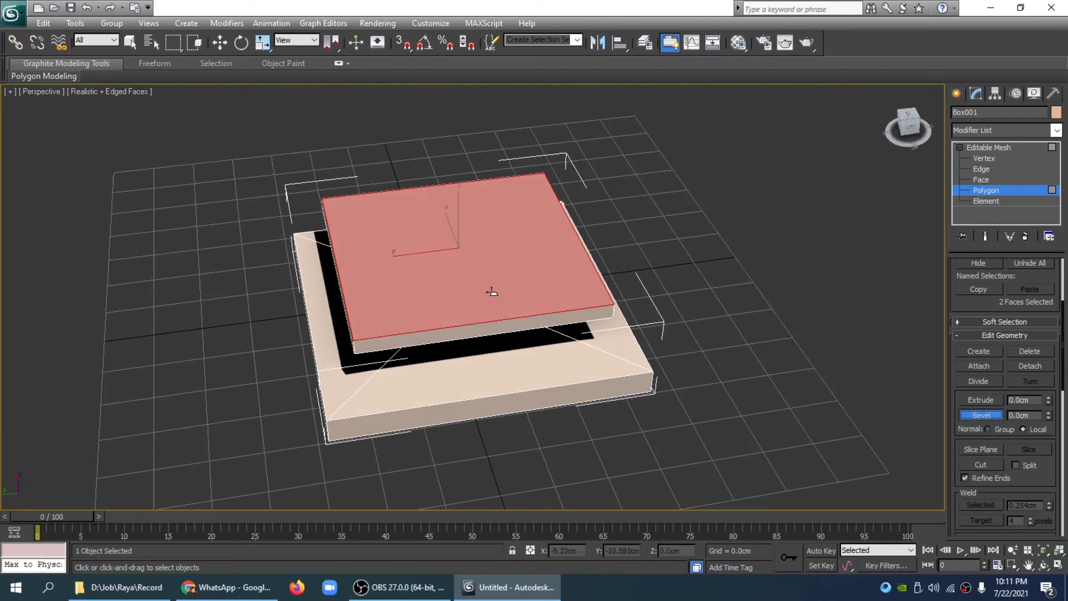
pyautogui.moveTo(491, 292); pyautogui.dragTo(489, 284)
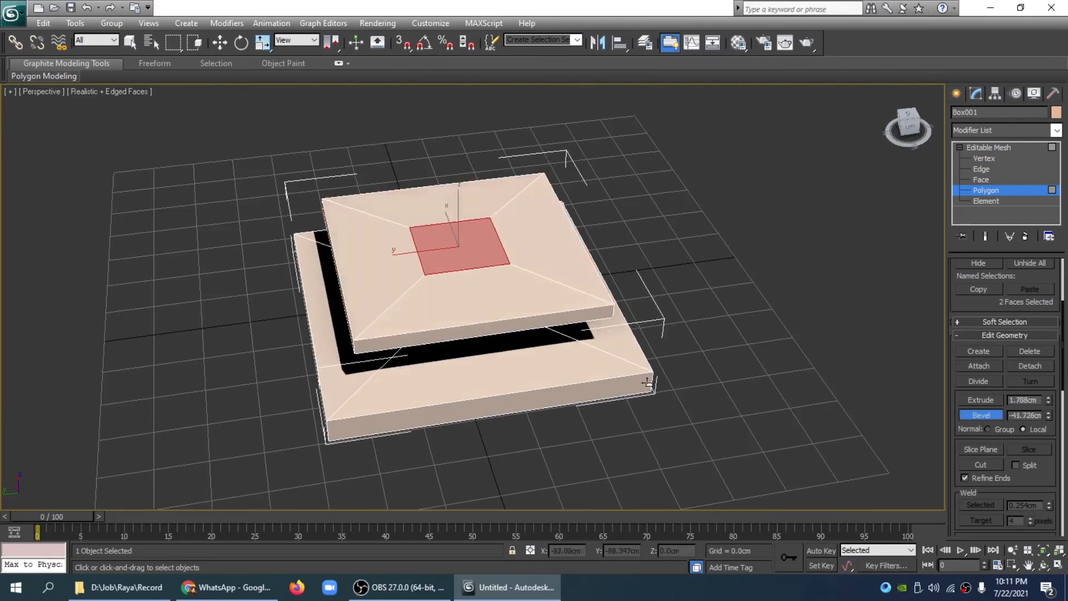
pyautogui.click(694, 408)
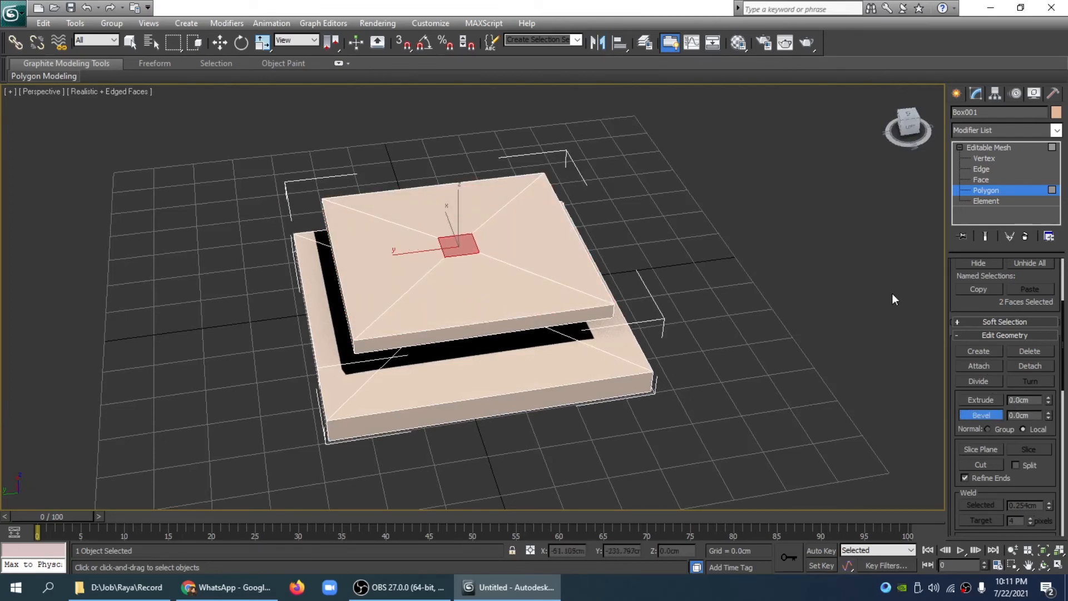
# Try raising the small central square into a short straight shaft, and undo it
pyautogui.scroll(-2, 866, 294)
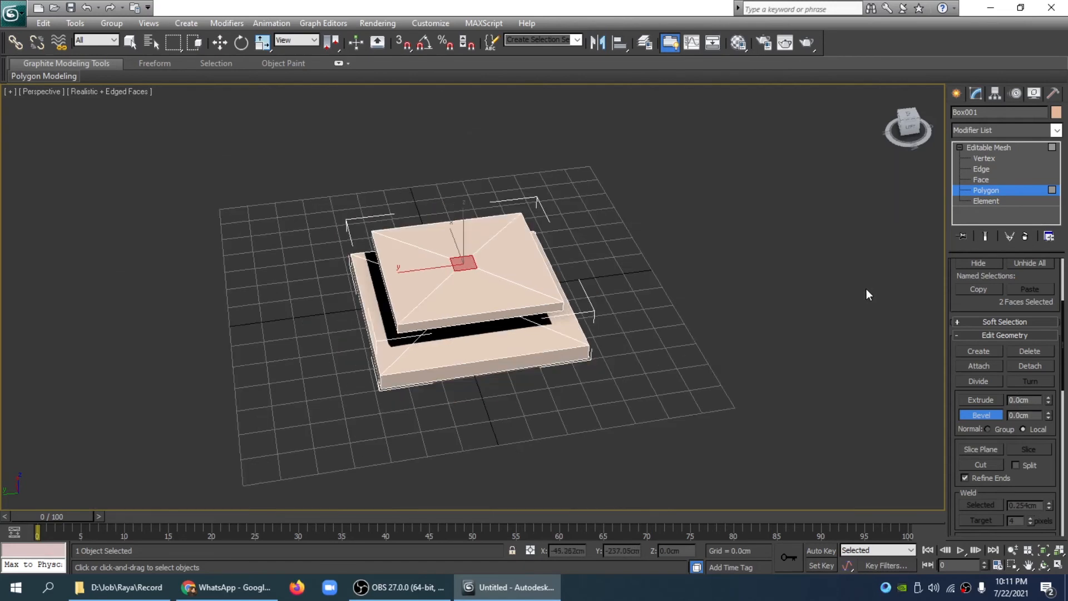
pyautogui.scroll(-2, 866, 294)
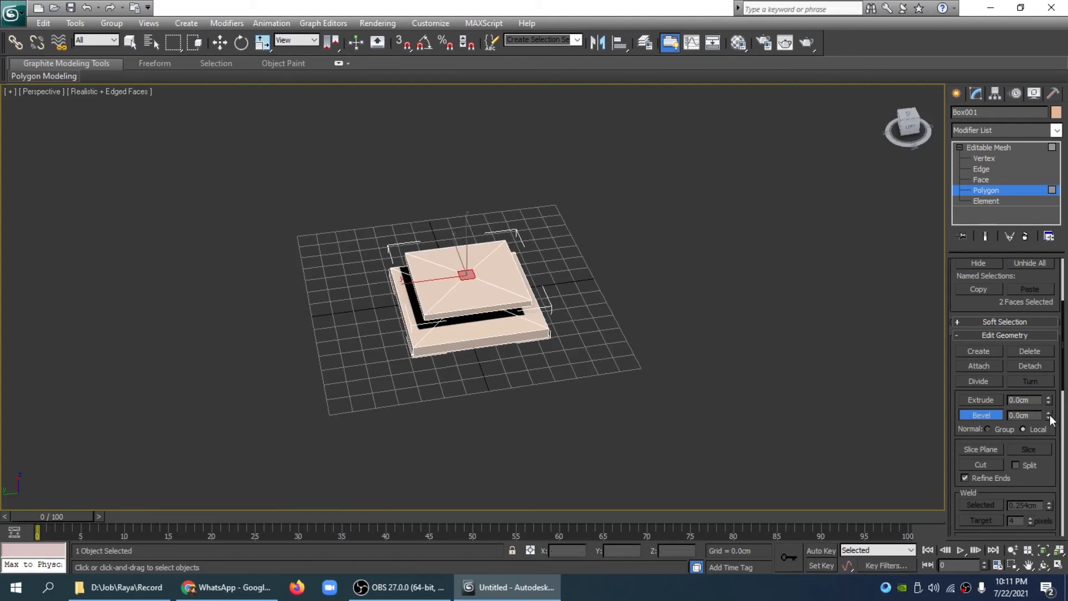
pyautogui.moveTo(1050, 419); pyautogui.dragTo(1051, 13)
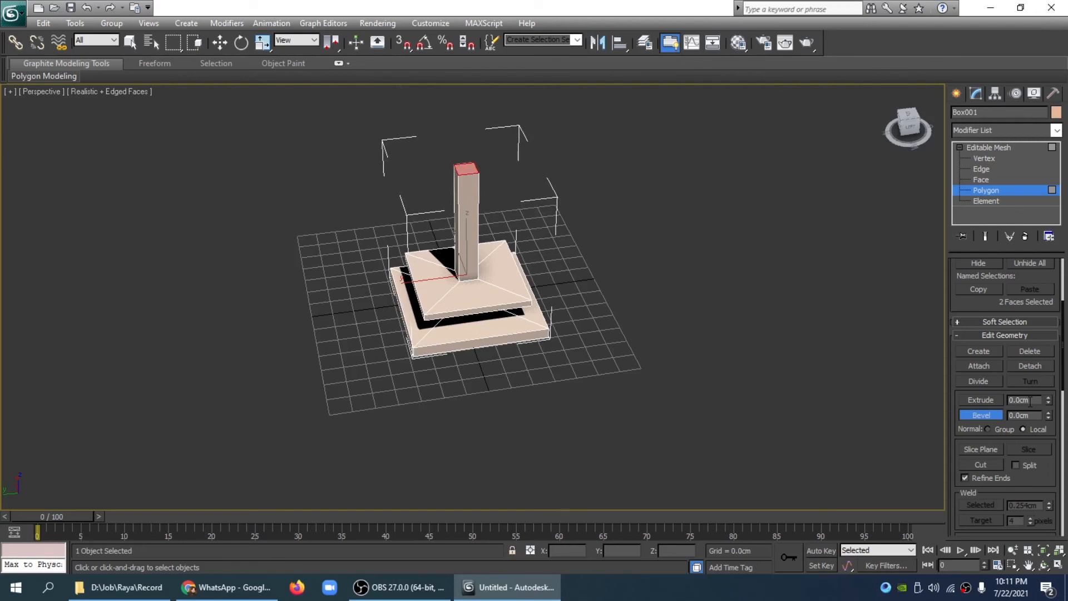
pyautogui.hotkey('ctrl', 'z')
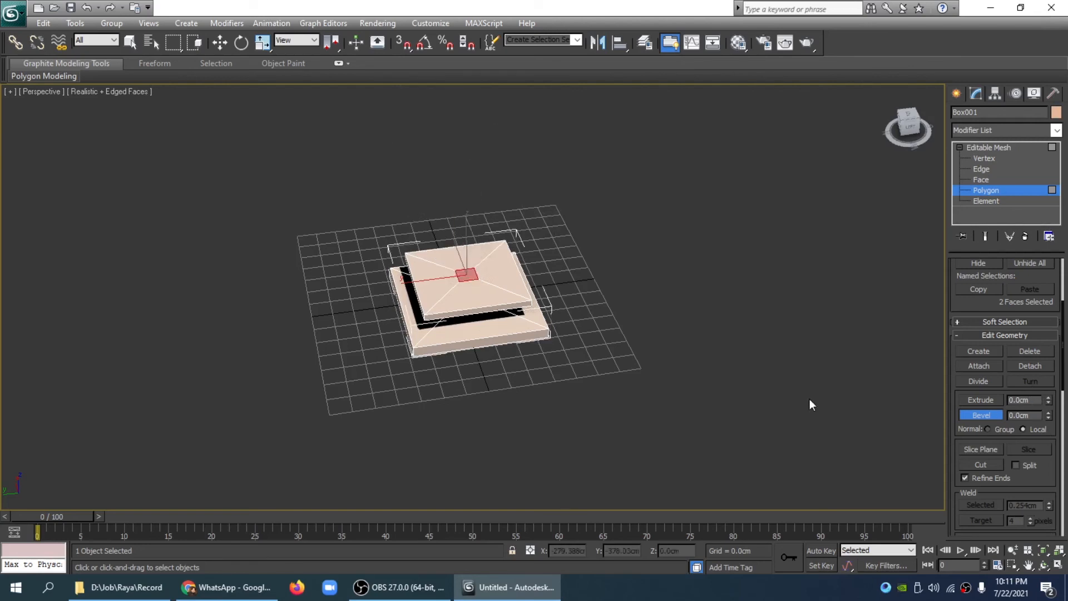
# Extrude the small central square into a tall shaft and bevel its top face inward to taper the shaft
pyautogui.scroll(-2, 810, 399)
pyautogui.moveTo(1049, 402); pyautogui.dragTo(1052, 556)
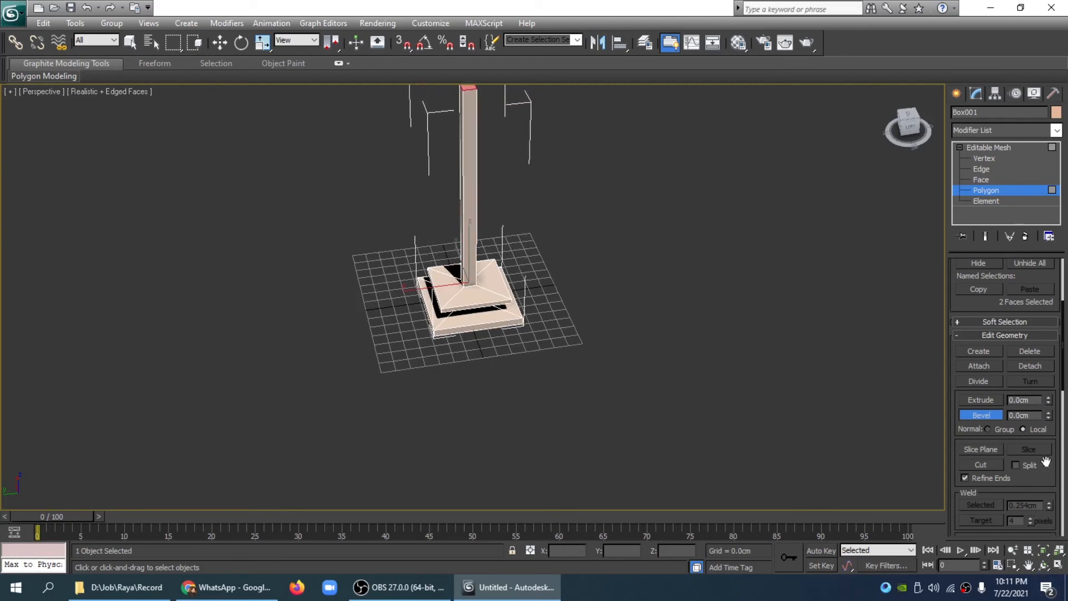
pyautogui.moveTo(1048, 416); pyautogui.dragTo(1050, 432)
# Bevel the shaft's top face slightly upward and outward into a wide overhanging plate
pyautogui.moveTo(792, 303); pyautogui.dragTo(792, 380, button='middle')
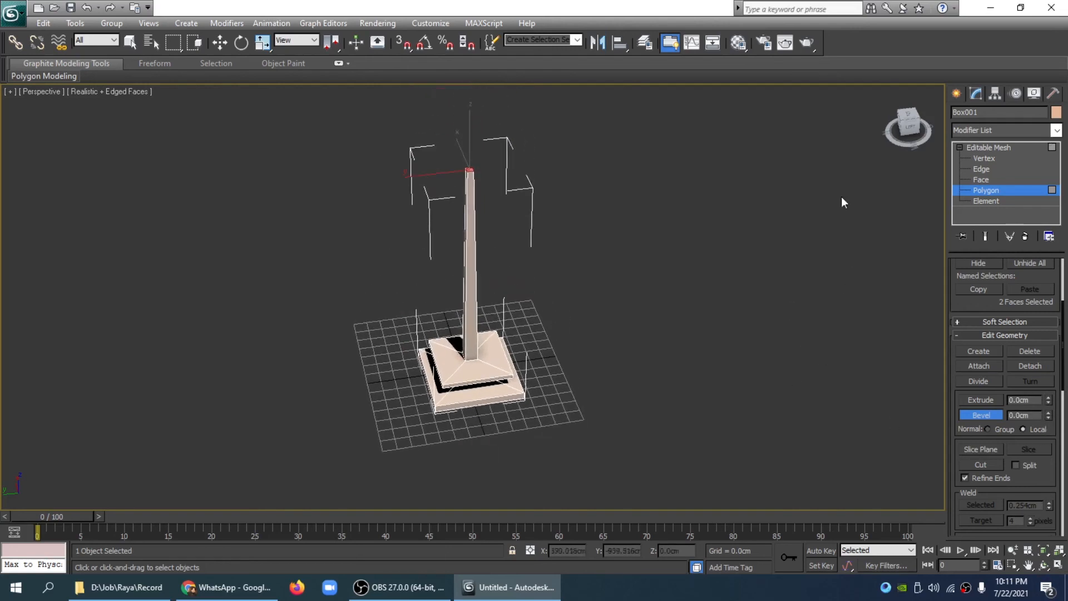
pyautogui.moveTo(905, 135); pyautogui.dragTo(910, 128)
pyautogui.keyDown('alt'); pyautogui.moveTo(748, 167); pyautogui.dragTo(644, 200, button='middle'); pyautogui.keyUp('alt')
pyautogui.scroll(6, 644, 201)
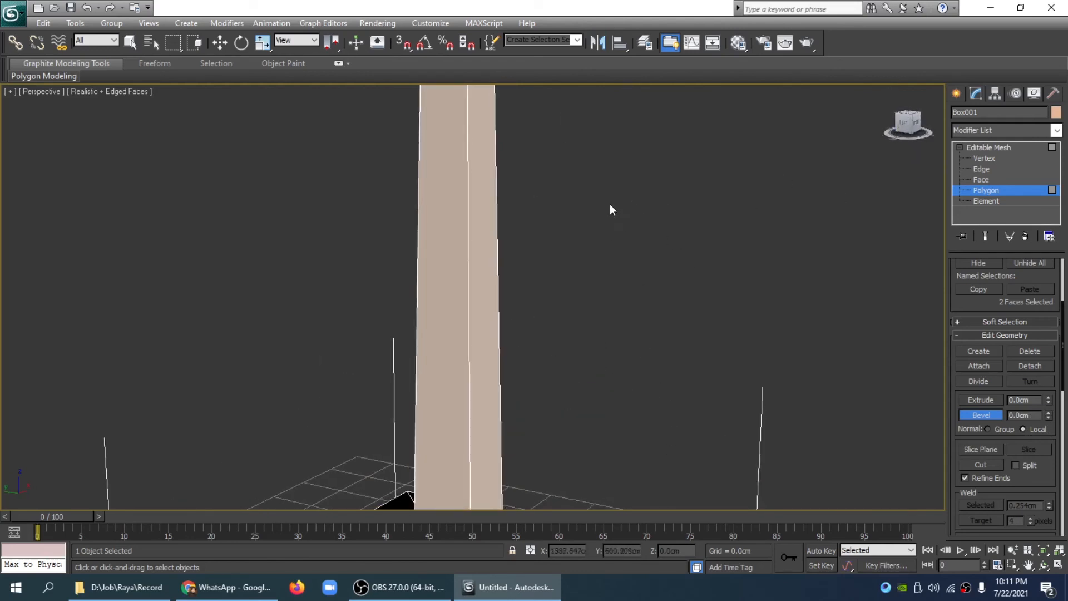
pyautogui.scroll(-2, 609, 204)
pyautogui.moveTo(610, 206); pyautogui.dragTo(633, 557, button='middle')
pyautogui.moveTo(626, 290); pyautogui.dragTo(642, 459, button='middle')
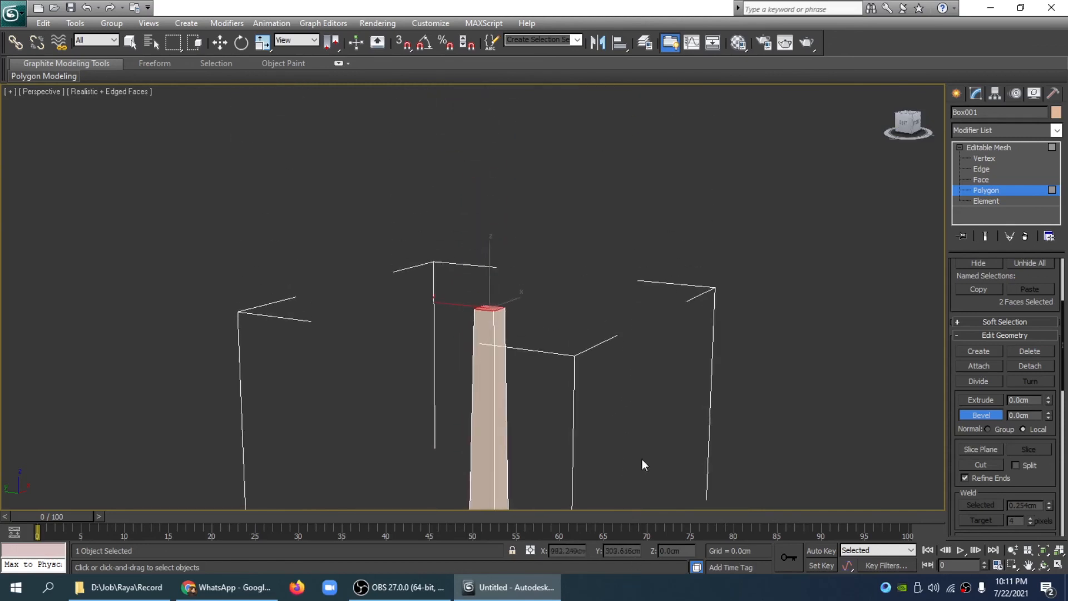
pyautogui.moveTo(902, 132); pyautogui.dragTo(902, 149)
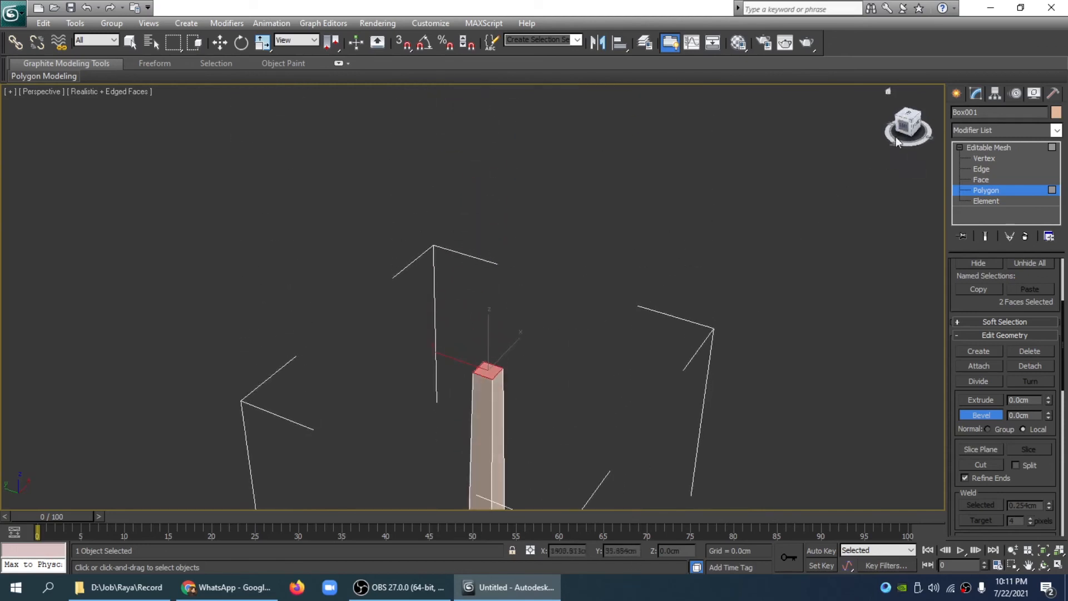
pyautogui.scroll(3, 698, 294)
pyautogui.moveTo(742, 377); pyautogui.dragTo(733, 328, button='middle')
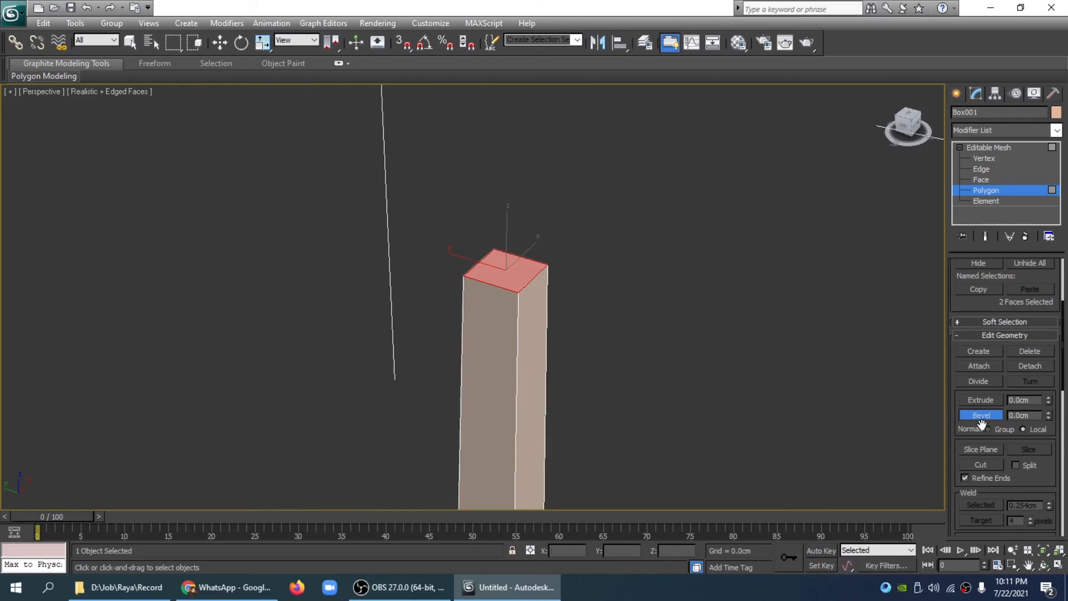
pyautogui.moveTo(519, 275); pyautogui.dragTo(517, 271)
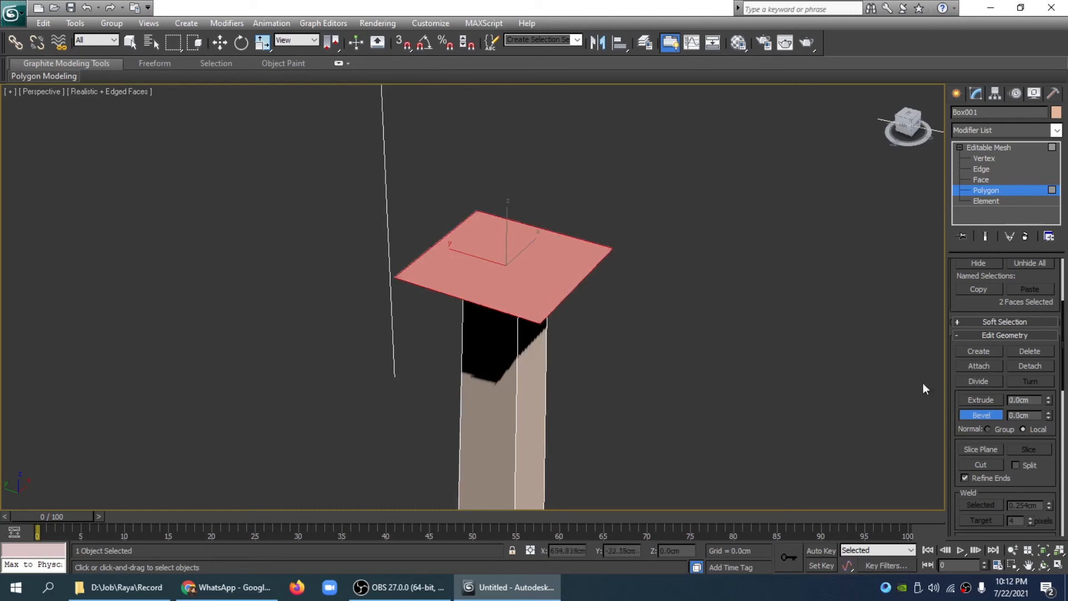
# Extrude the overhanging plate upward into a thin slab and bevel its top face inward to a smaller square
pyautogui.click(975, 399)
pyautogui.moveTo(544, 279); pyautogui.dragTo(567, 285)
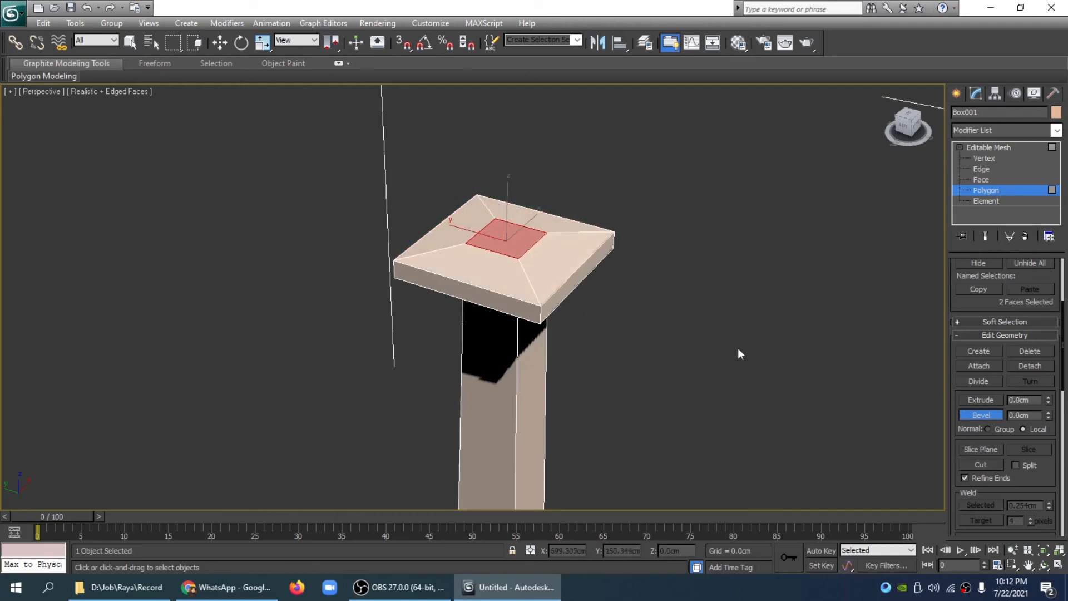
# Bevel the cap's inset square up into a pointed pyramid about 21 cm high, and leave polygon editing
pyautogui.moveTo(518, 244); pyautogui.dragTo(519, 186)
pyautogui.click(519, 247)
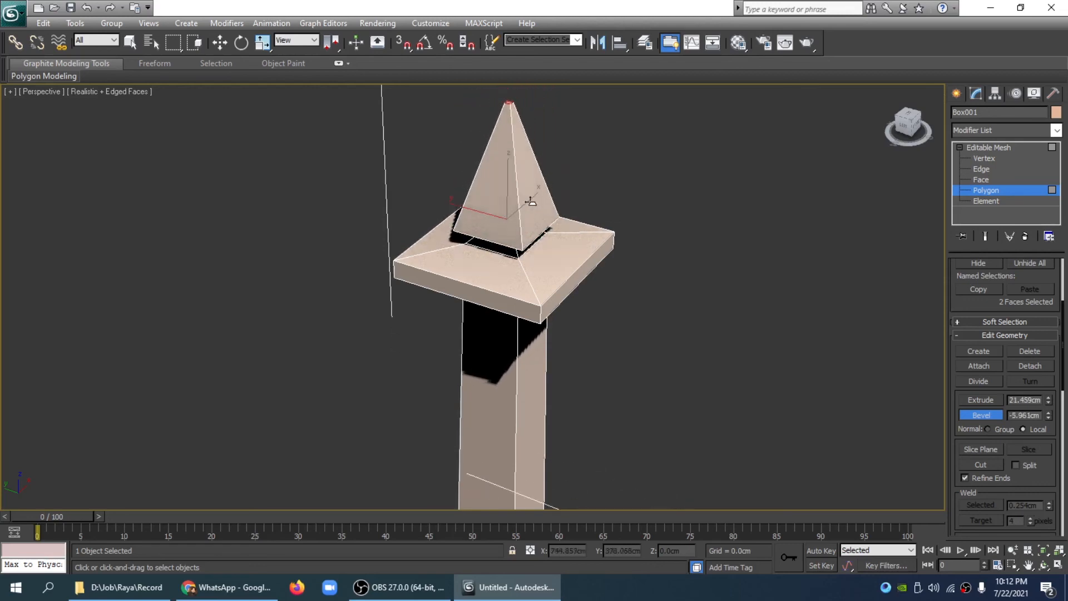
pyautogui.click(531, 201)
pyautogui.click(1008, 147)
pyautogui.press('w')
# Examine the whole column from its stepped base to the pointed cap
pyautogui.scroll(-5, 765, 296)
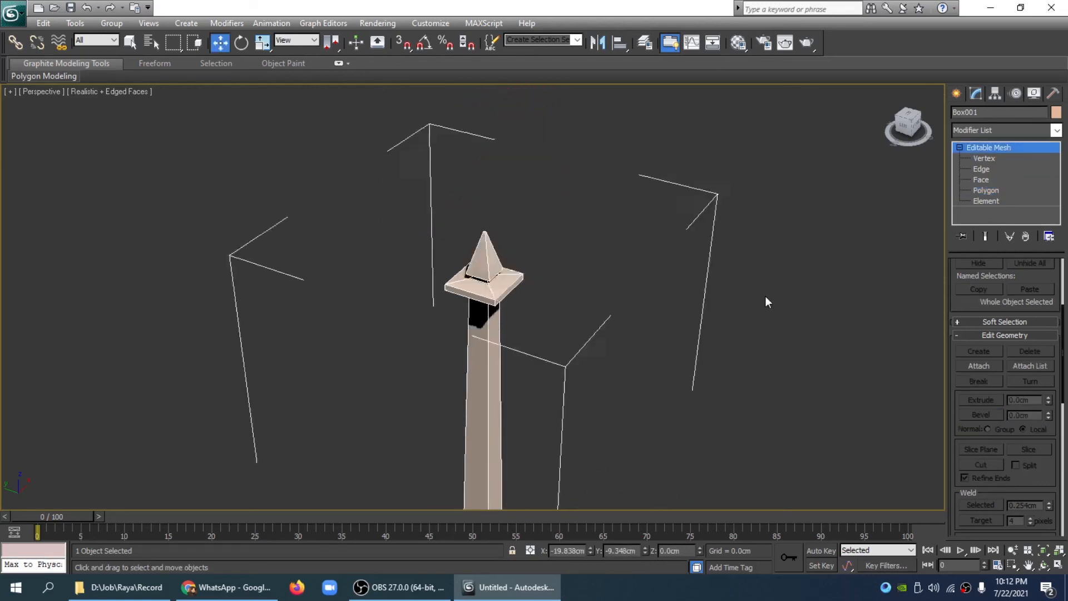
pyautogui.click(907, 138)
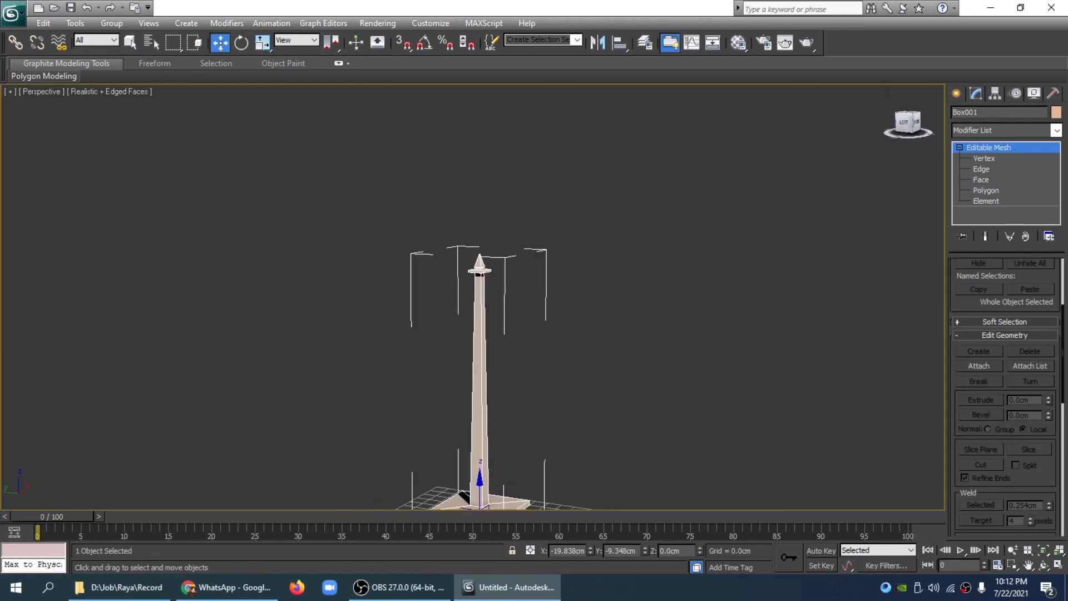
pyautogui.click(1030, 569)
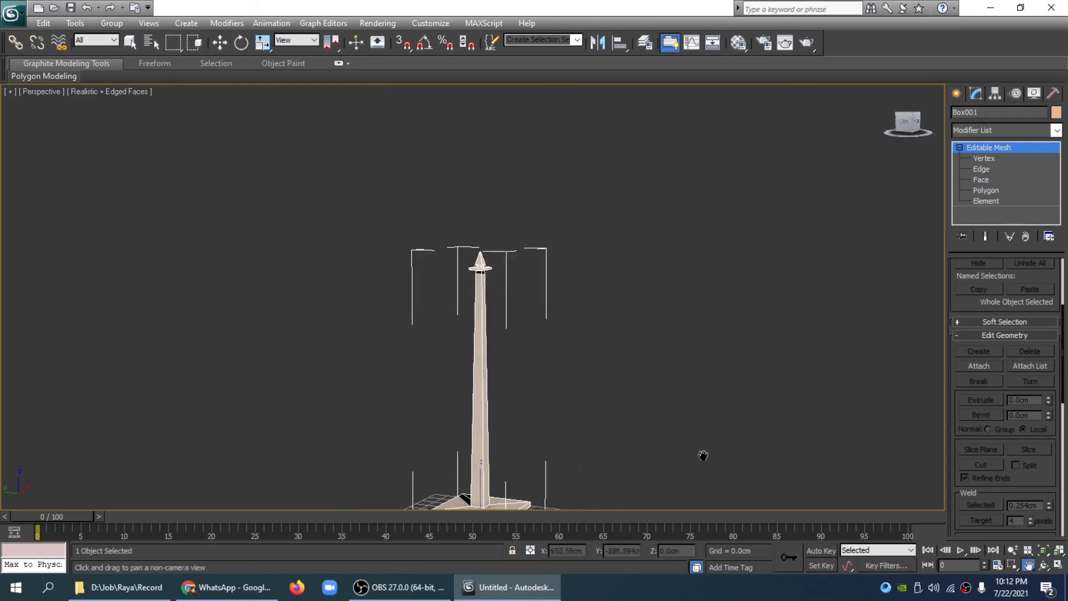
pyautogui.moveTo(703, 453); pyautogui.dragTo(674, 388)
pyautogui.moveTo(904, 132)
pyautogui.mouseDown()
pyautogui.moveTo(839, 137)
pyautogui.moveTo(901, 142)
pyautogui.mouseUp()
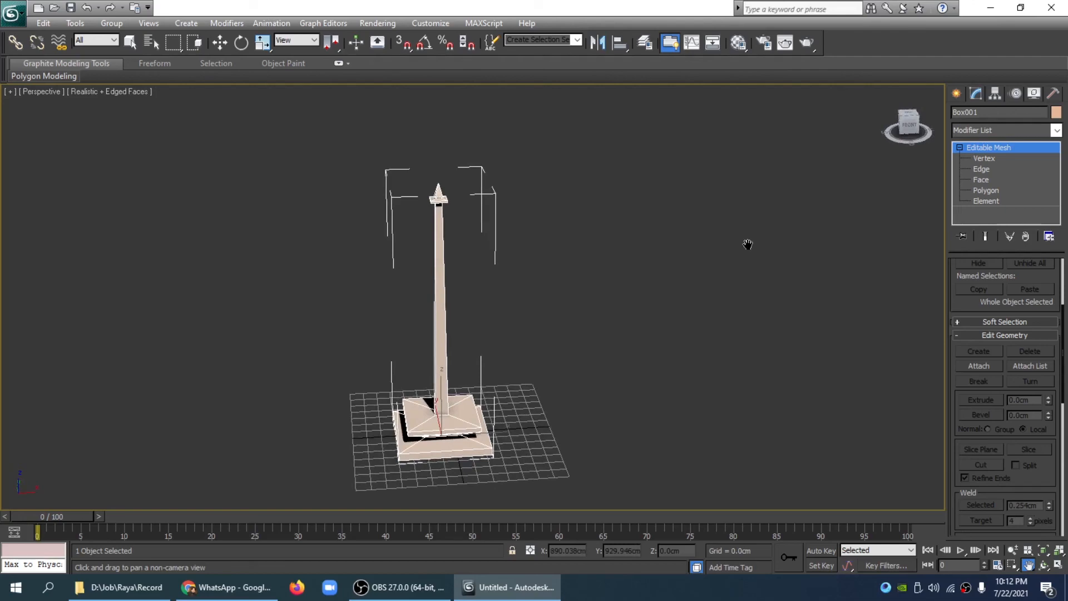